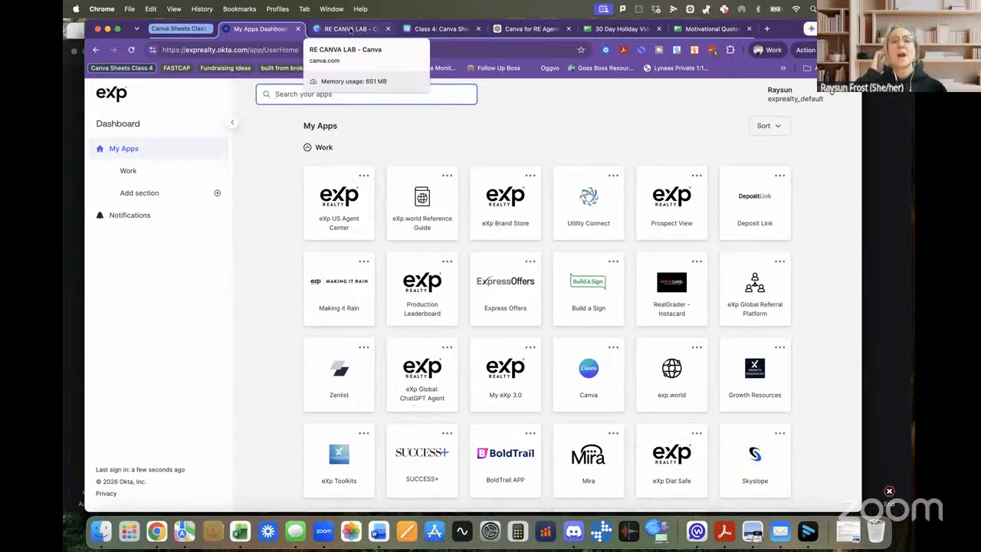
# Step: Switch to the RE CANVA LAB folder in Canva and check which accounts are available for switching
pyautogui.click(350, 29)
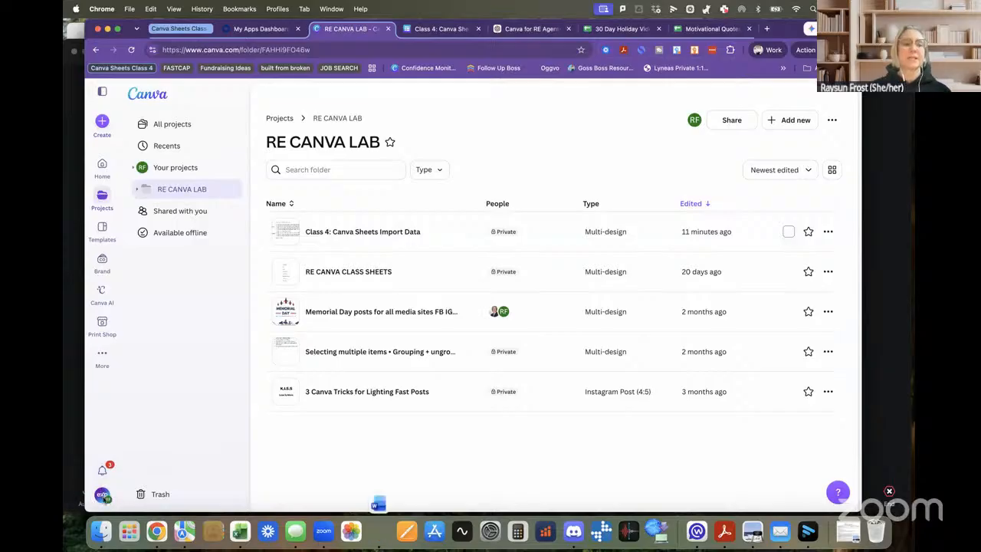
pyautogui.click(102, 495)
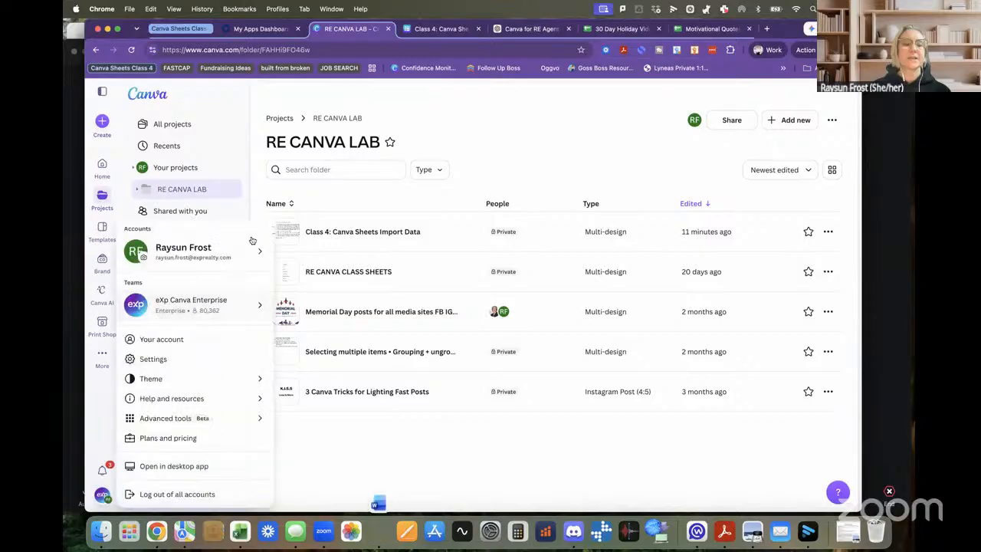
pyautogui.moveTo(253, 253)
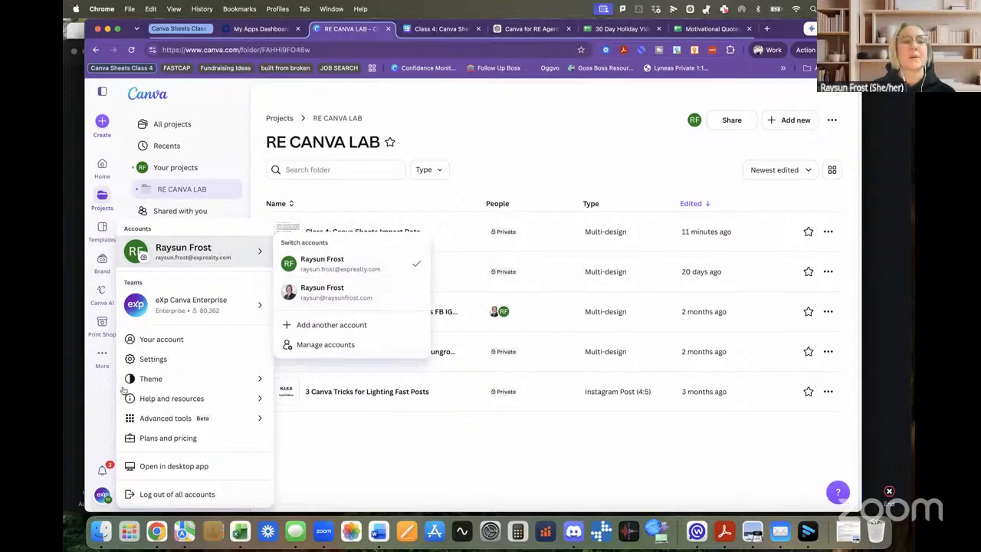
pyautogui.click(101, 415)
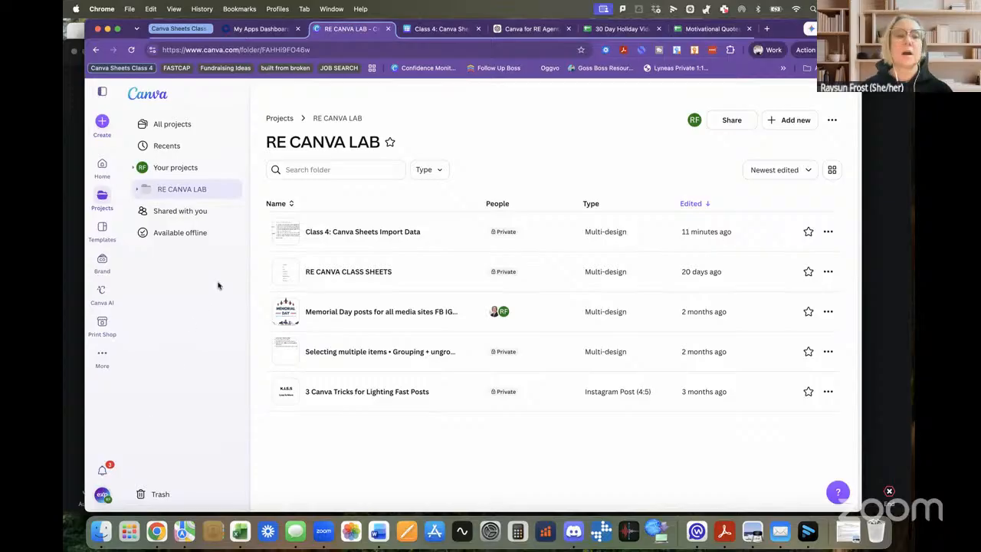
# Step: Open the "Class 4: Canva Sheets Import Data" design and go through to page 3 with the side panel collapsed
pyautogui.click(371, 232)
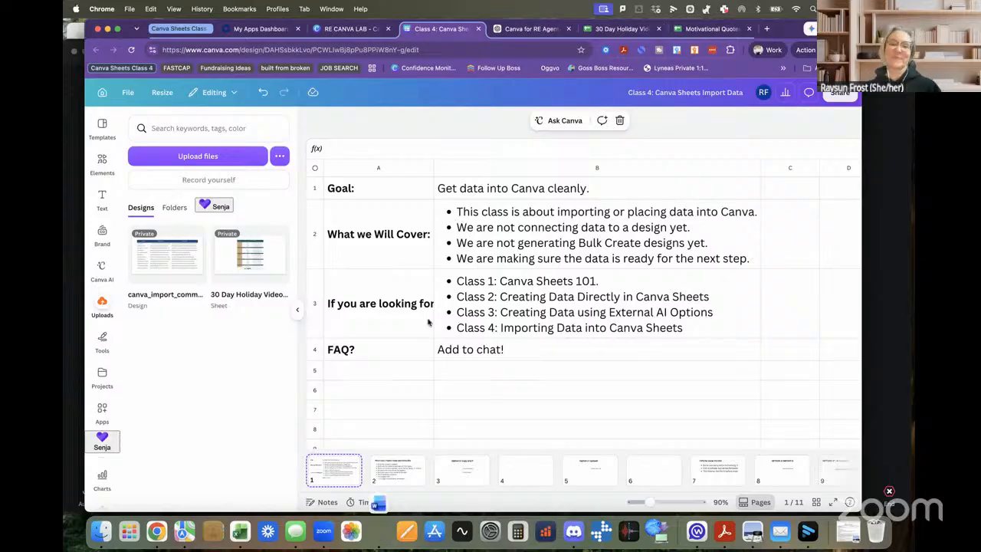
pyautogui.click(398, 469)
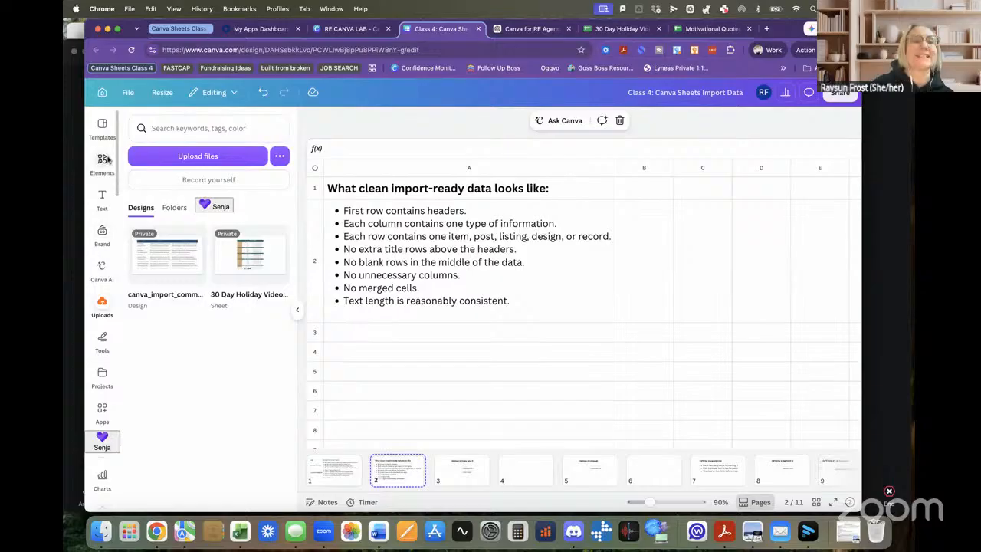
pyautogui.click(297, 311)
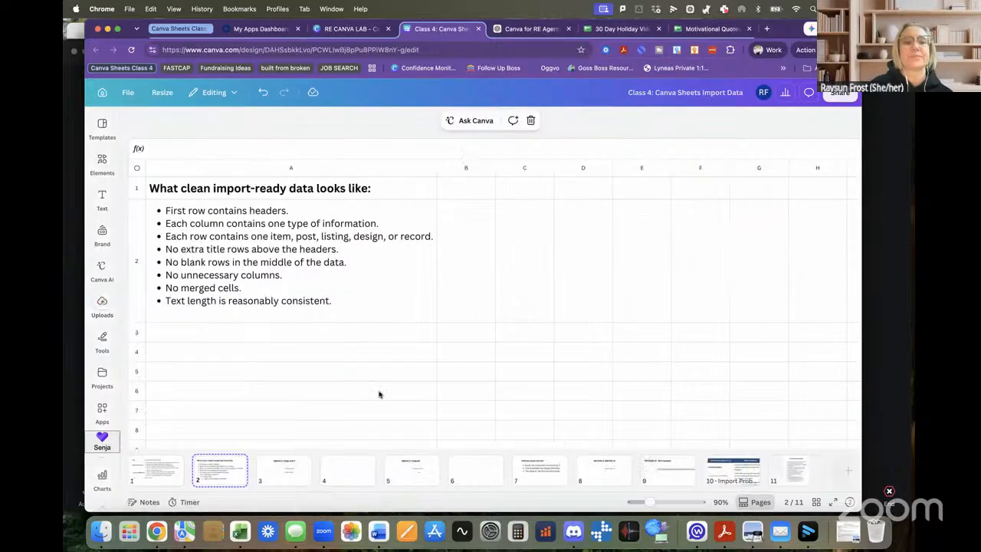
pyautogui.click(278, 464)
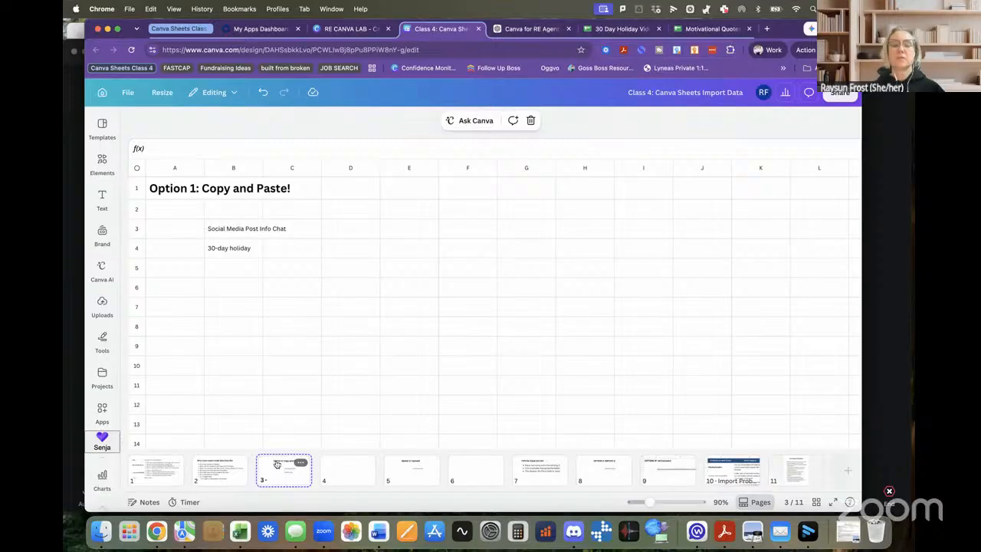
pyautogui.click(183, 192)
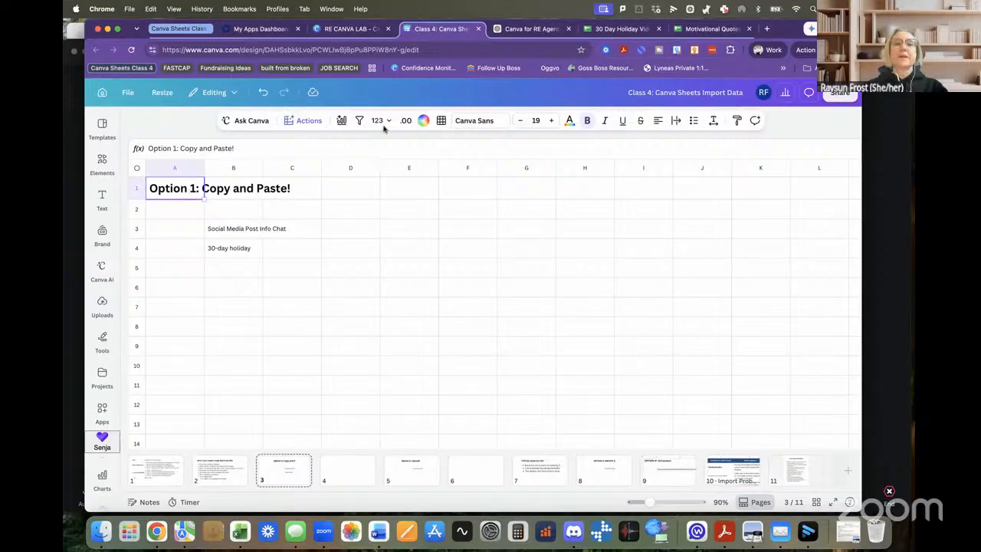
pyautogui.moveTo(205, 199)
pyautogui.mouseDown()
pyautogui.moveTo(261, 248)
pyautogui.moveTo(204, 198)
pyautogui.mouseUp()
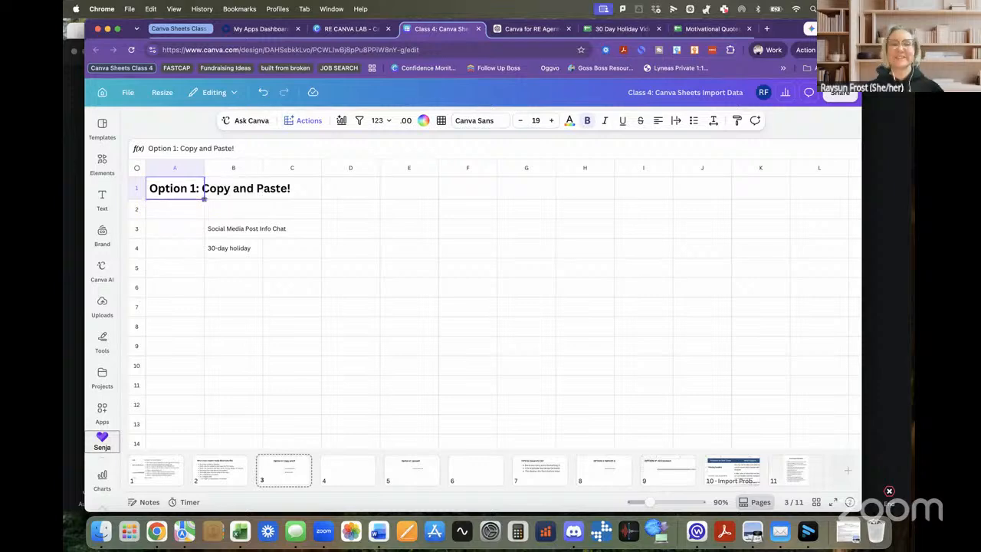
pyautogui.doubleClick(176, 183)
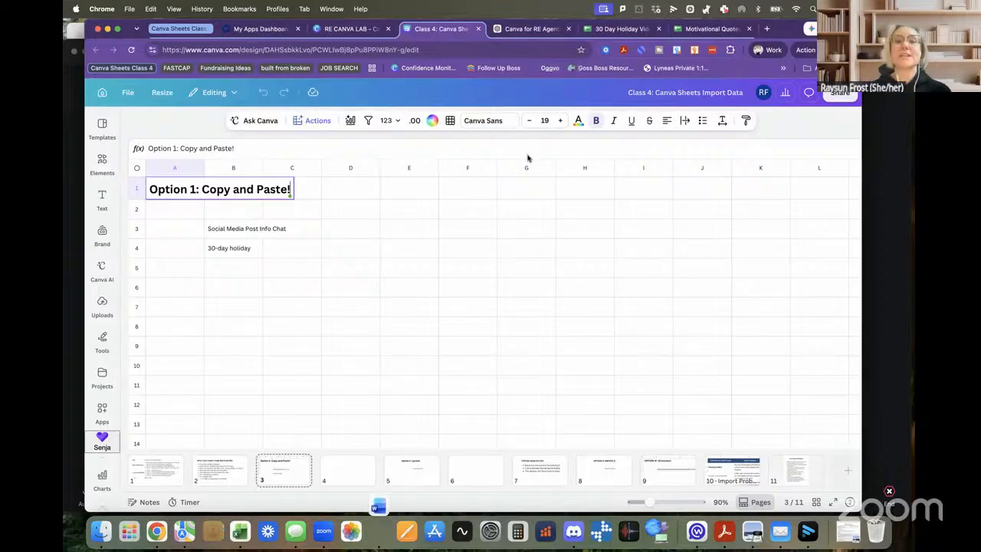
# Step: Read the participant's question in the Zoom meeting chat, minimise the chat window and return to the Canva sheet
pyautogui.click(458, 126)
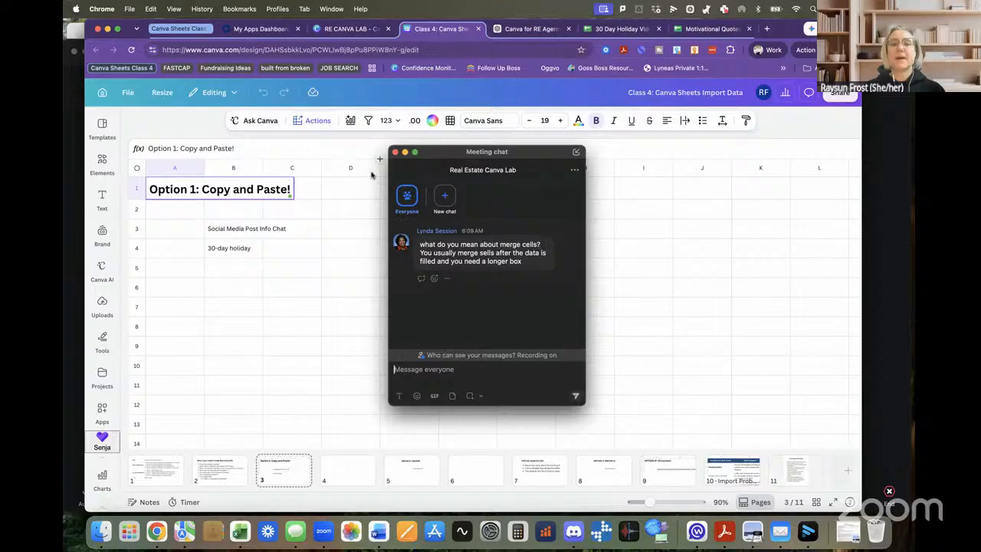
pyautogui.click(501, 127)
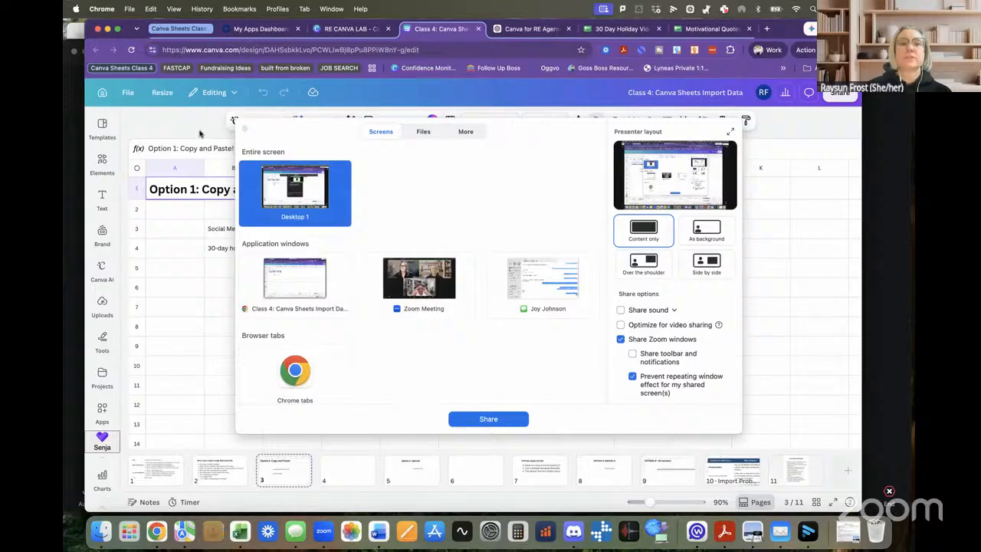
pyautogui.click(245, 129)
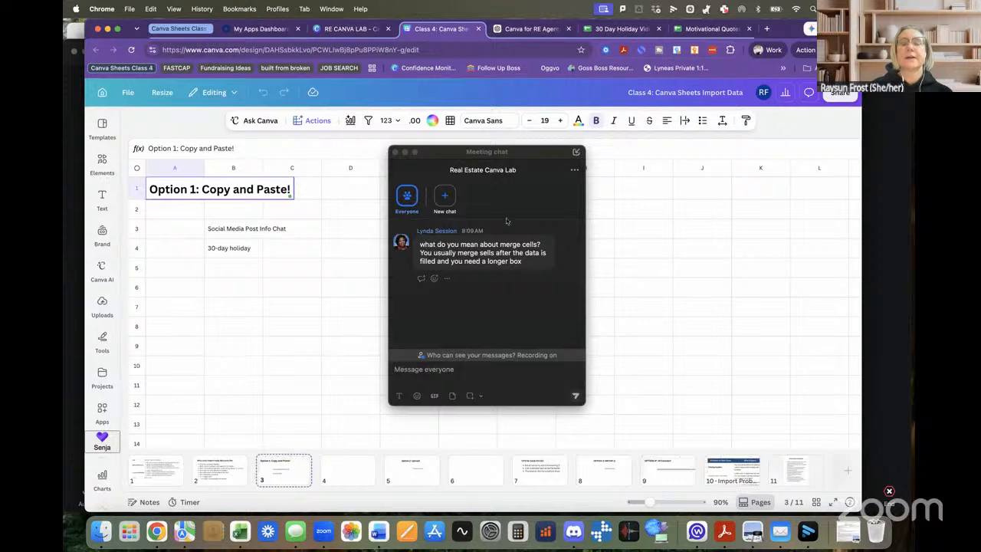
pyautogui.click(405, 153)
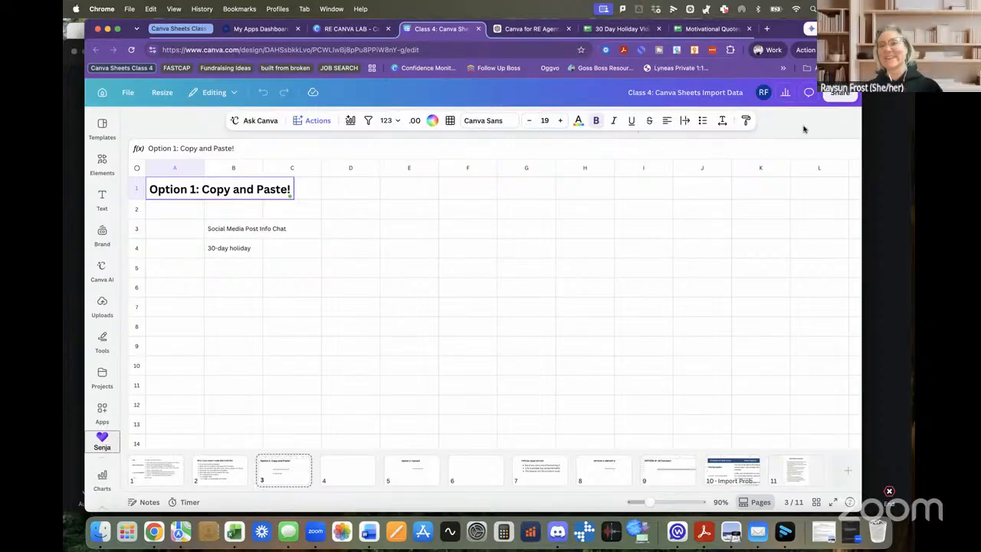
pyautogui.click(712, 254)
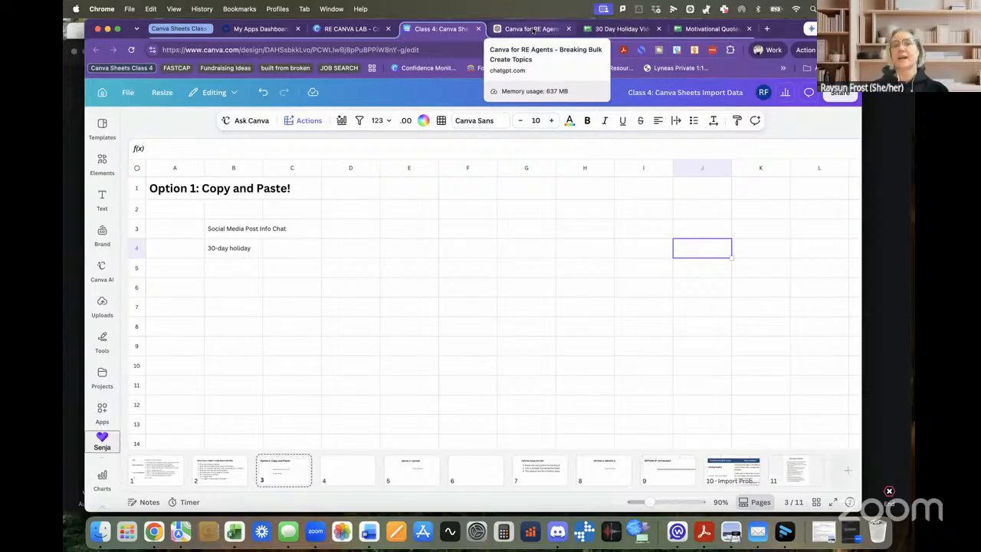
# Step: Copy the Topic, Hook, Caption and CTA example table from the ChatGPT conversation and paste it into cell A1 of the design's blank page 4
pyautogui.click(534, 29)
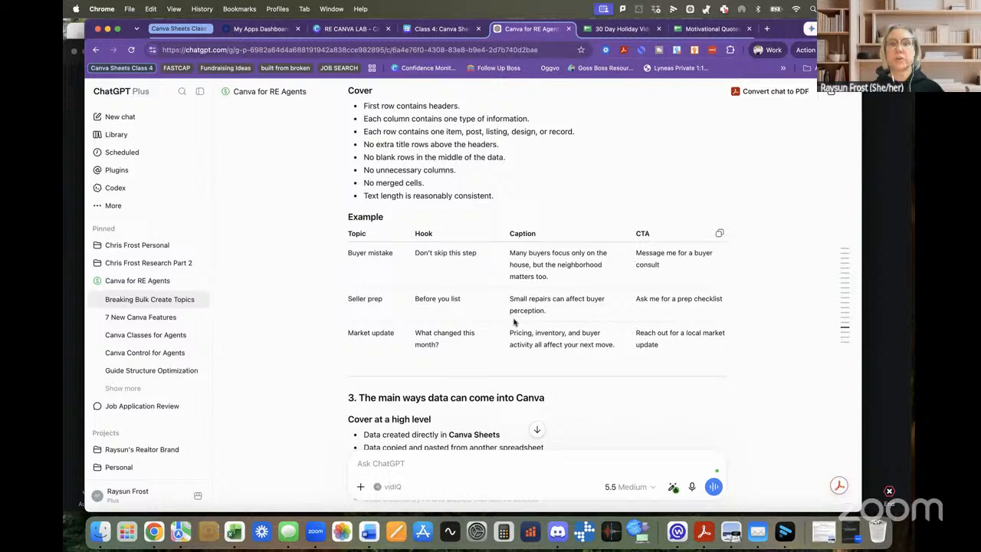
pyautogui.click(720, 236)
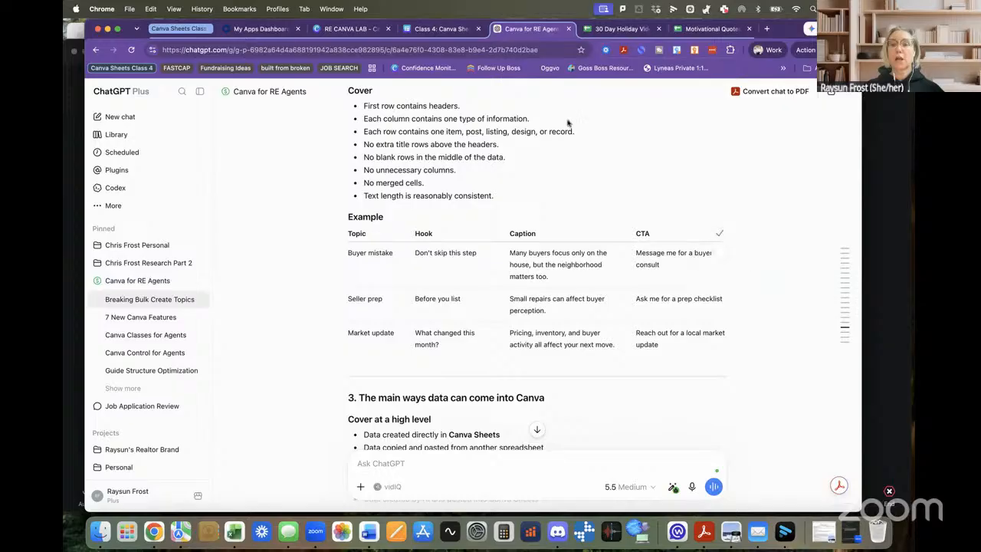
pyautogui.click(424, 29)
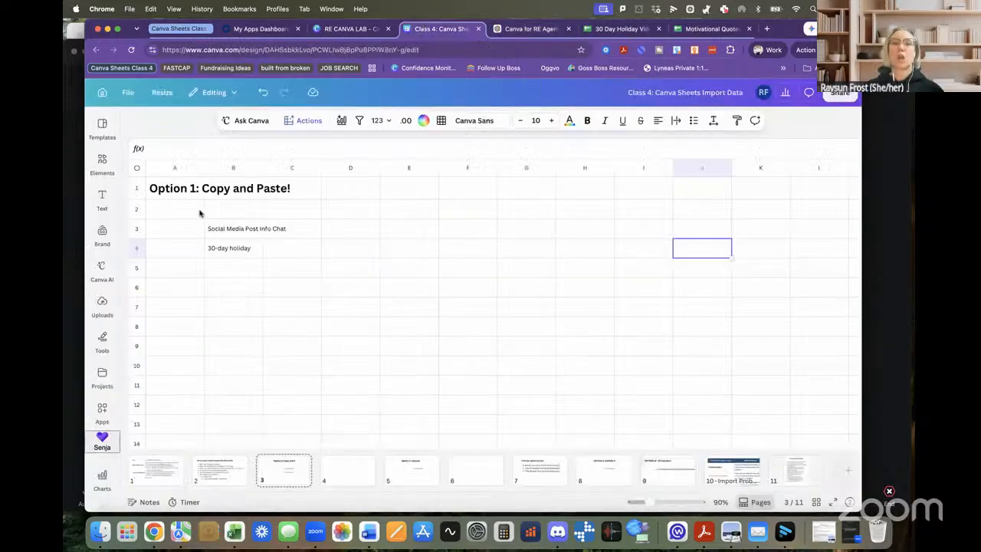
pyautogui.click(332, 464)
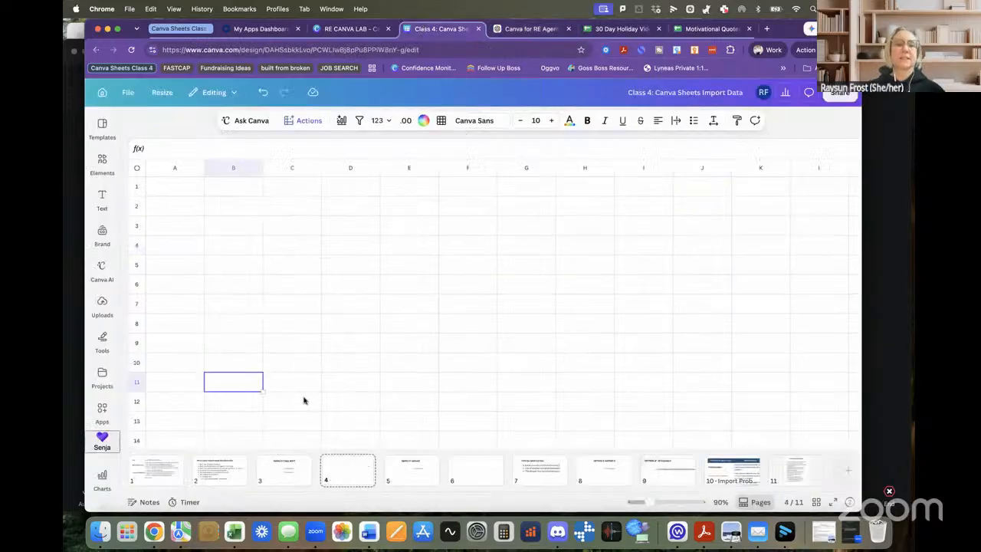
pyautogui.click(180, 185)
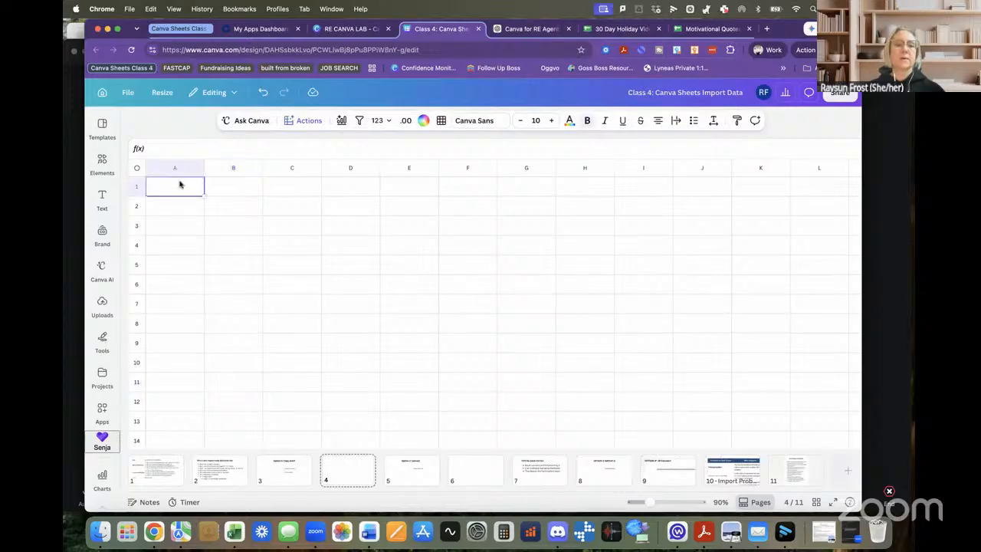
pyautogui.rightClick(180, 185)
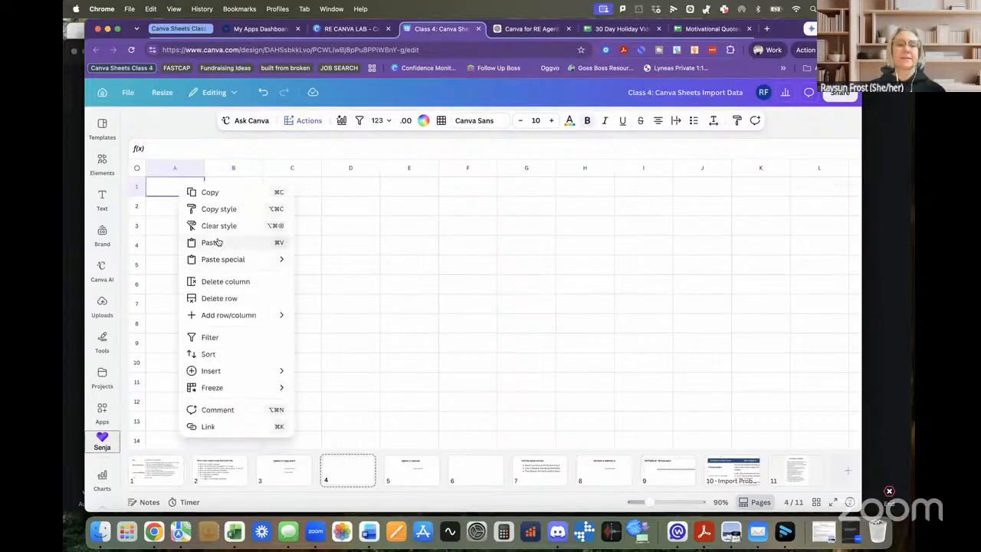
pyautogui.moveTo(237, 261)
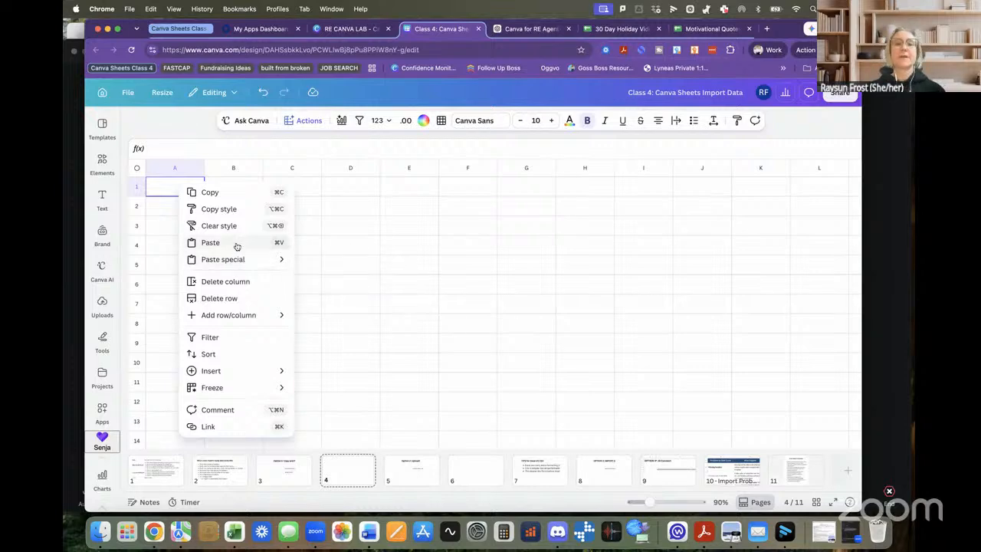
pyautogui.click(226, 243)
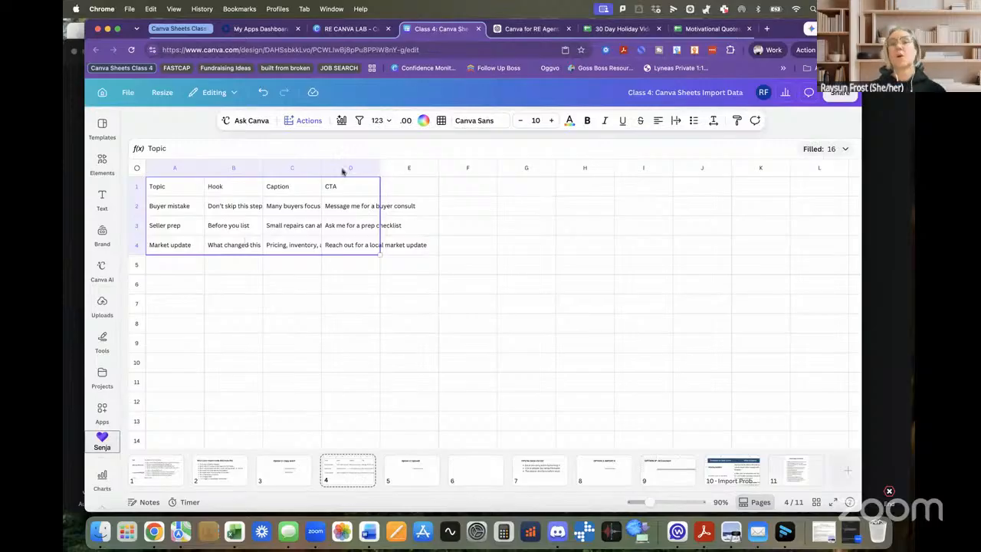
# Step: Make the pasted table's header row bold and fit the Caption column's width to its text
pyautogui.click(534, 29)
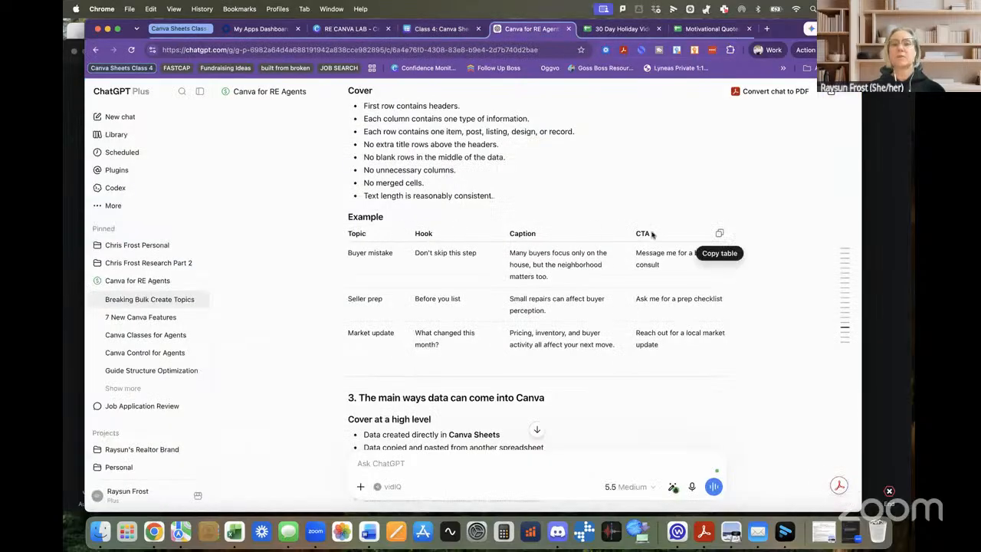
pyautogui.click(433, 30)
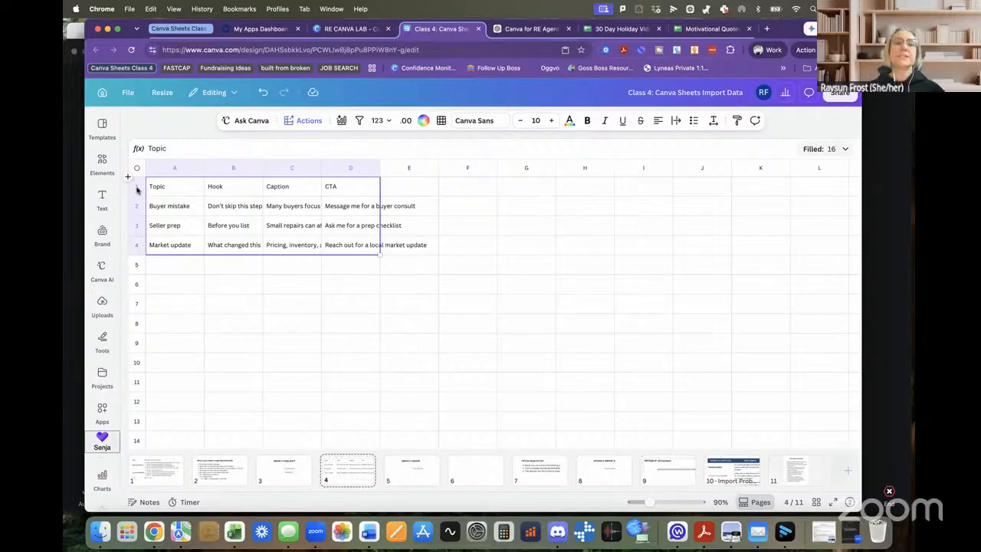
pyautogui.click(137, 187)
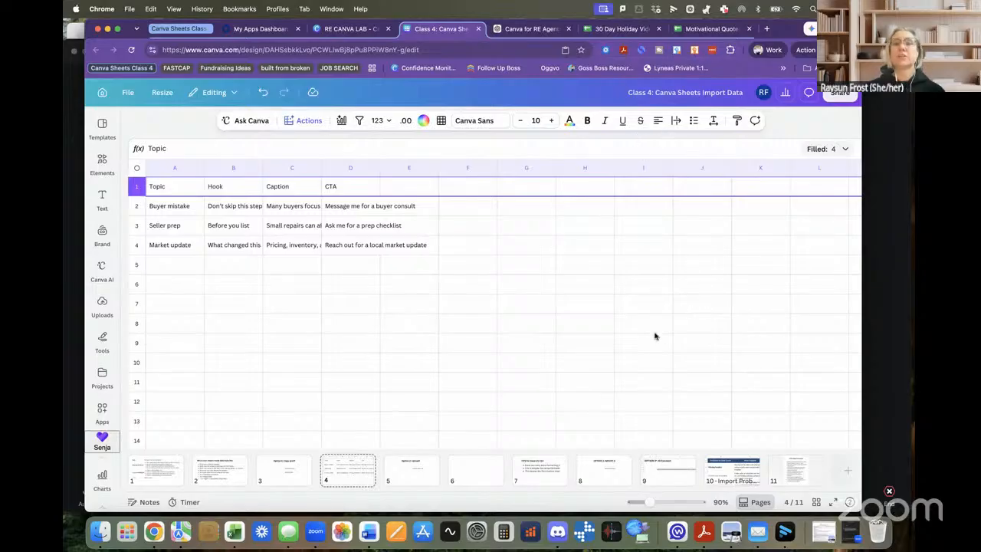
pyautogui.click(588, 121)
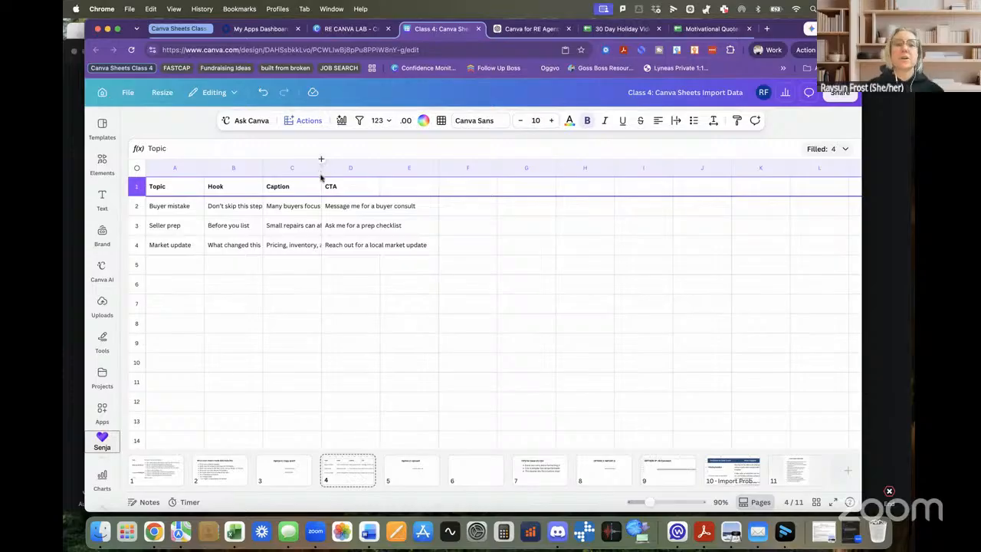
pyautogui.click(304, 205)
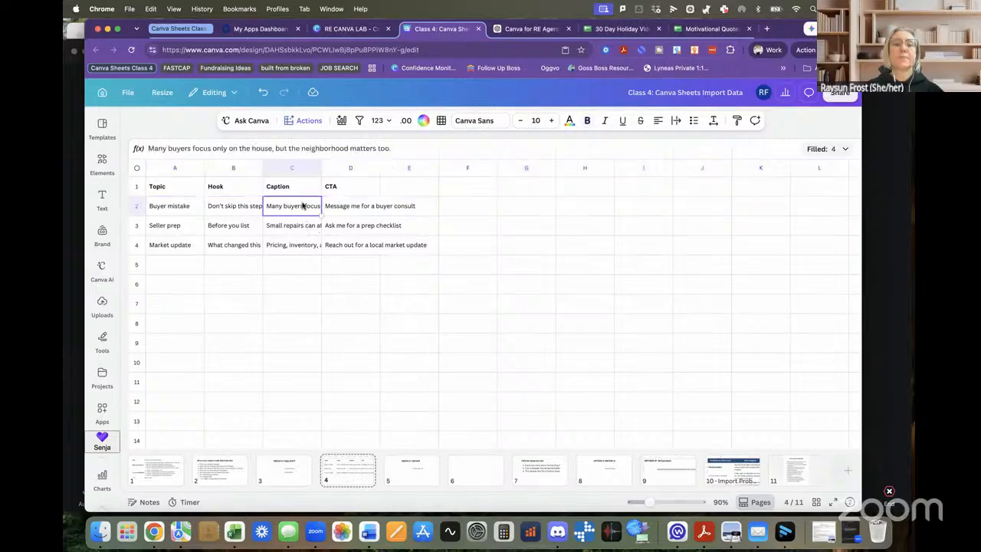
pyautogui.doubleClick(321, 169)
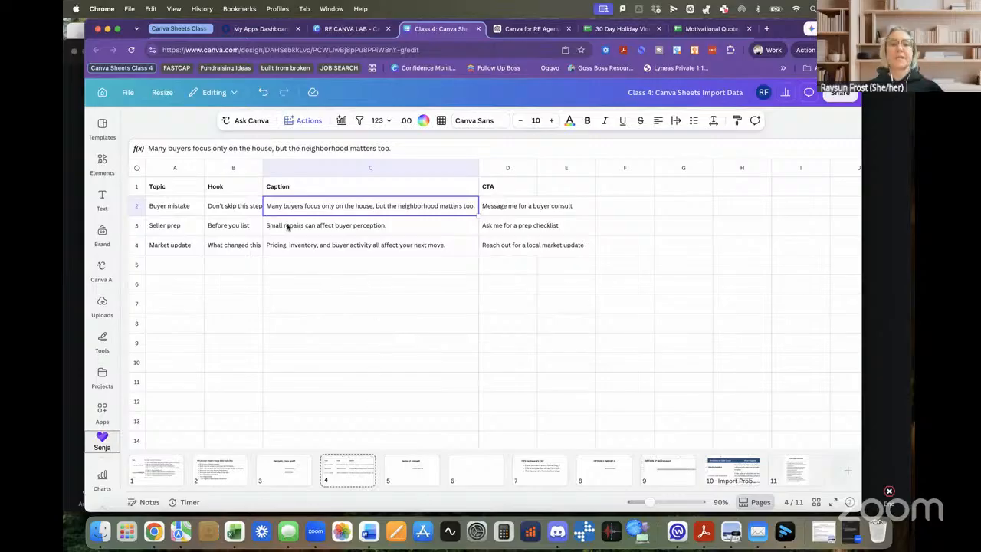
# Step: Switch to the Motivational Quotes Google Sheet and copy the quotes, authors and professions in the range A55:E69
pyautogui.click(617, 29)
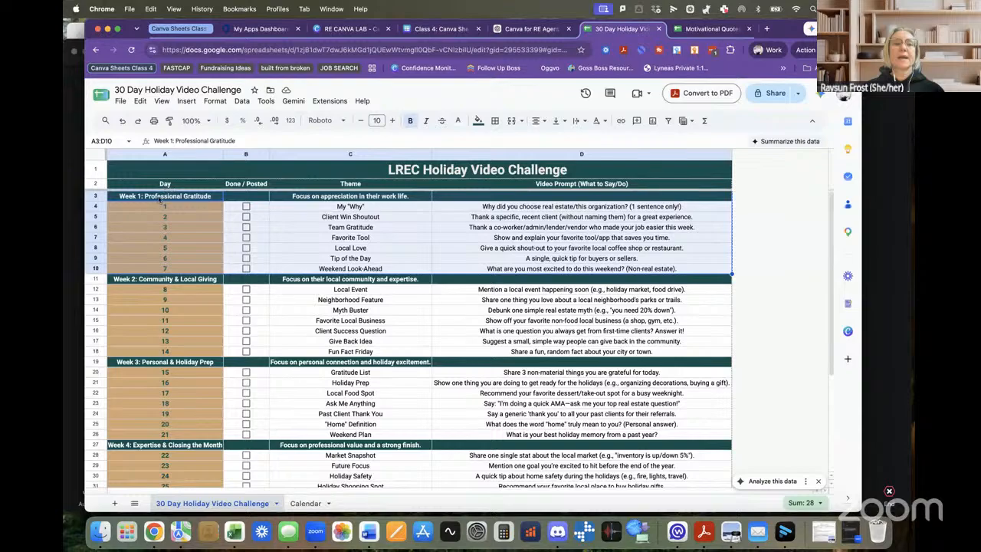
pyautogui.hotkey('ctrl', 'Tab')
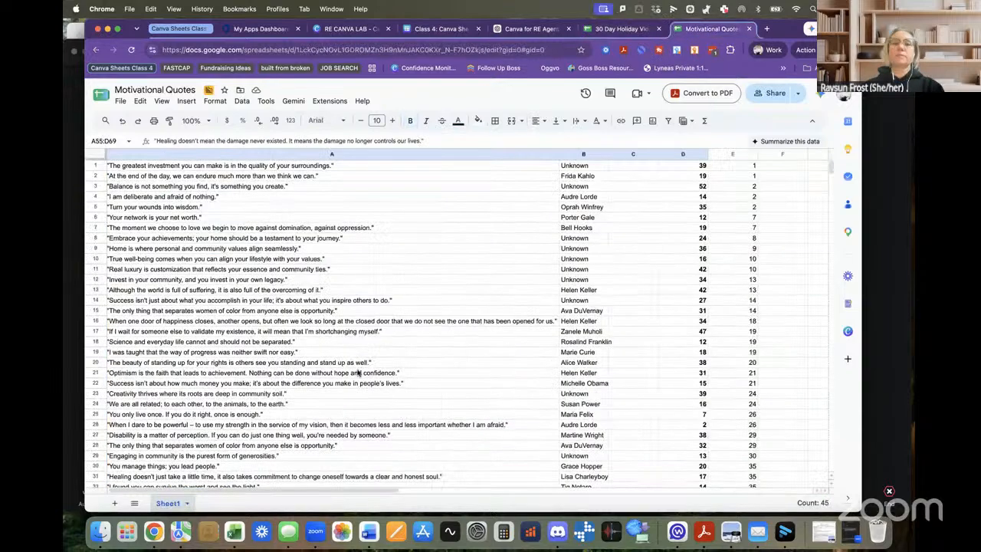
pyautogui.scroll(-10, 358, 372)
pyautogui.scroll(-3, 358, 372)
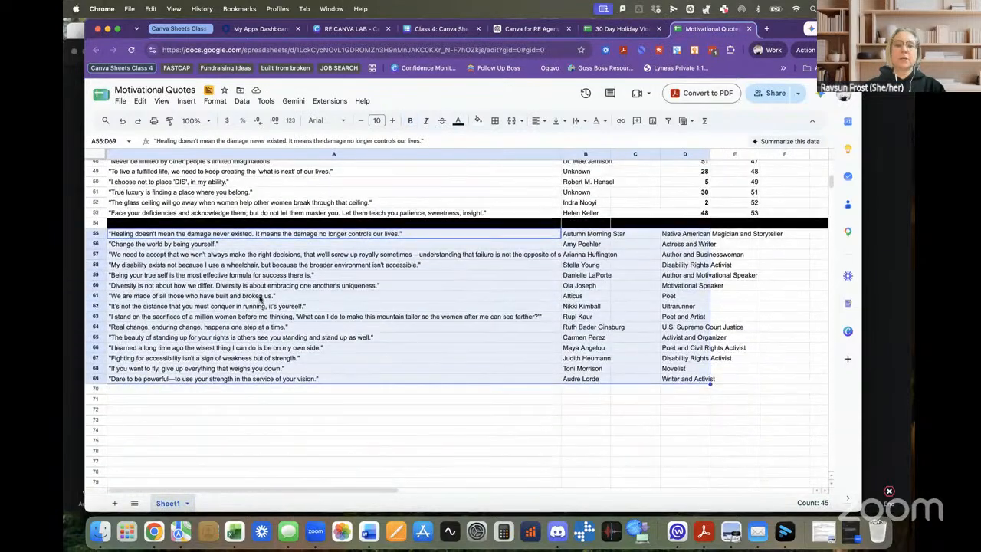
pyautogui.click(142, 234)
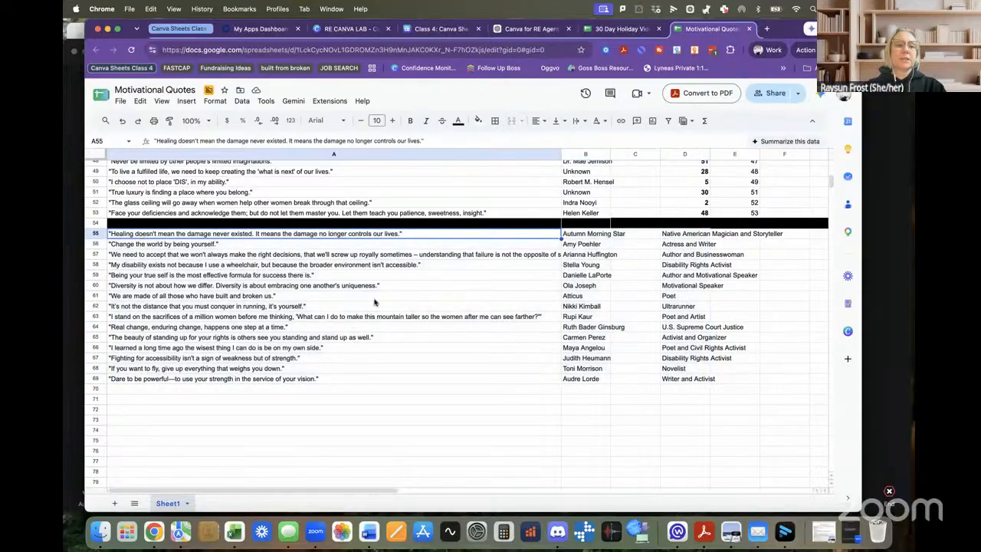
pyautogui.keyDown('shift'); pyautogui.click(722, 381); pyautogui.keyUp('shift')
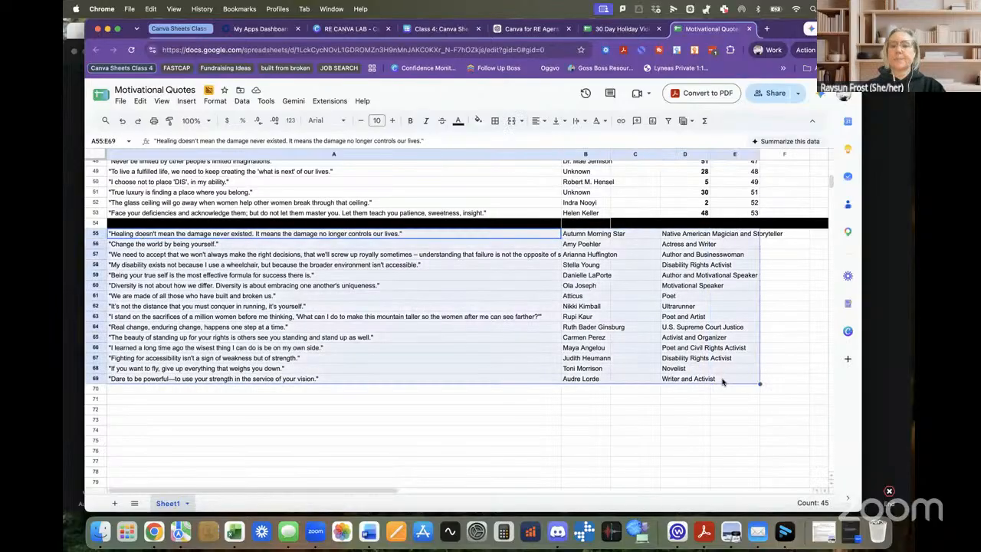
pyautogui.moveTo(674, 337); pyautogui.dragTo(661, 346)
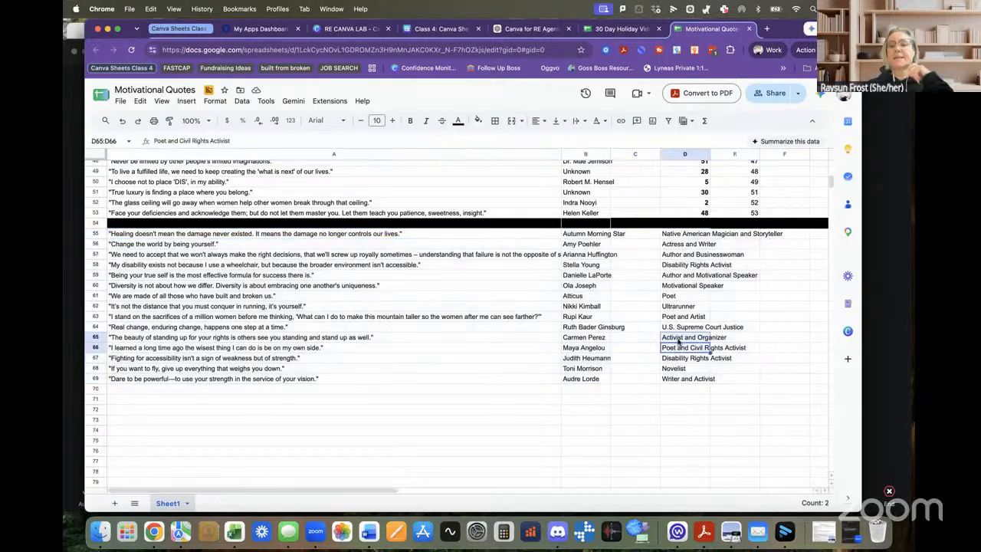
pyautogui.click(259, 236)
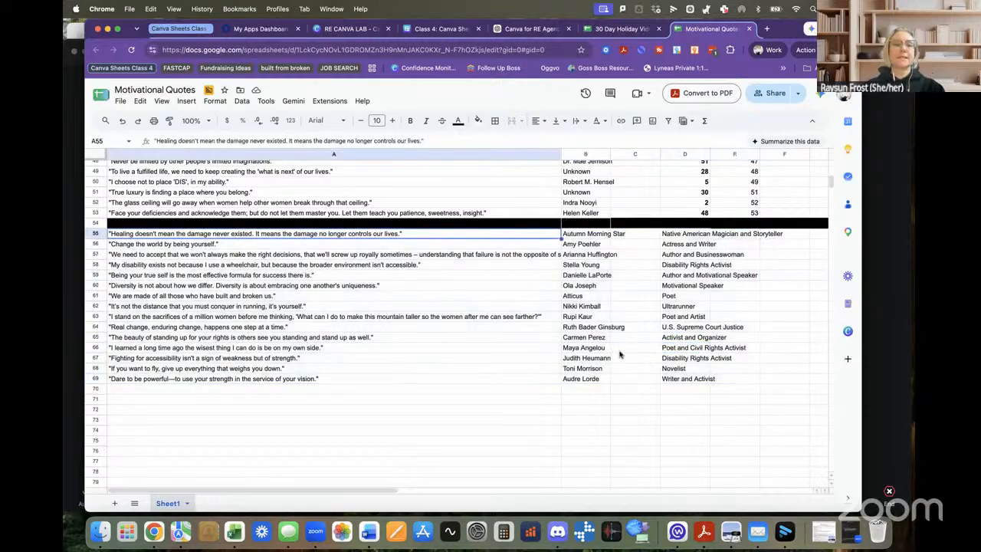
pyautogui.keyDown('shift'); pyautogui.click(720, 379); pyautogui.keyUp('shift')
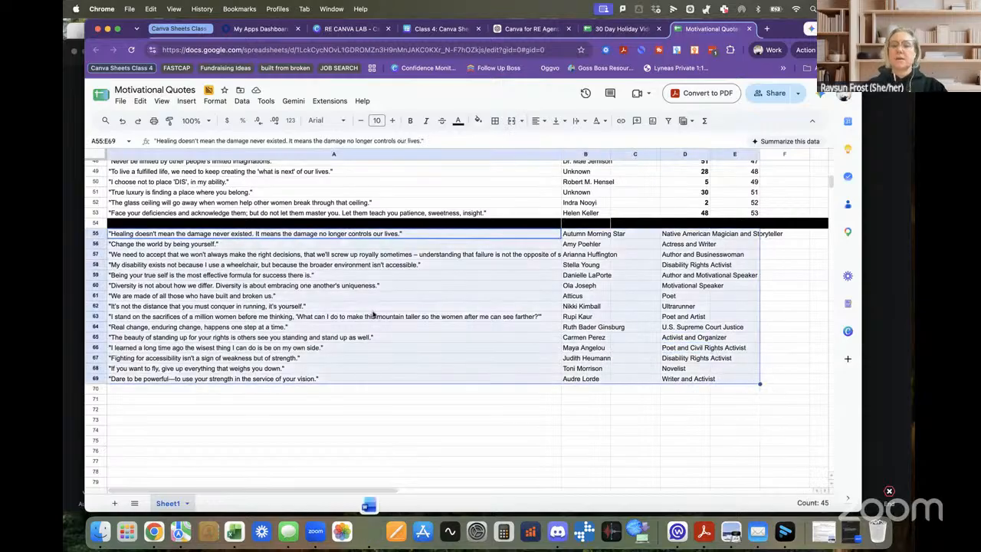
pyautogui.click(140, 101)
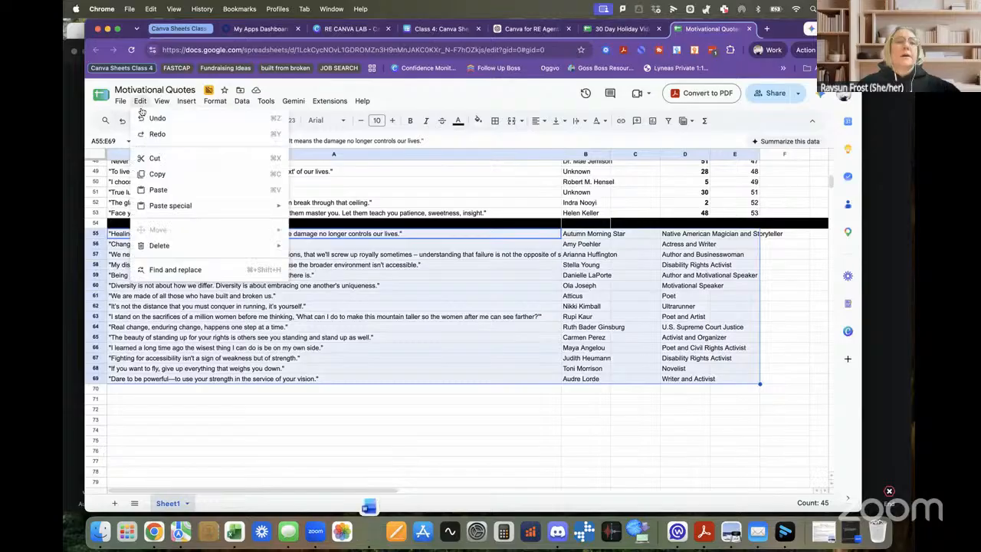
pyautogui.click(156, 175)
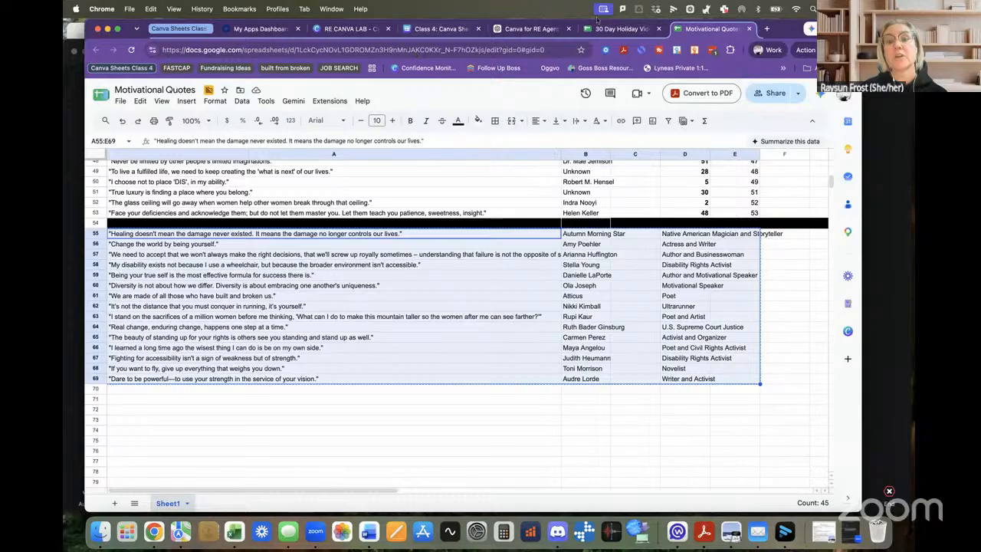
# Step: Return to the Canva sheet on page 4 and paste the copied quotes over the existing table, starting at cell A1
pyautogui.click(522, 30)
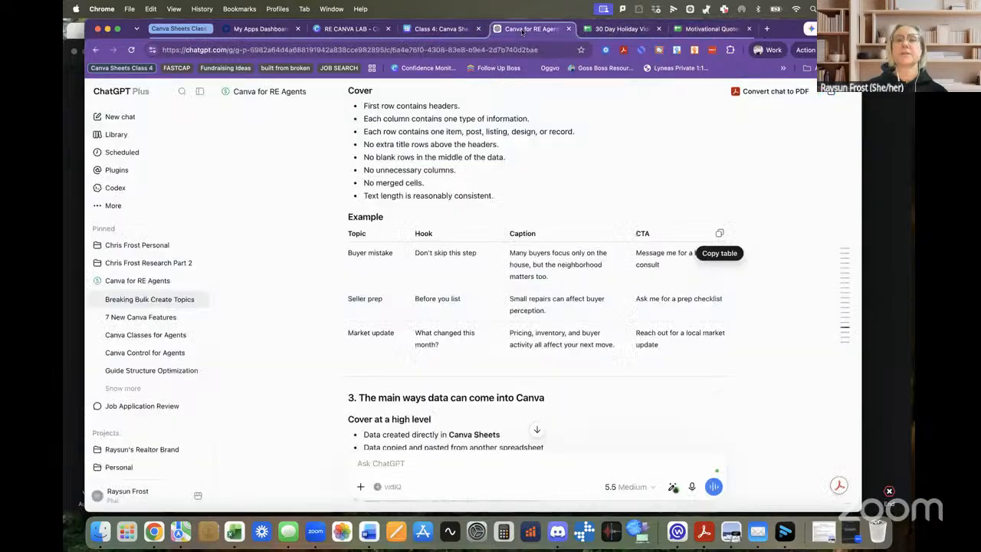
pyautogui.click(431, 29)
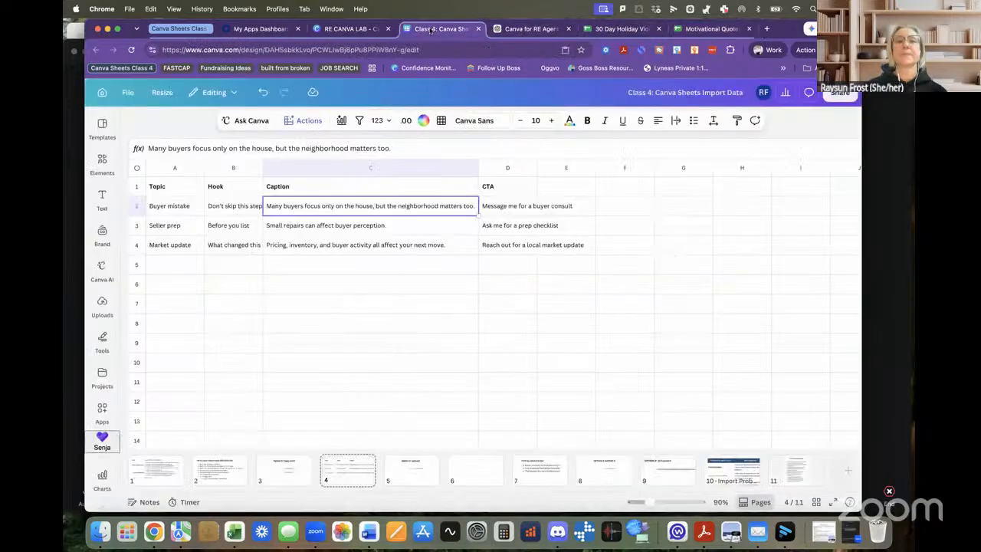
pyautogui.click(163, 189)
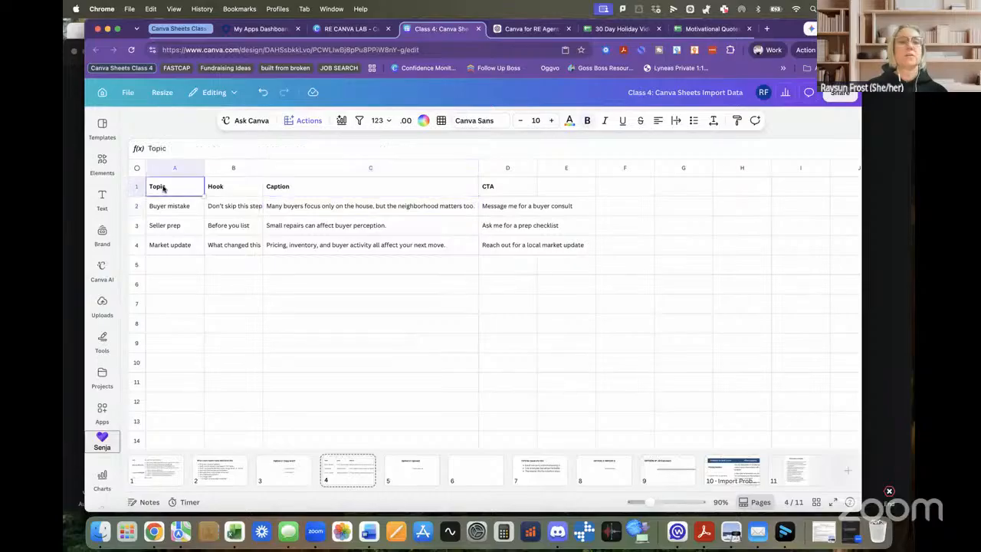
pyautogui.rightClick(163, 189)
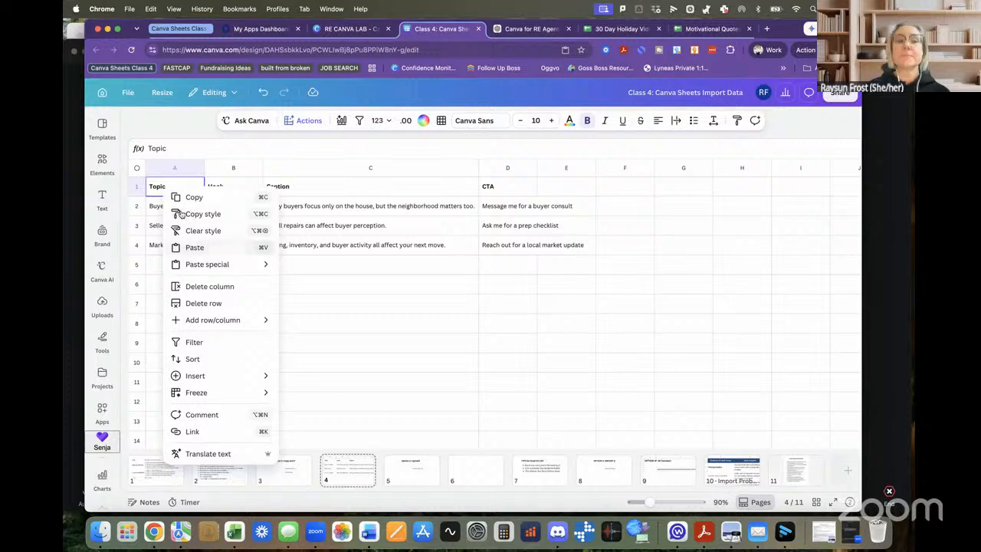
pyautogui.click(162, 188)
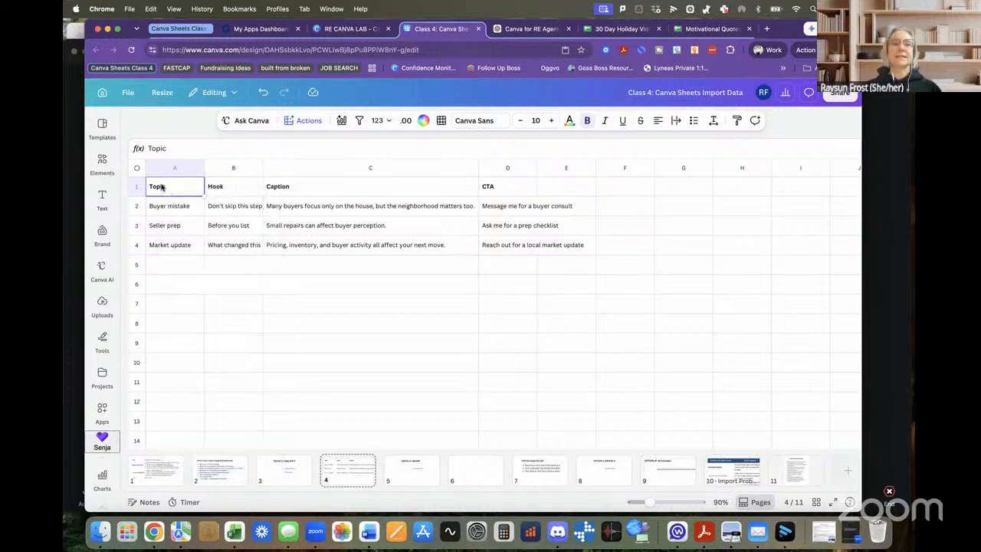
pyautogui.rightClick(161, 188)
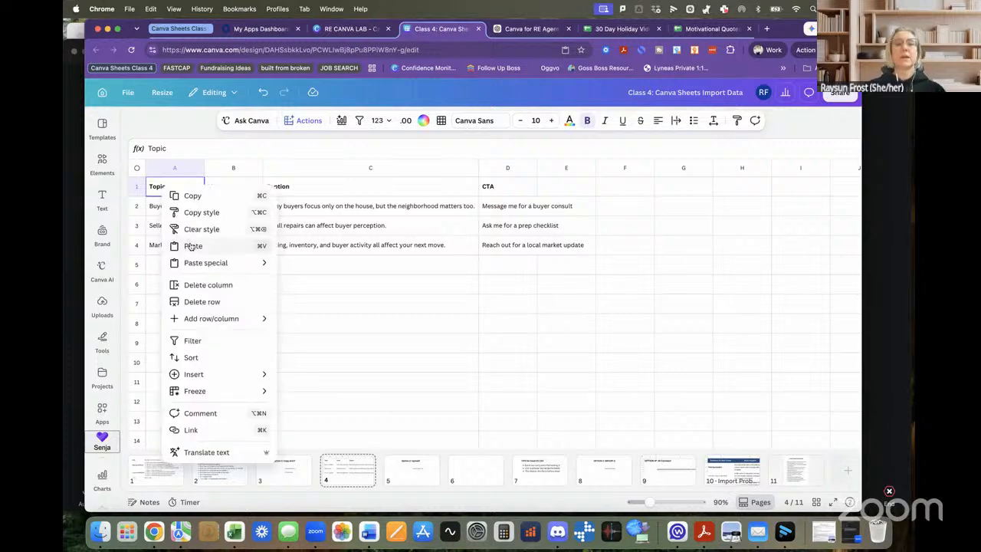
pyautogui.click(192, 246)
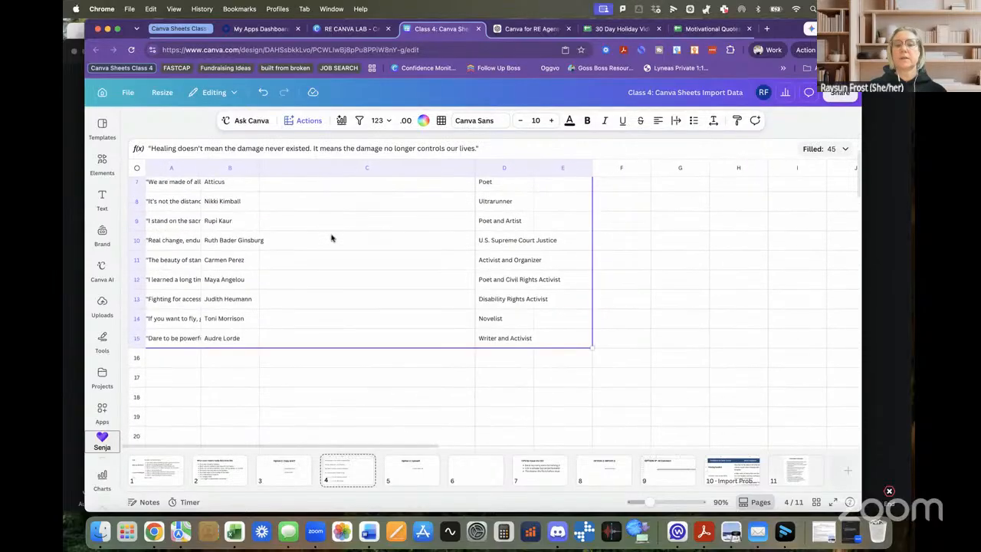
# Step: Look through the Motivational Quotes and 30 Day Holiday Video Challenge Google Sheets to compare their layout with the data pasted in Canva
pyautogui.click(709, 29)
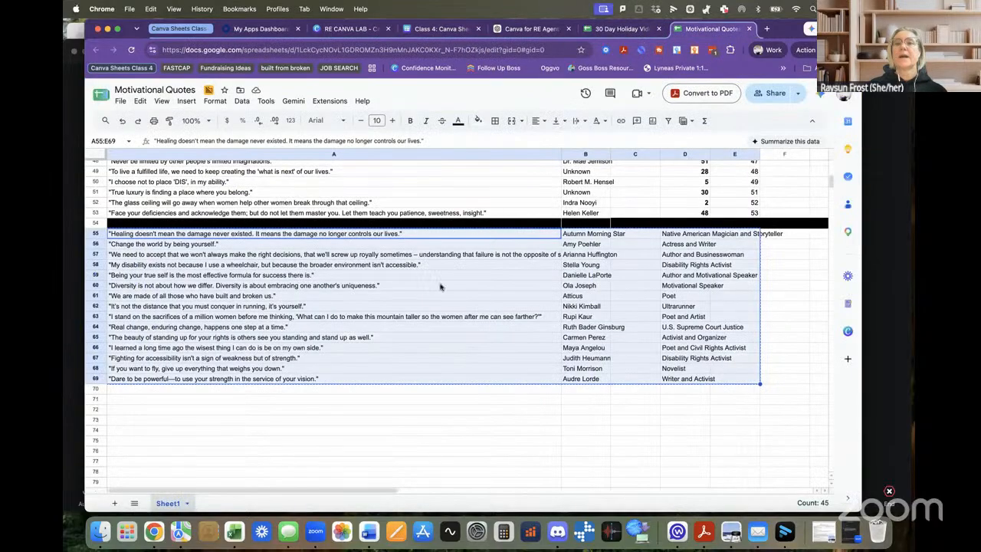
pyautogui.scroll(10, 441, 286)
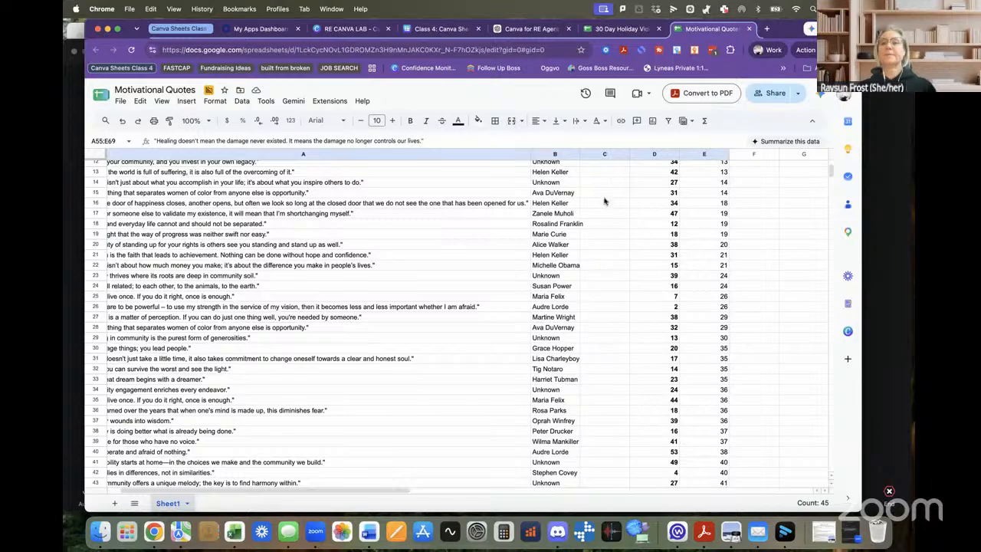
pyautogui.scroll(-12, 611, 351)
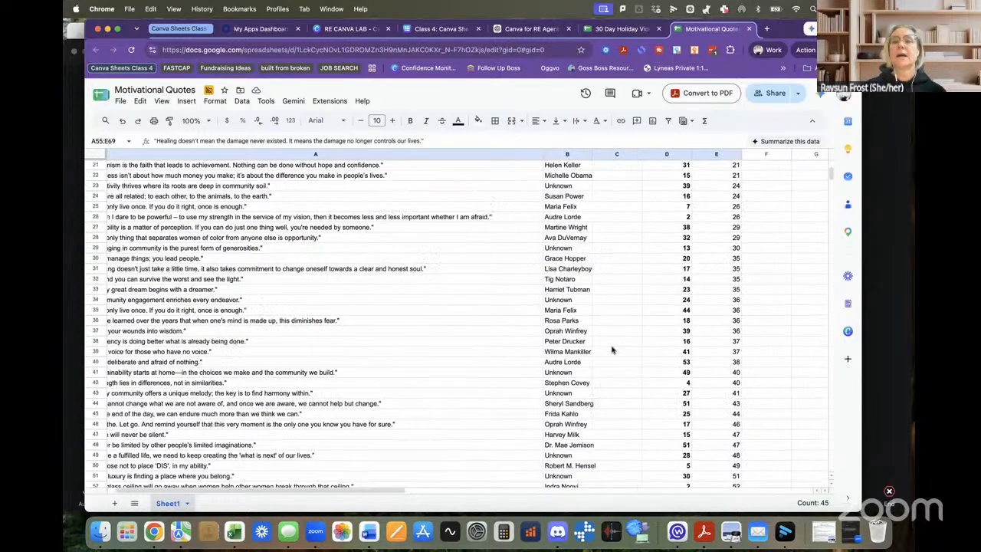
pyautogui.scroll(1, 611, 351)
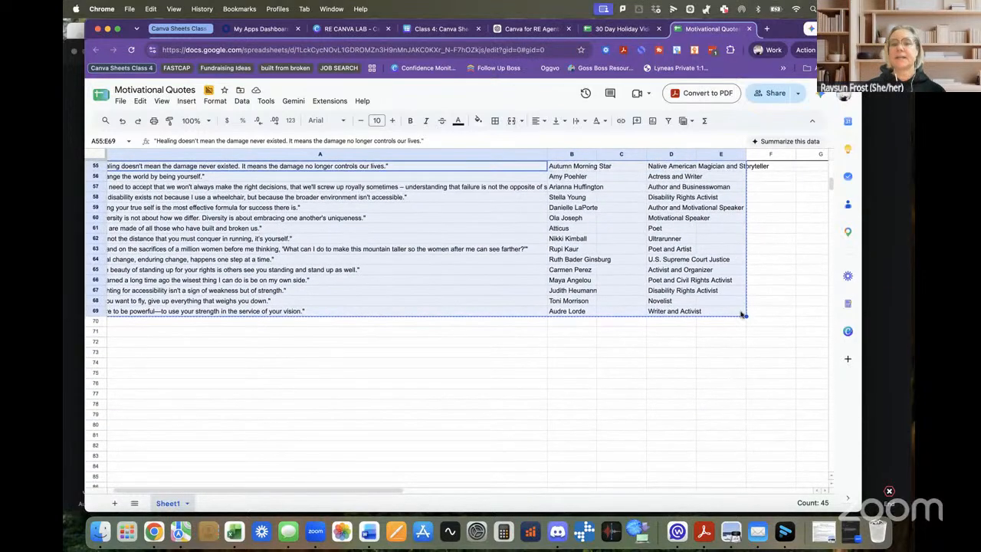
pyautogui.click(613, 29)
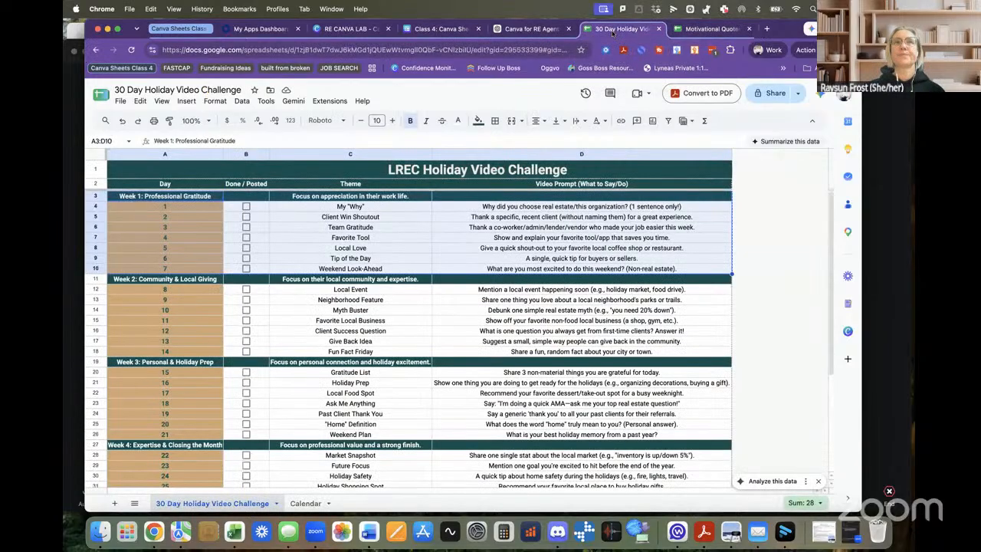
pyautogui.click(434, 29)
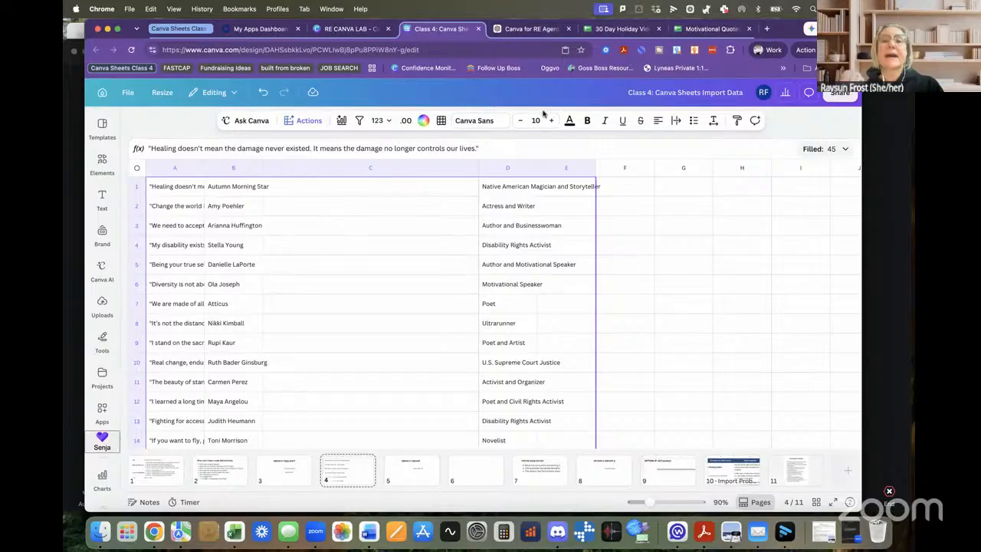
pyautogui.click(713, 28)
pyautogui.scroll(8, 198, 325)
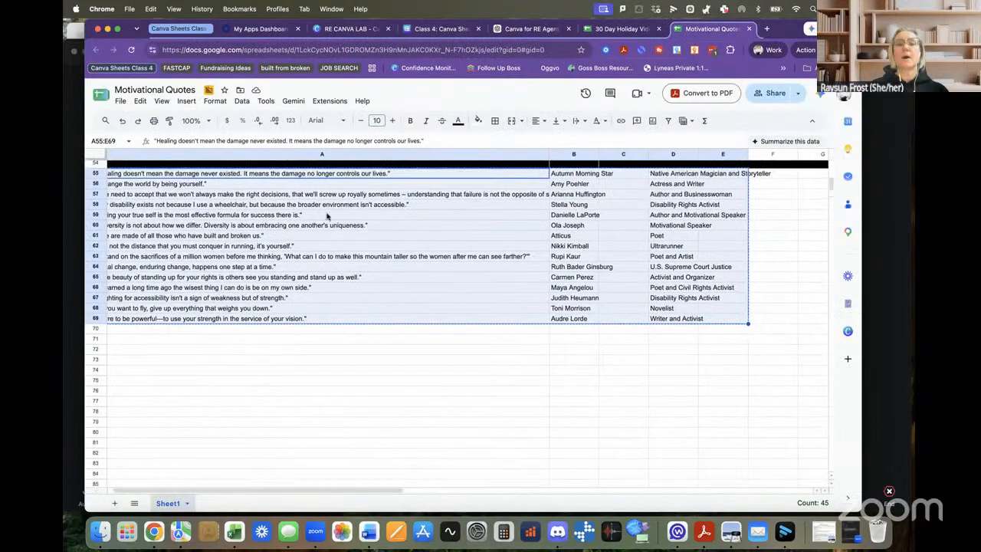
pyautogui.scroll(5, 197, 326)
pyautogui.hscroll(-2, 198, 326)
pyautogui.scroll(-10, 310, 372)
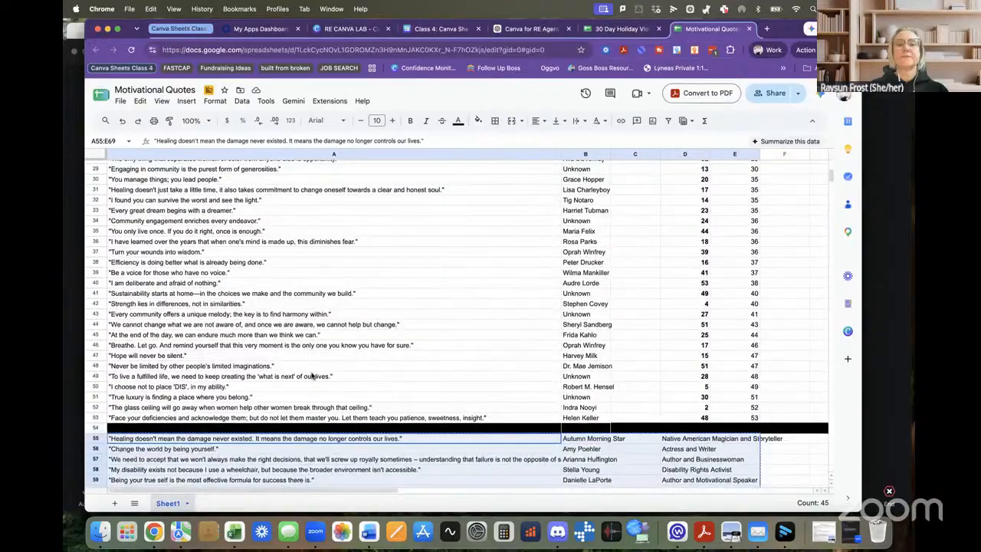
pyautogui.scroll(-1, 310, 372)
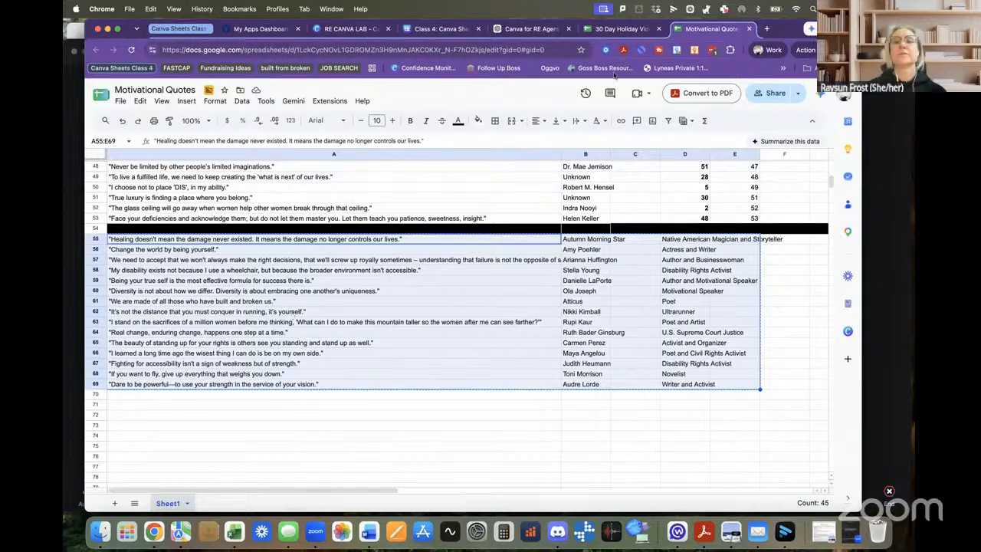
pyautogui.click(622, 28)
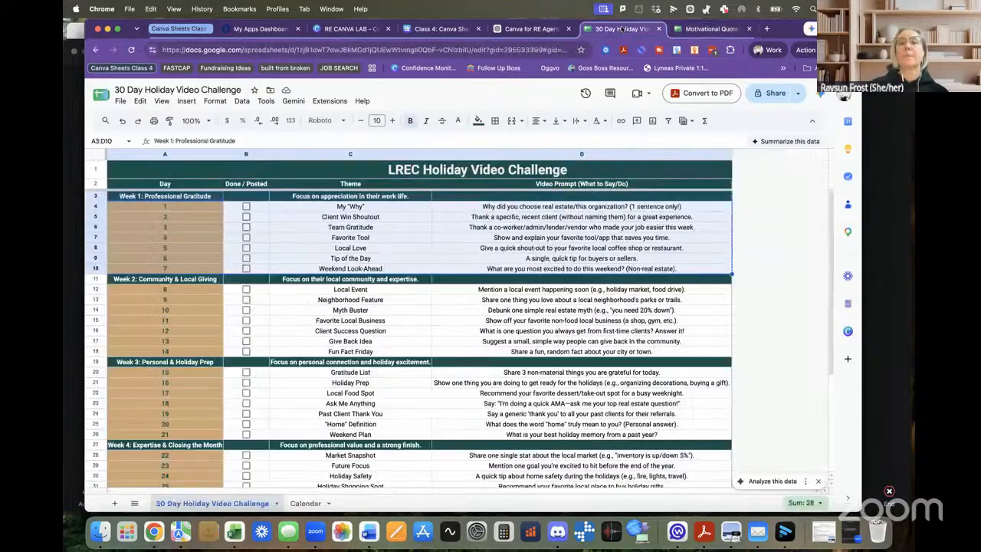
# Step: Return to the Canva sheet and add an empty row above row 1 of the pasted quotes
pyautogui.click(434, 29)
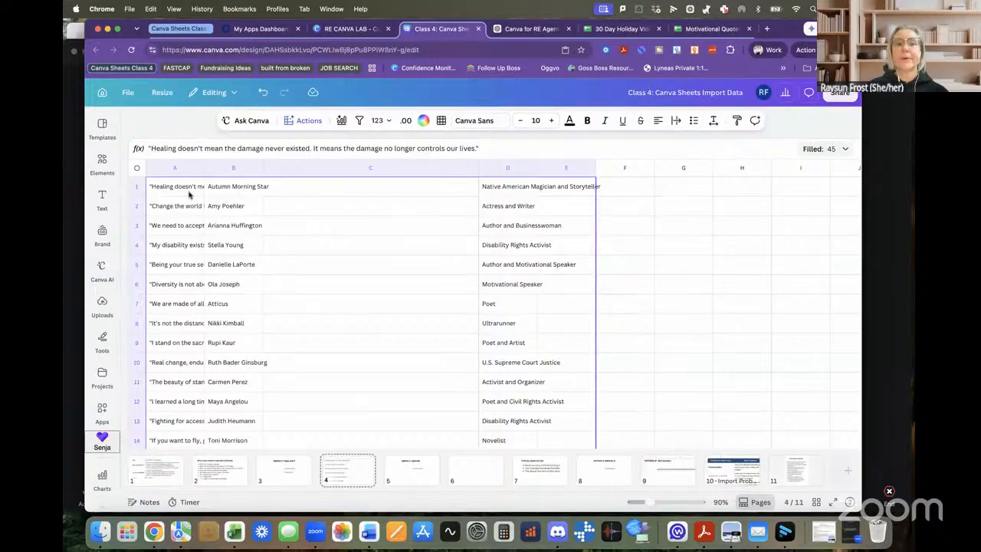
pyautogui.click(137, 187)
pyautogui.rightClick(138, 188)
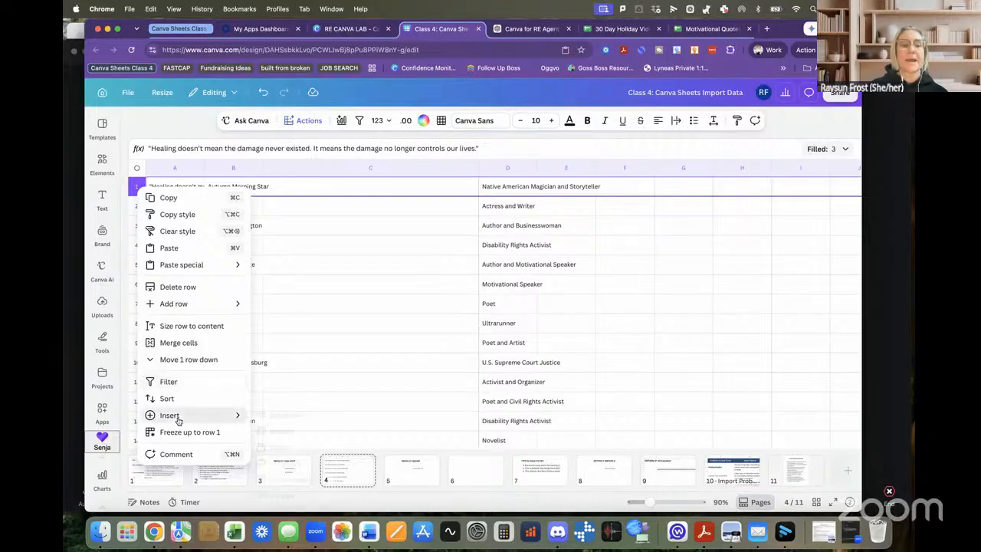
pyautogui.moveTo(244, 418)
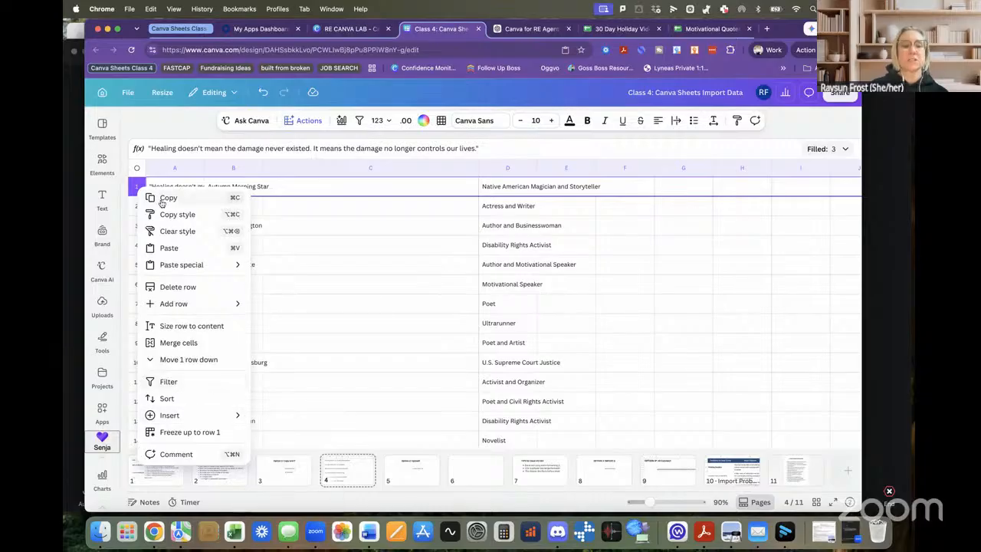
pyautogui.moveTo(241, 309)
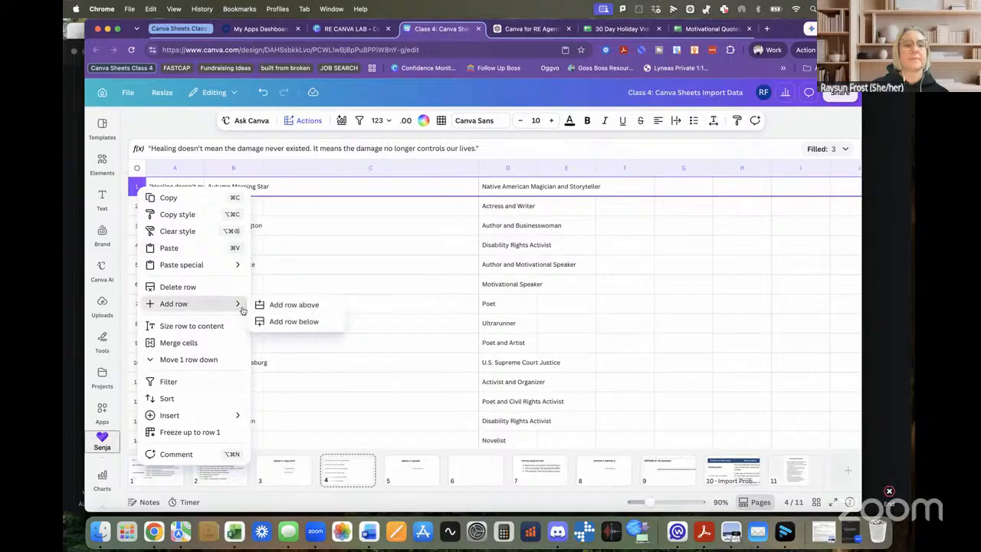
pyautogui.click(292, 305)
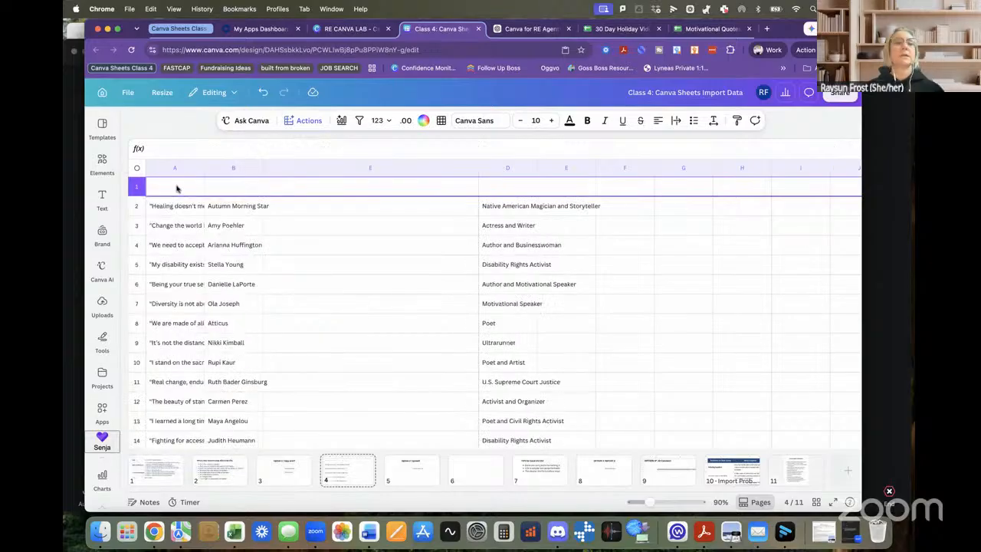
# Step: Widen column A to show roughly the first half of the longer quotes and enter the header Quote in cell A1
pyautogui.click(177, 190)
pyautogui.doubleClick(204, 166)
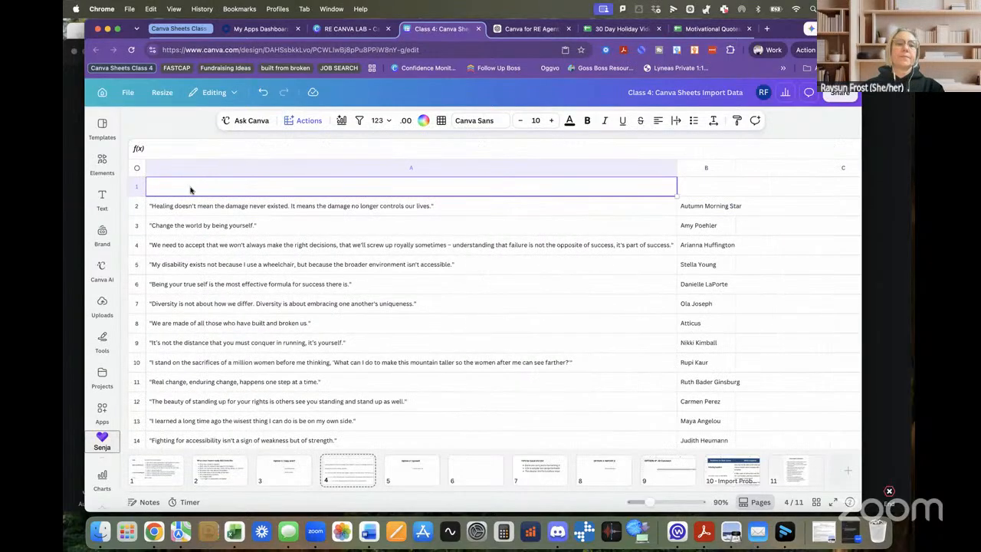
pyautogui.moveTo(675, 167); pyautogui.dragTo(304, 167)
pyautogui.doubleClick(268, 182)
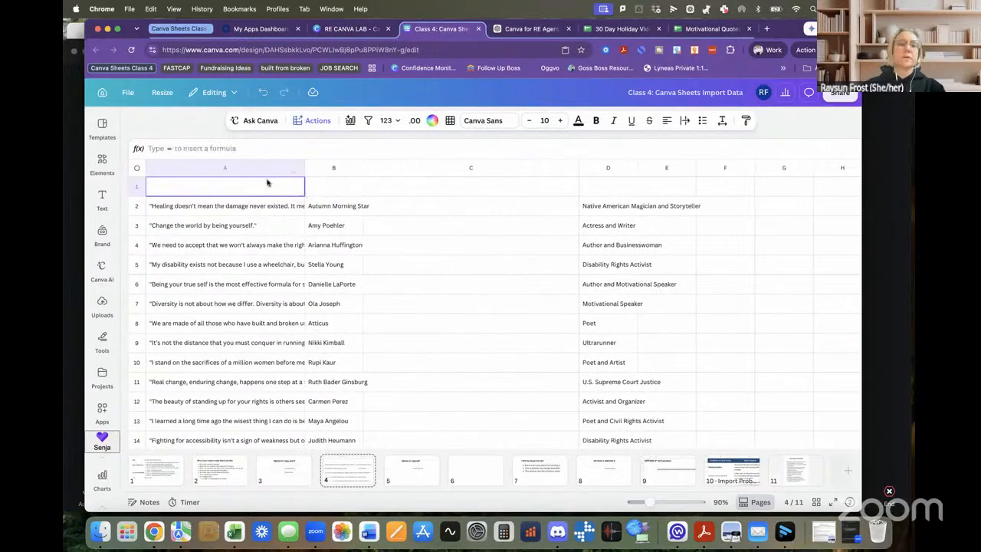
pyautogui.write('Quote')
pyautogui.press('Tab')
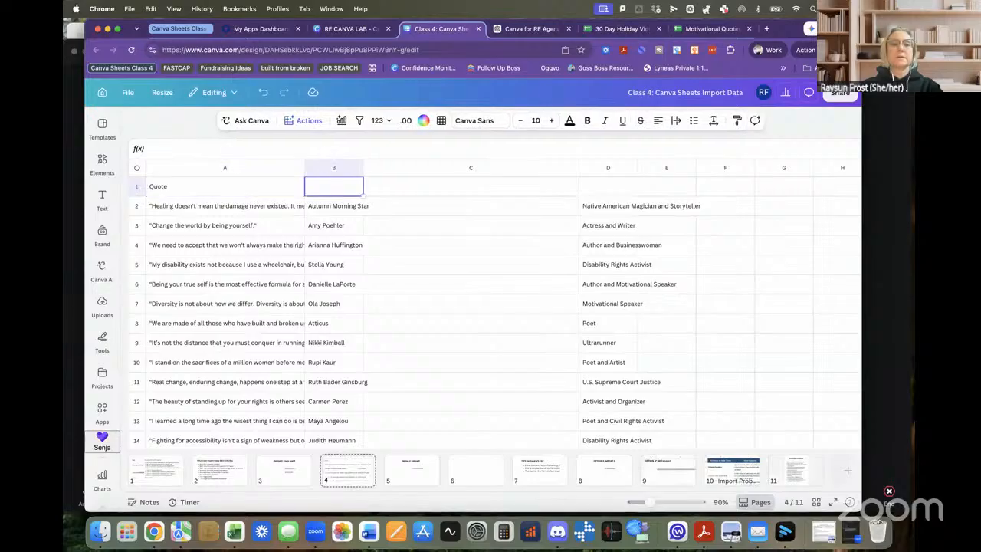
# Step: Enter the headers Author in cell B1 and Type in cell D1, and make header row 1 bold
pyautogui.write('Author')
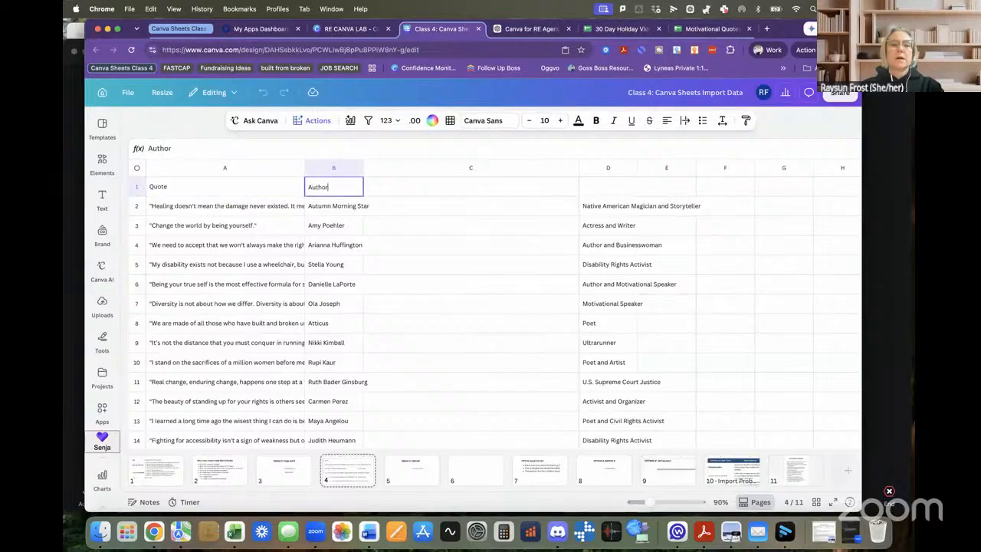
pyautogui.press('Tab')
pyautogui.press('Tab')
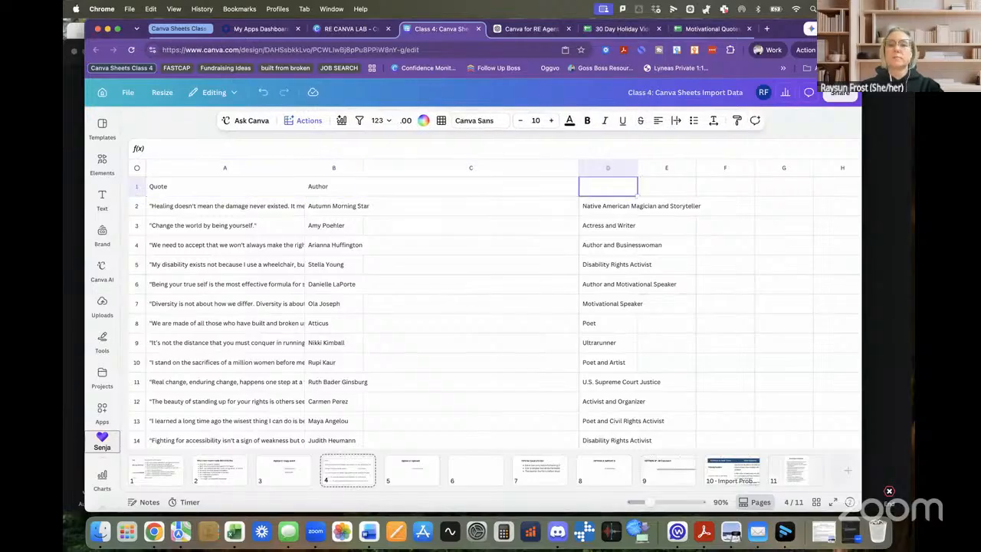
pyautogui.write('Type')
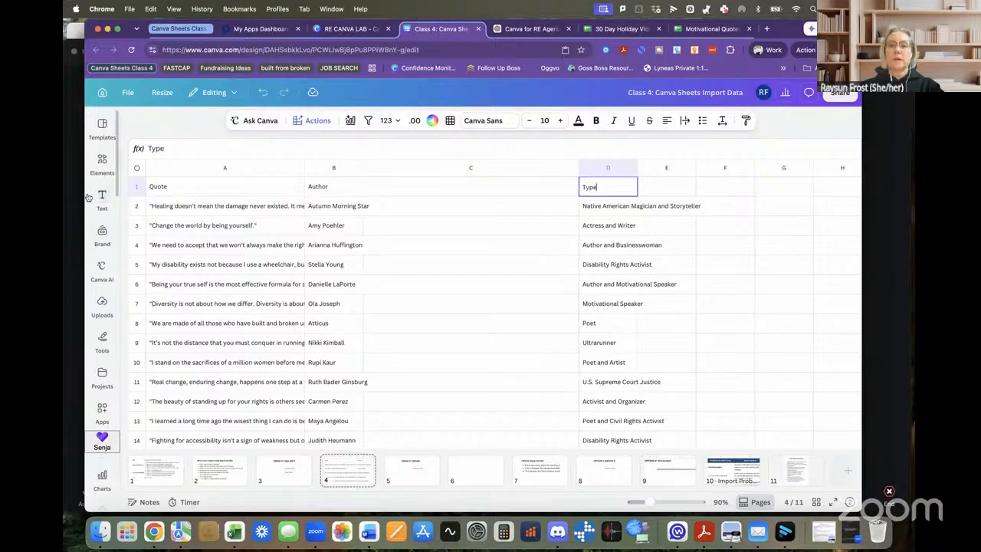
pyautogui.click(136, 187)
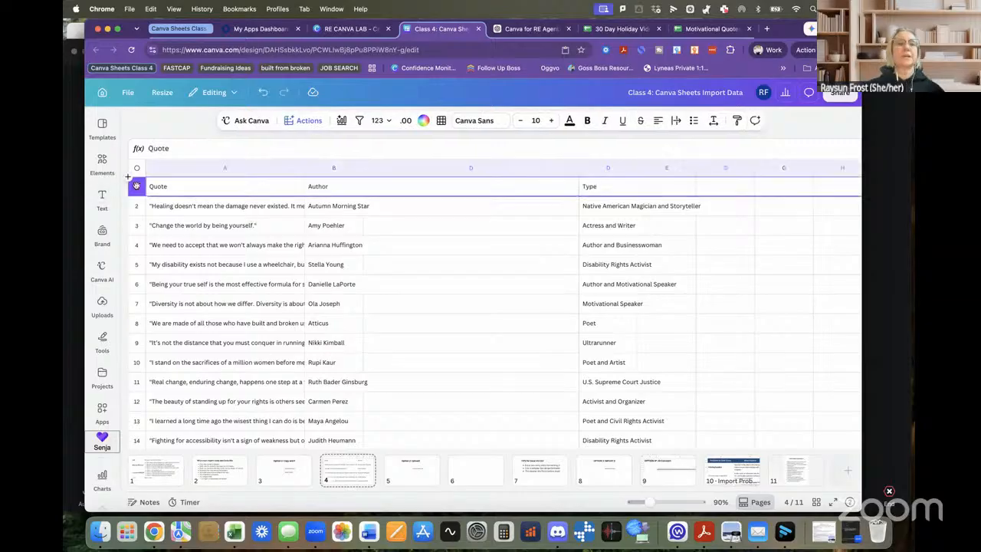
pyautogui.click(587, 121)
pyautogui.click(486, 294)
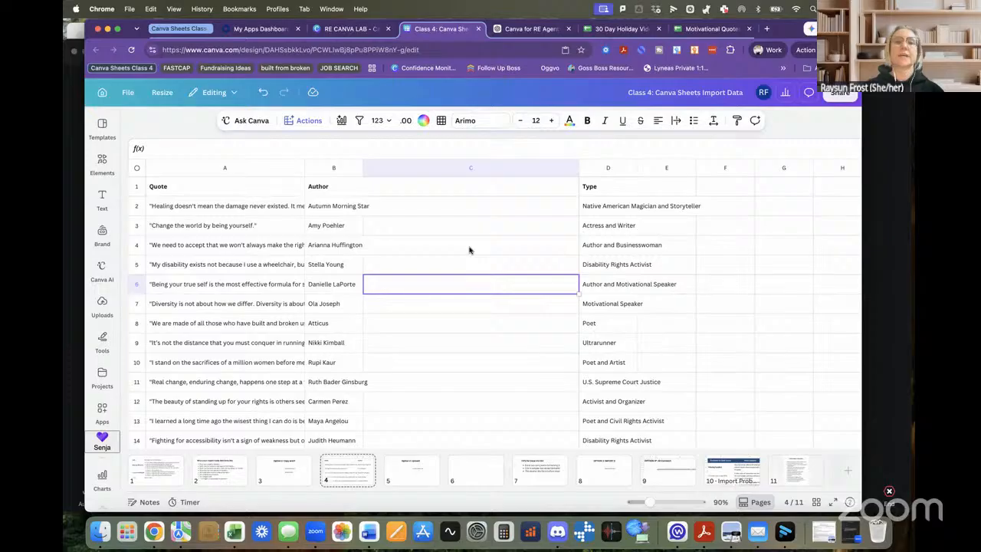
# Step: Switch to the 30 Day Holiday Video Challenge Google Sheet and copy the Week One block I1:Q10 from the Calendar sheet
pyautogui.click(293, 468)
pyautogui.click(344, 470)
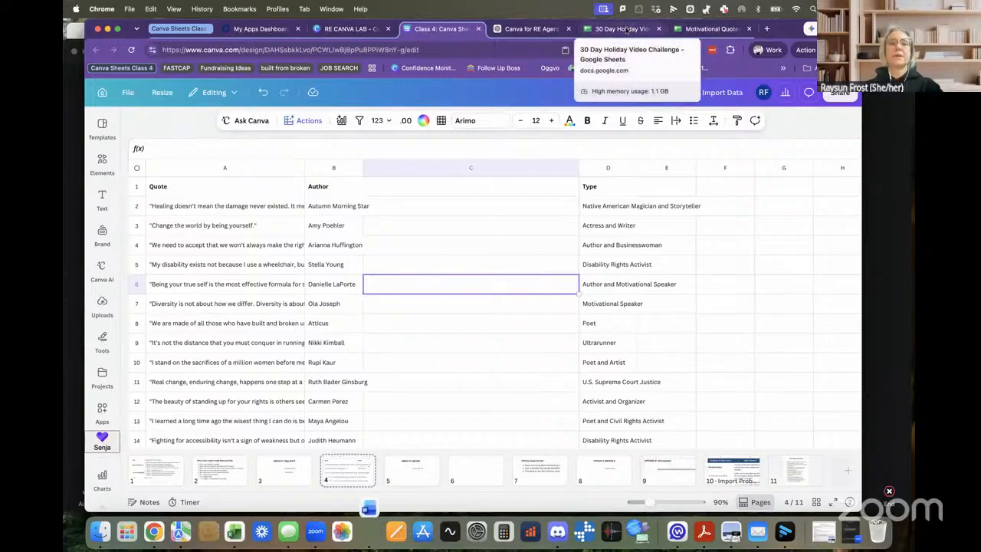
pyautogui.click(627, 29)
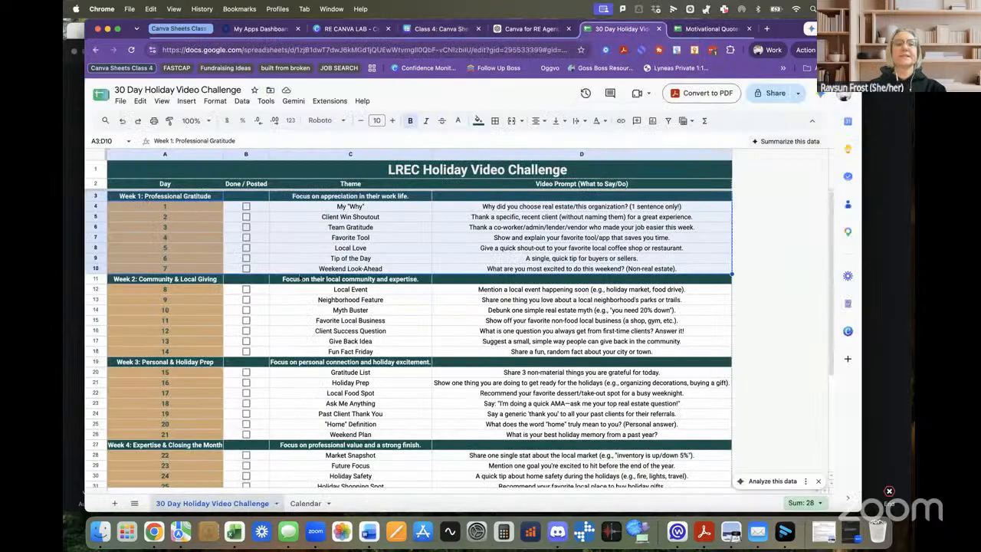
pyautogui.click(306, 503)
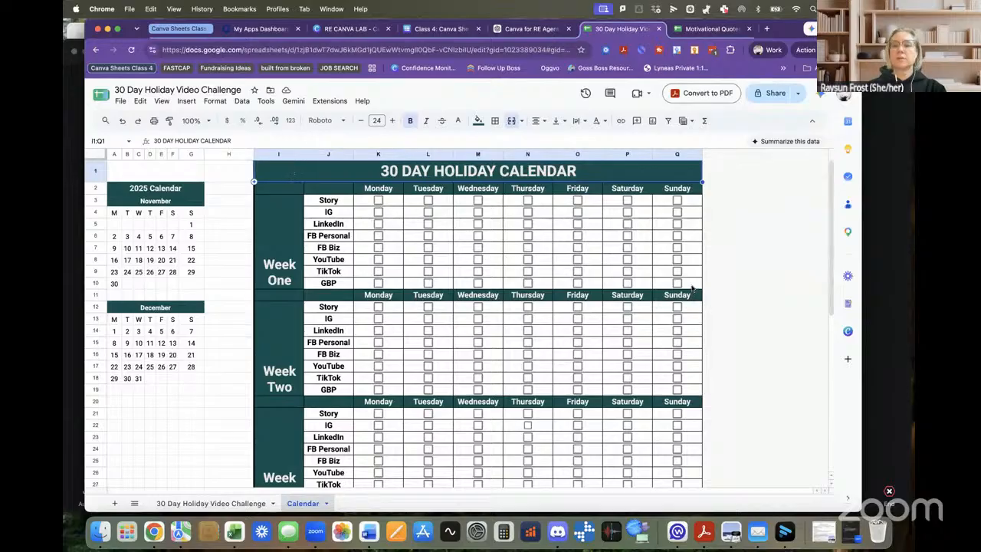
pyautogui.keyDown('shift'); pyautogui.click(692, 289); pyautogui.keyUp('shift')
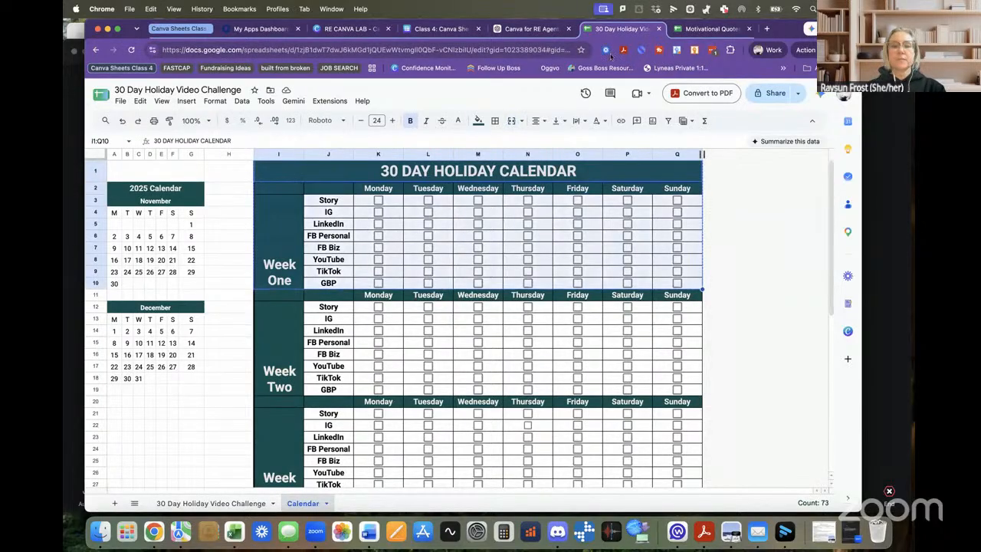
# Step: Return to the Canva sheet on page 4 and paste the copied calendar block over the quotes, starting at cell A1
pyautogui.click(532, 30)
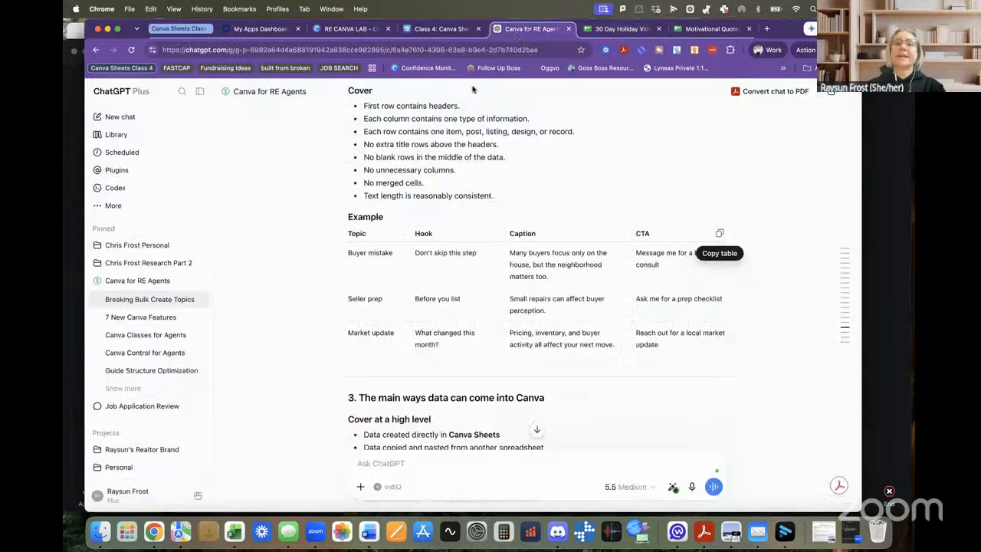
pyautogui.click(438, 29)
pyautogui.click(176, 190)
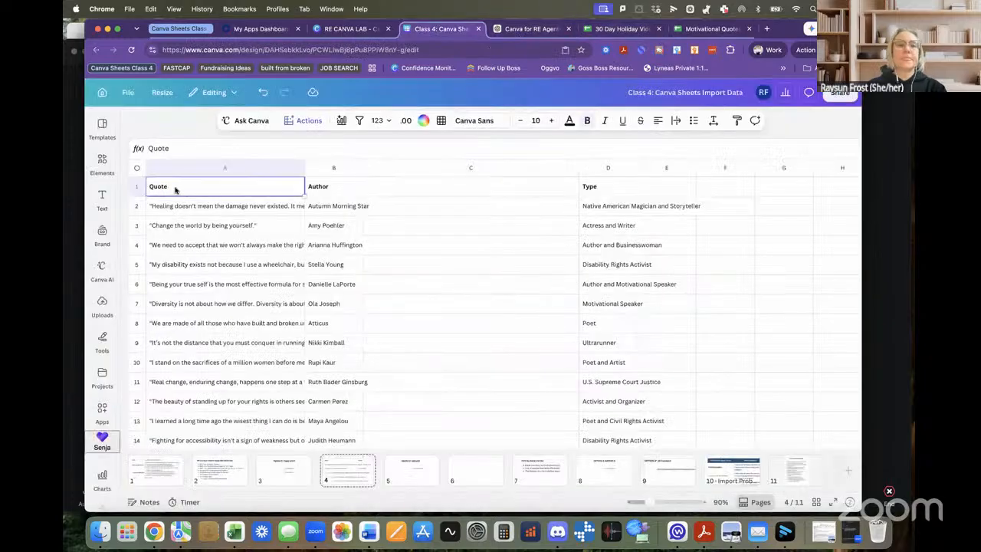
pyautogui.press('cmd+v')
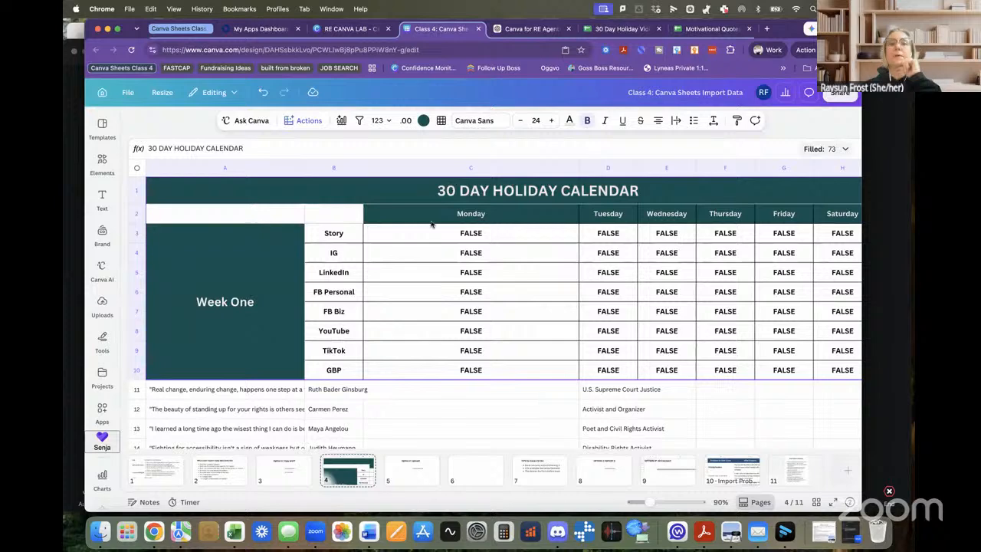
# Step: Compare row 2 of the pasted calendar with the original Google Sheet, and delete page 4 from the Canva design
pyautogui.click(600, 29)
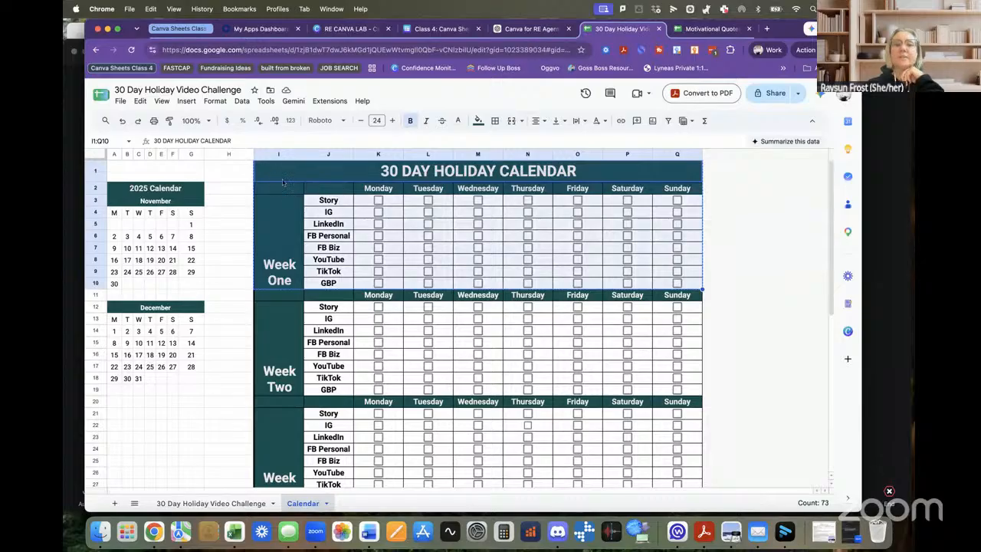
pyautogui.click(531, 29)
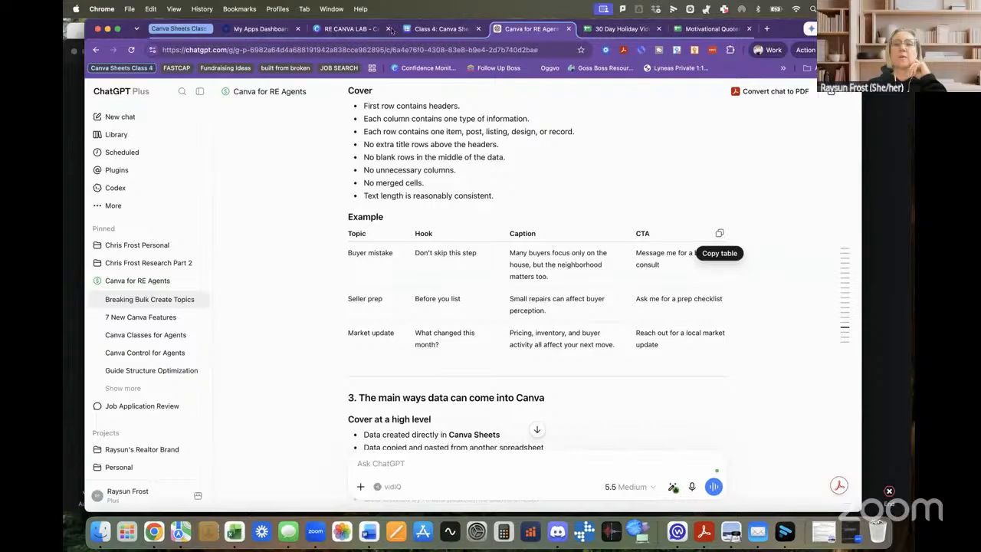
pyautogui.click(429, 29)
pyautogui.click(204, 215)
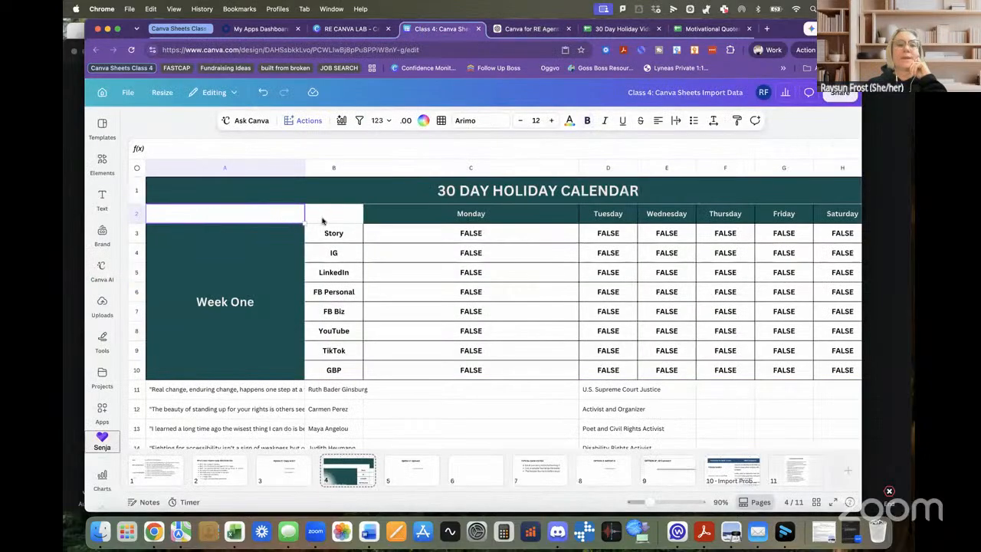
pyautogui.click(323, 220)
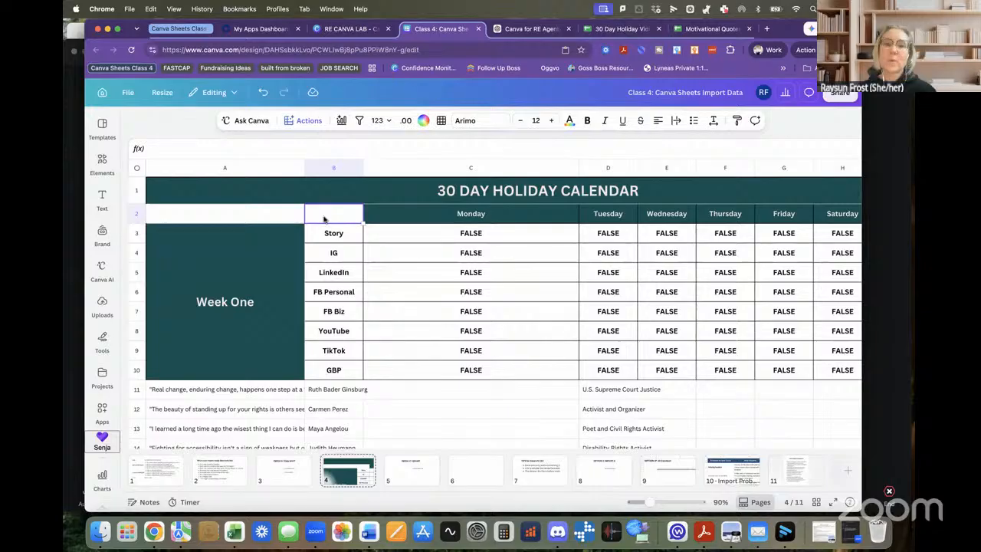
pyautogui.click(366, 463)
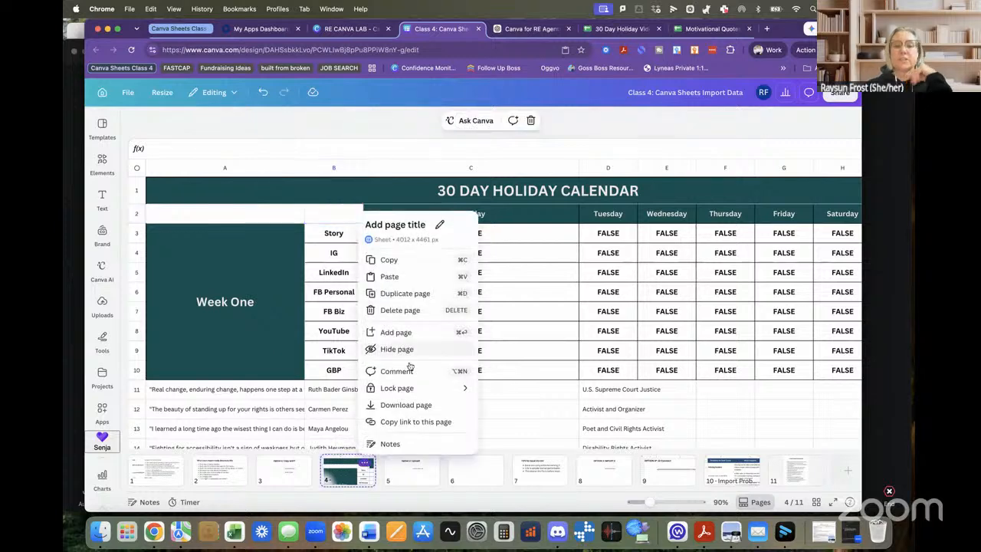
pyautogui.click(402, 312)
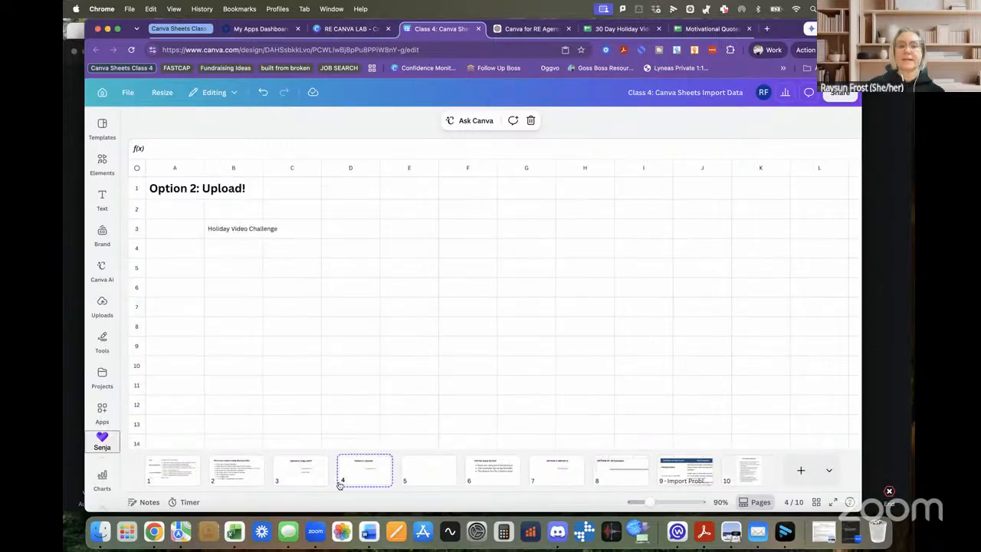
# Step: Review the Excel versus CSV tips on page 6, the Copy and Paste option on page 3 and the Upload option on page 4
pyautogui.click(494, 469)
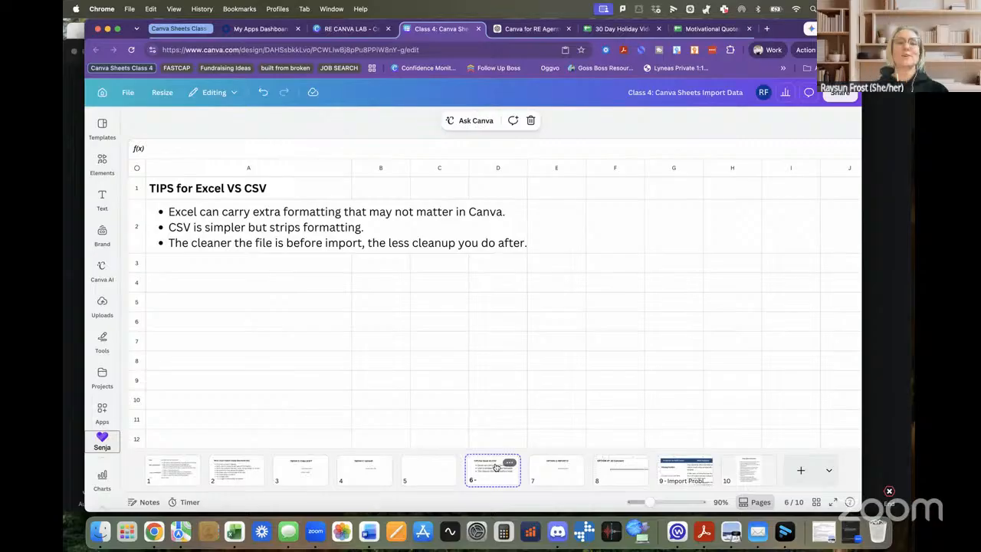
pyautogui.click(303, 476)
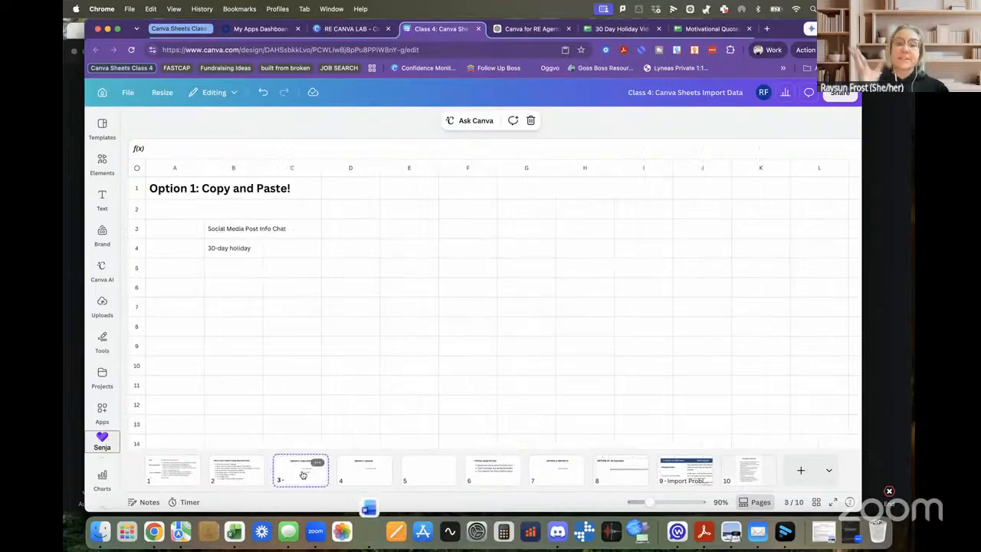
pyautogui.click(371, 475)
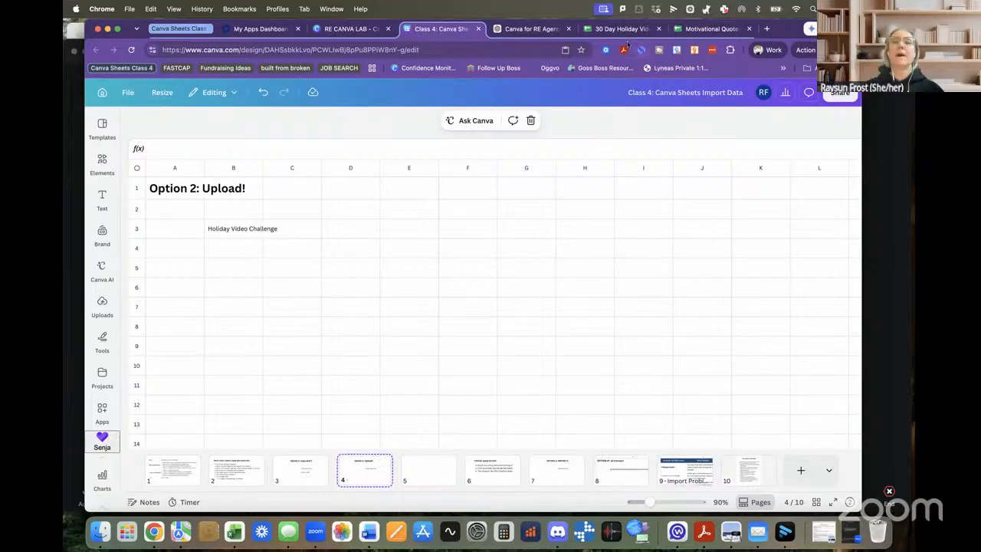
# Step: Look through the Motivational Quotes Google Sheet to check how many sheets it contains and how far its data extends
pyautogui.click(698, 32)
pyautogui.scroll(10, 360, 352)
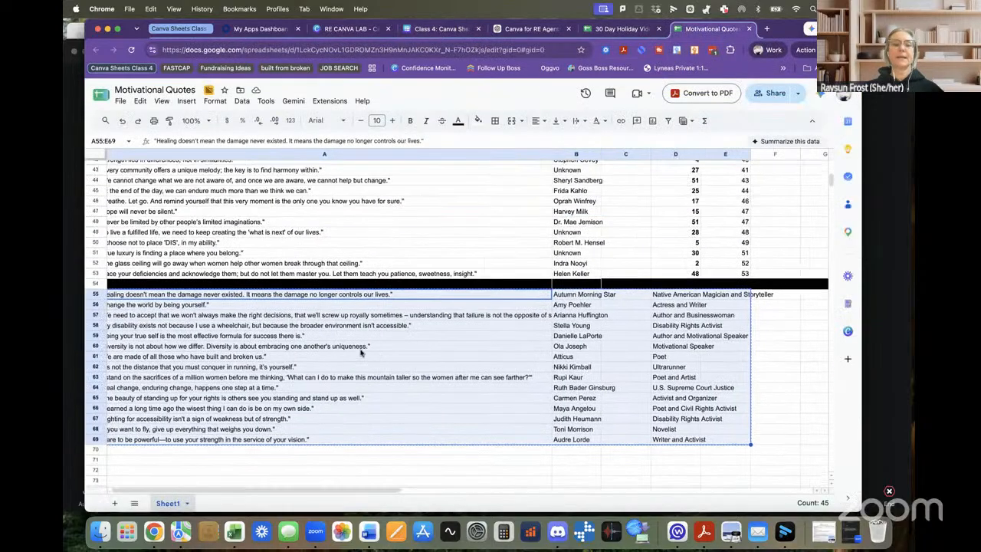
pyautogui.hscroll(-1, 362, 353)
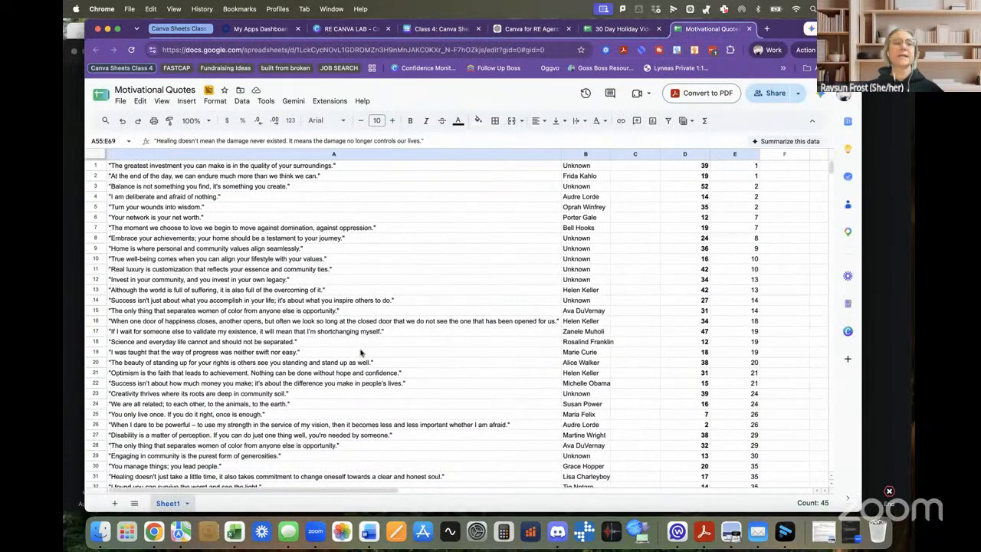
pyautogui.scroll(-8, 362, 352)
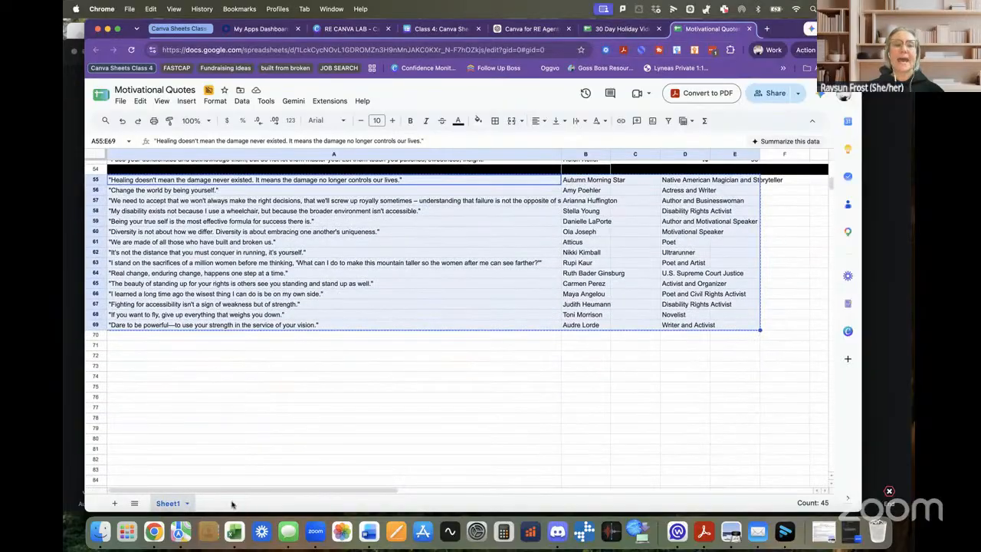
pyautogui.scroll(10, 333, 362)
pyautogui.hscroll(1, 333, 362)
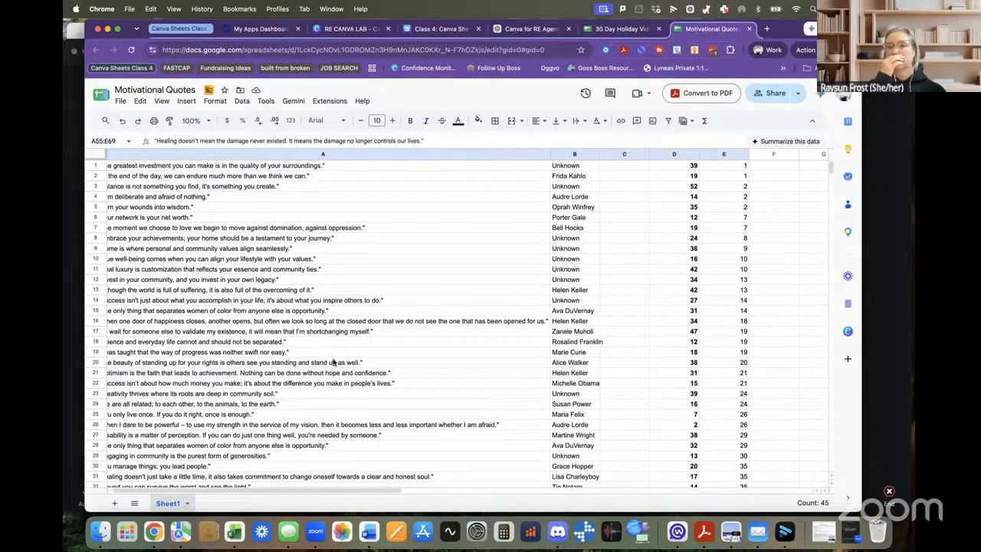
pyautogui.scroll(-15, 333, 361)
pyautogui.hscroll(-1, 333, 361)
pyautogui.scroll(-5, 333, 361)
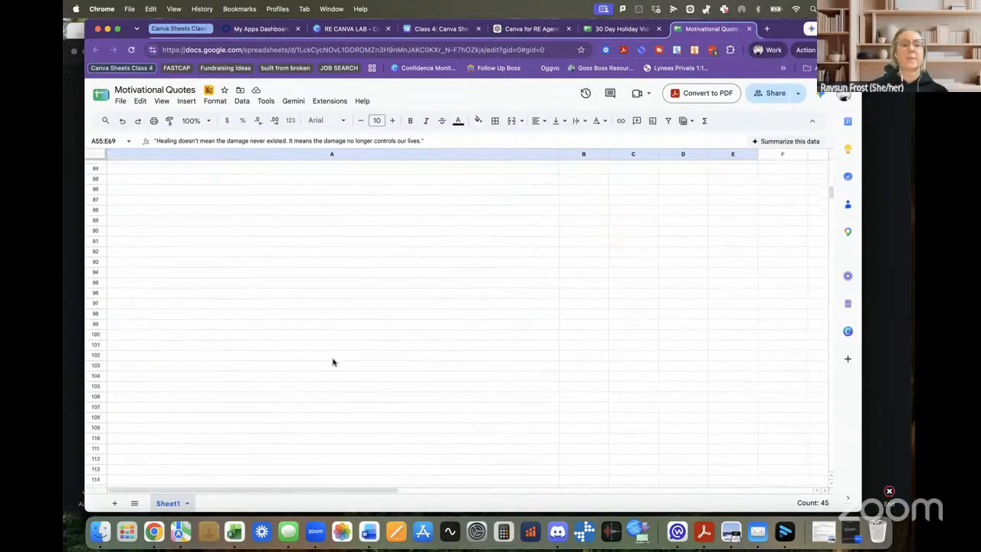
pyautogui.scroll(20, 332, 361)
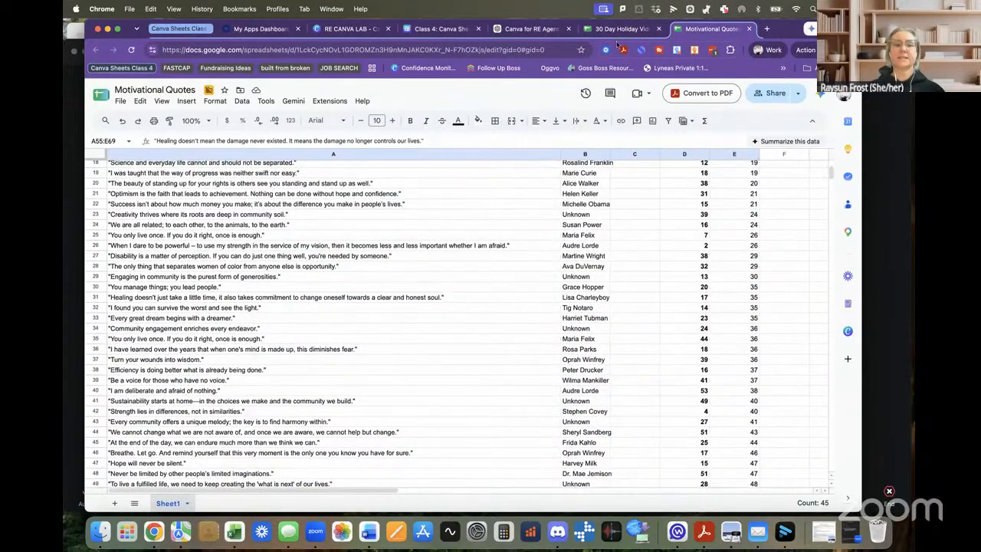
# Step: Examine the two sheets of the 30 Day Holiday Video Challenge file, the challenge list and the Calendar
pyautogui.click(621, 28)
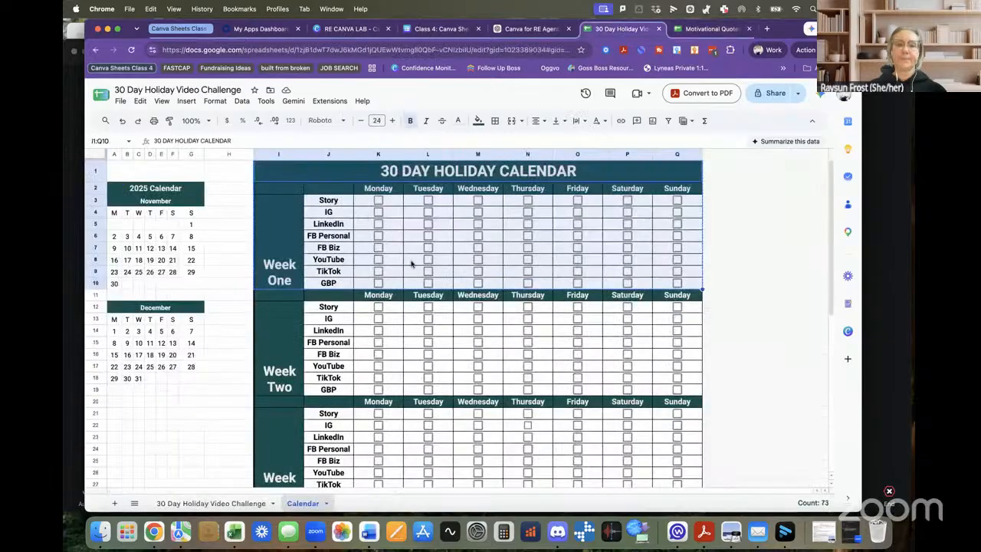
pyautogui.click(207, 504)
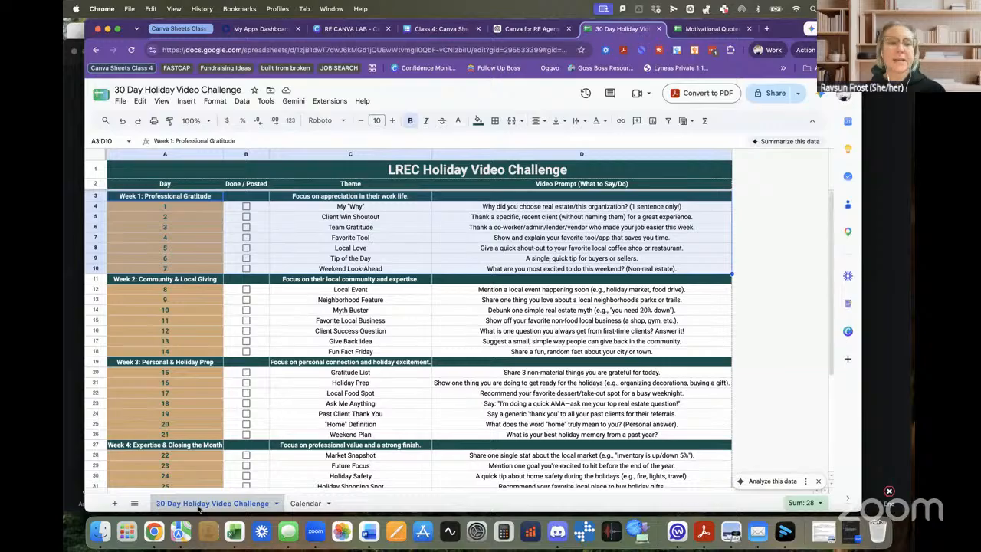
pyautogui.click(304, 505)
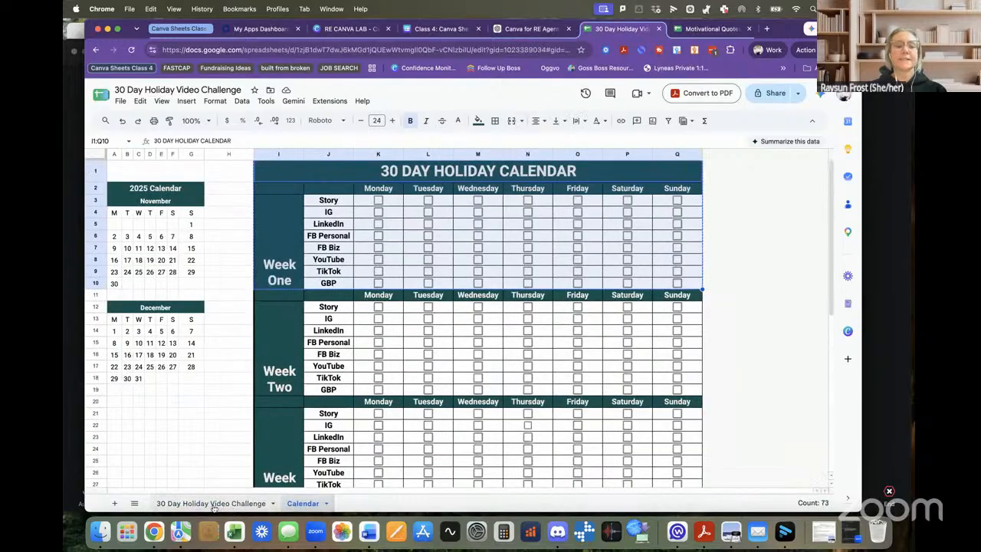
pyautogui.click(213, 505)
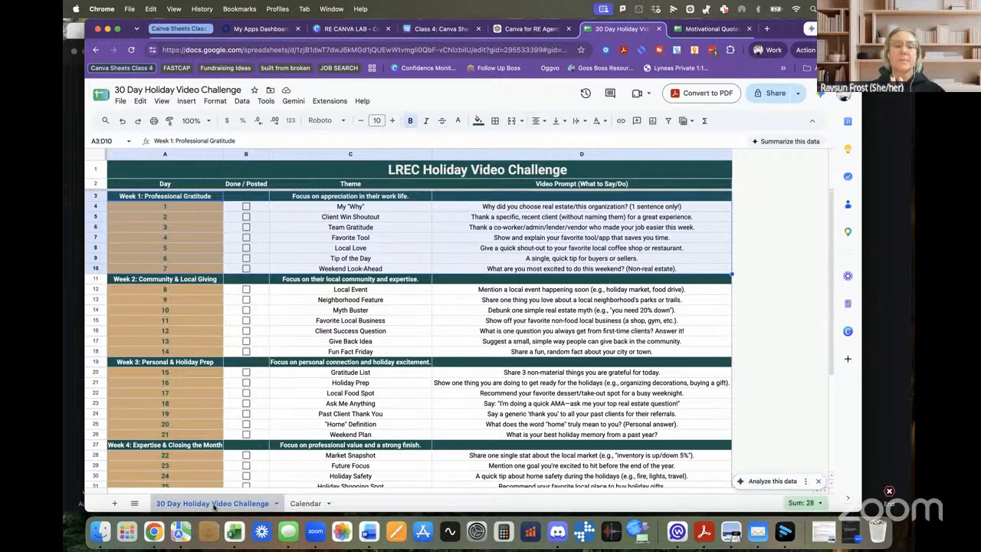
pyautogui.click(305, 503)
pyautogui.click(213, 503)
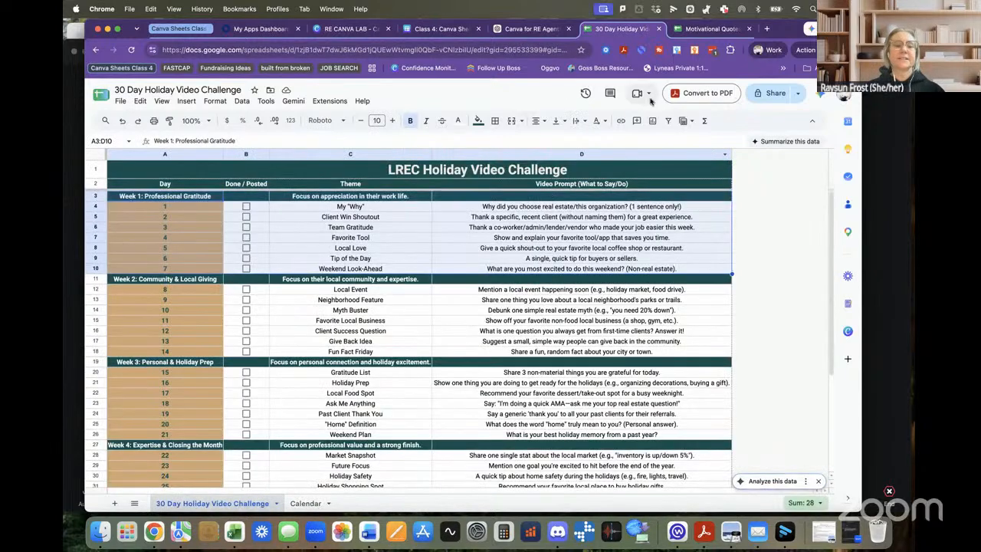
# Step: Switch back to the Class 4: Canva Sheets Import Data design and display its uploaded files
pyautogui.click(349, 29)
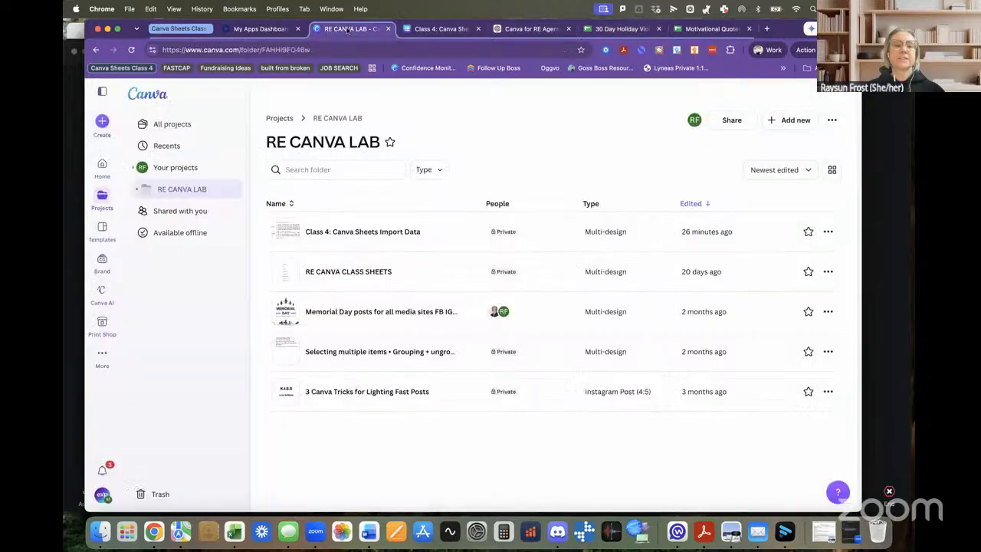
pyautogui.click(425, 30)
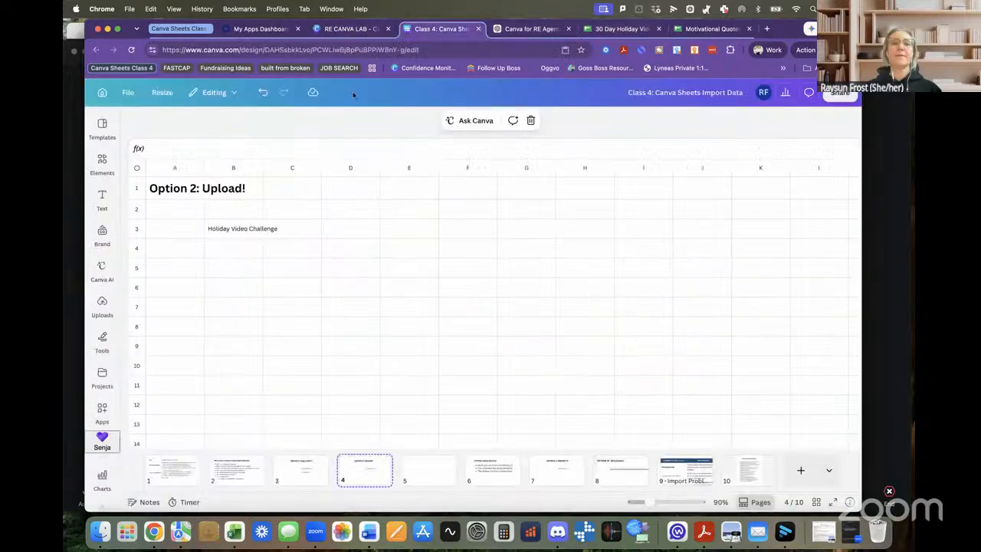
pyautogui.click(102, 304)
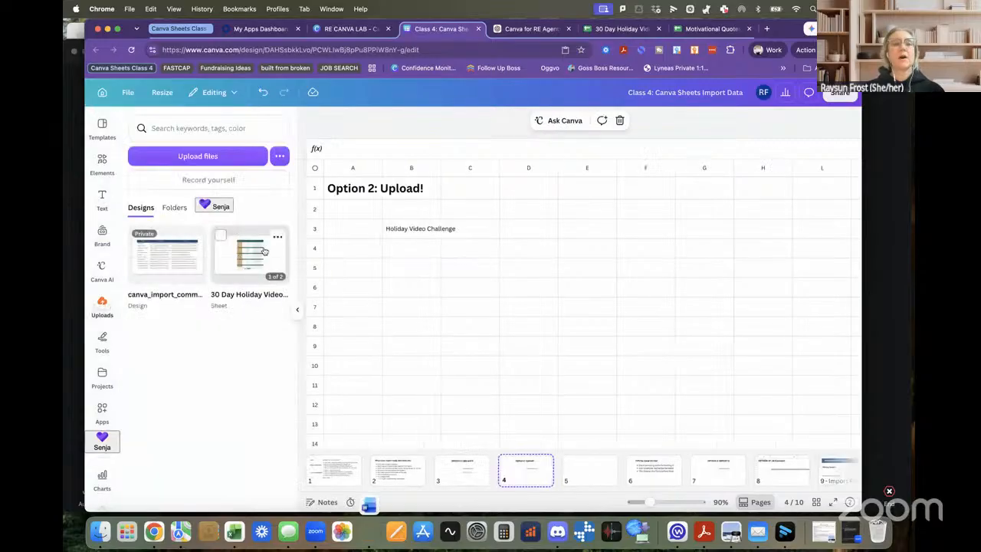
pyautogui.moveTo(250, 284)
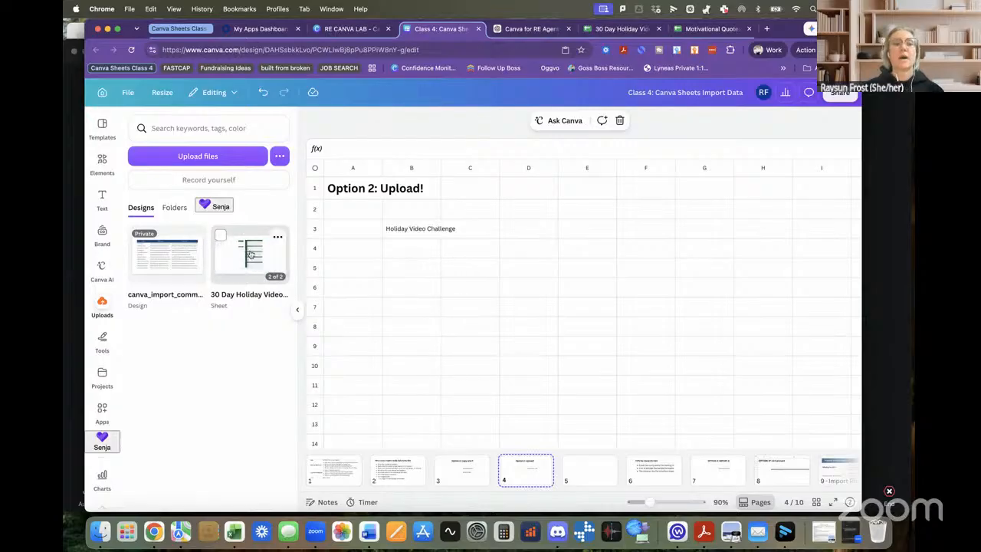
# Step: View the file chooser for uploads and the pages inside the uploaded 30 Day Holiday Video Challenge.xlsx
pyautogui.click(198, 157)
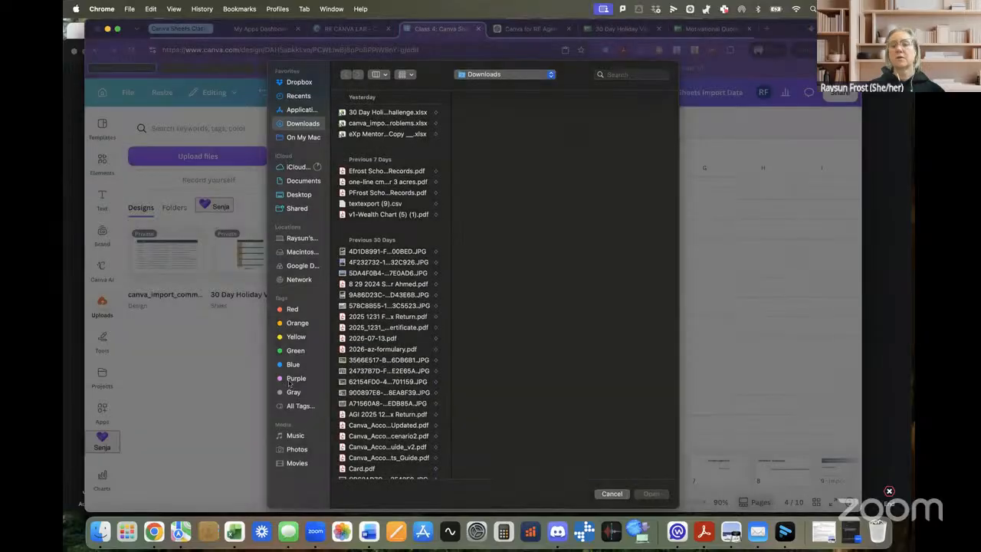
pyautogui.press('Escape')
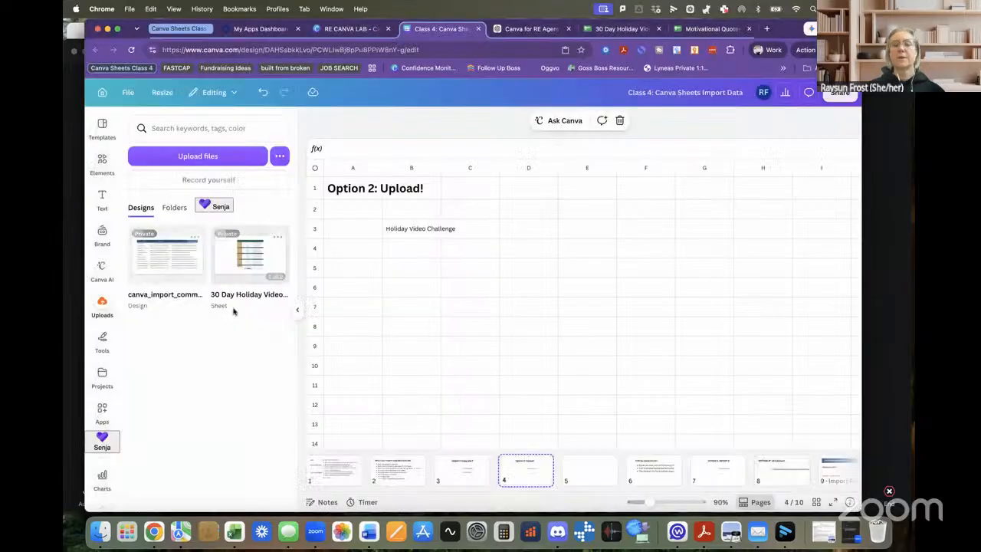
pyautogui.click(255, 261)
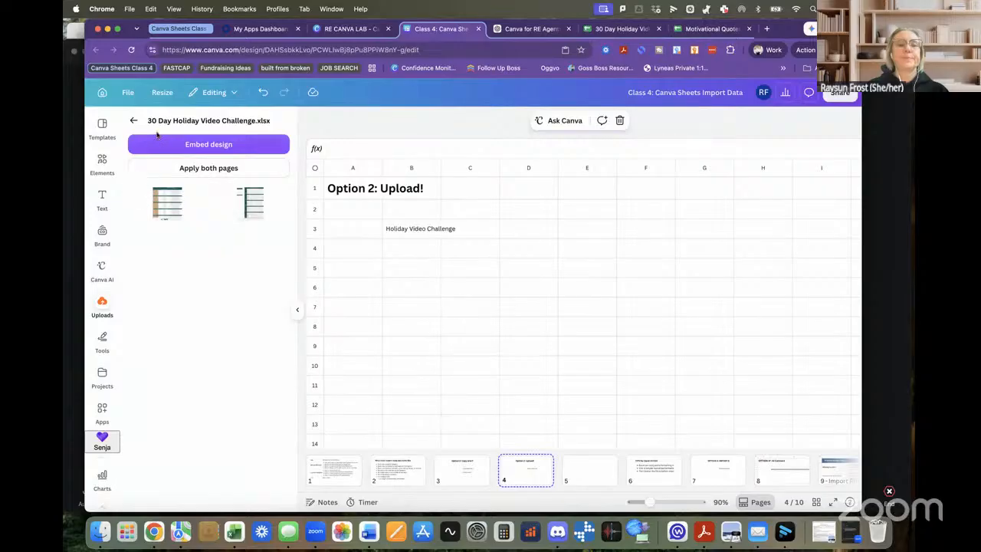
pyautogui.click(135, 121)
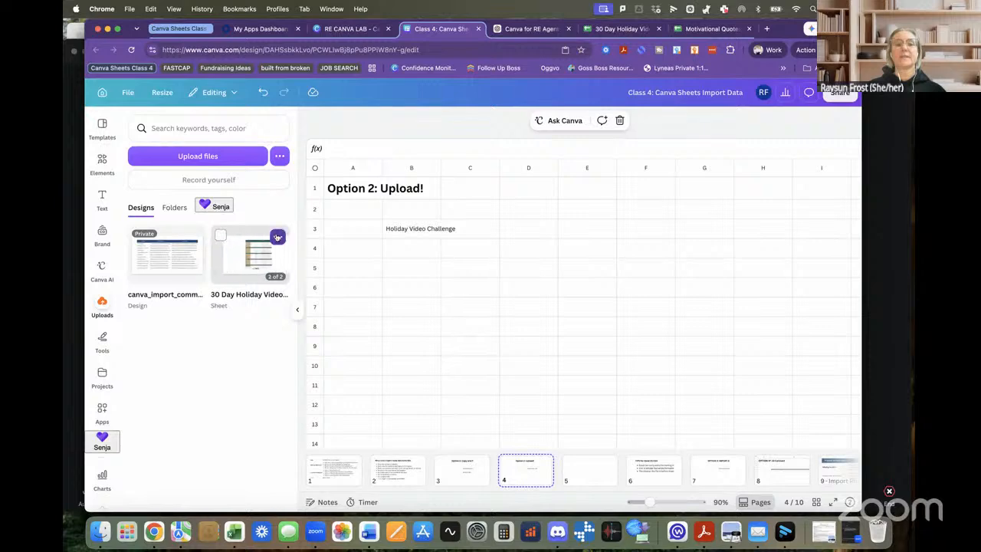
# Step: Add the challenge list sheet from 30 Day Holiday Video Challenge.xlsx to the design as a new page
pyautogui.click(250, 257)
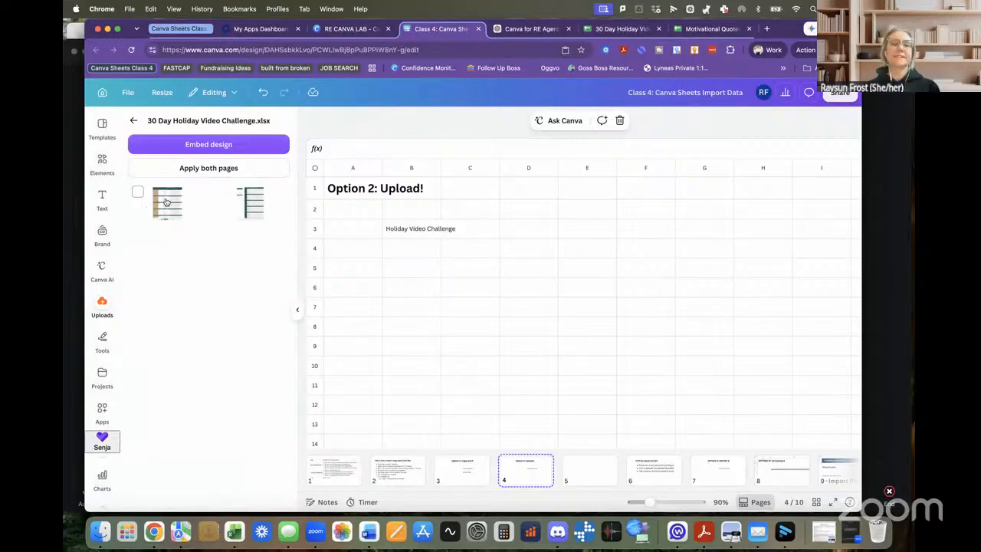
pyautogui.click(164, 200)
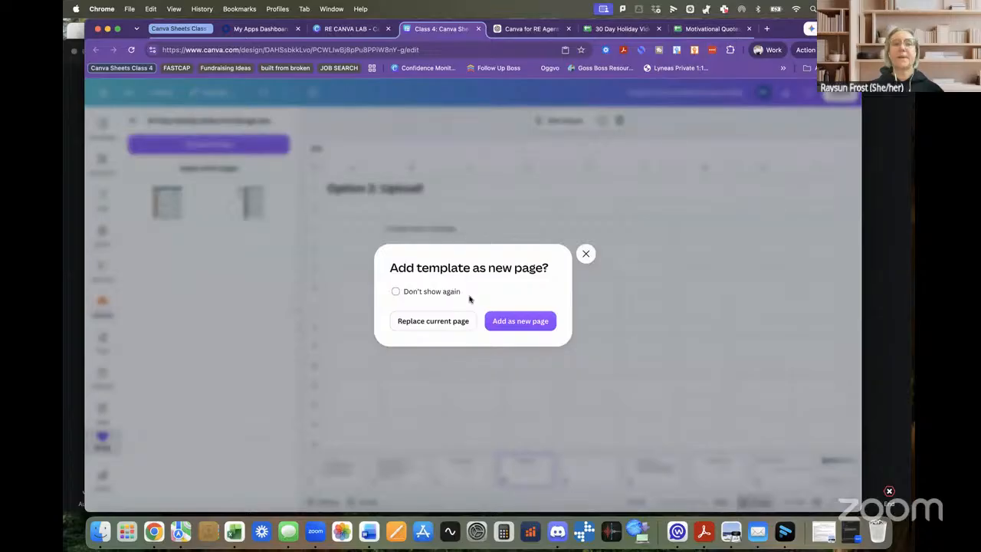
pyautogui.click(586, 253)
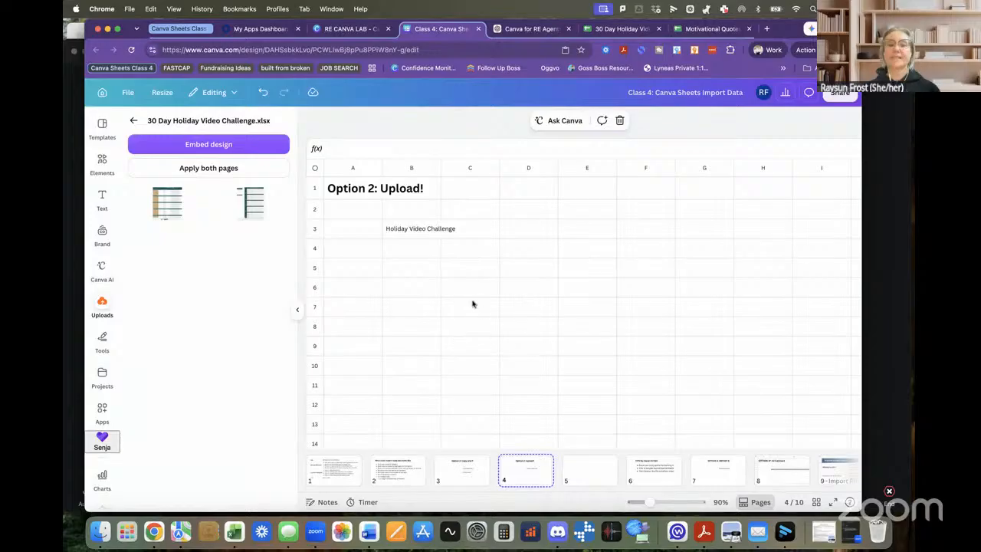
pyautogui.click(164, 207)
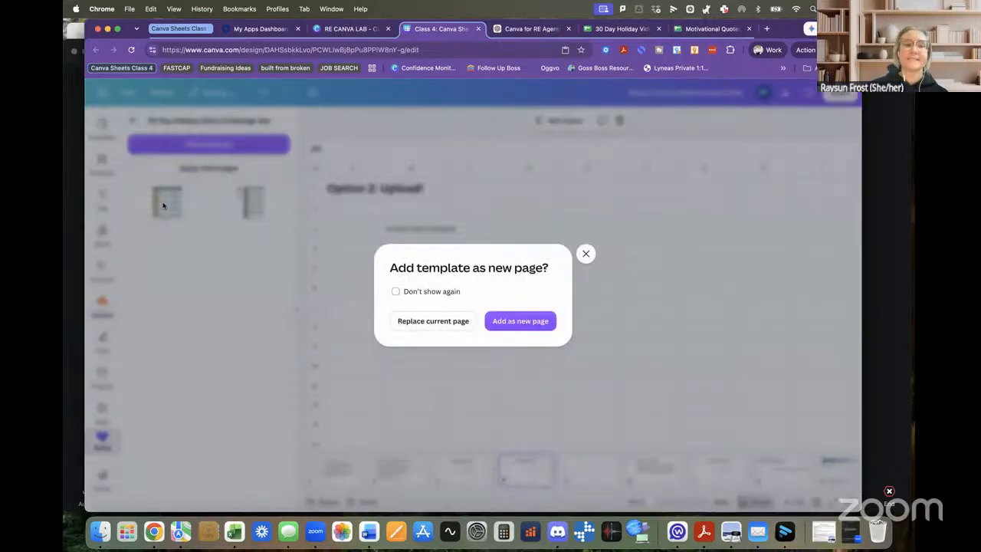
pyautogui.click(530, 324)
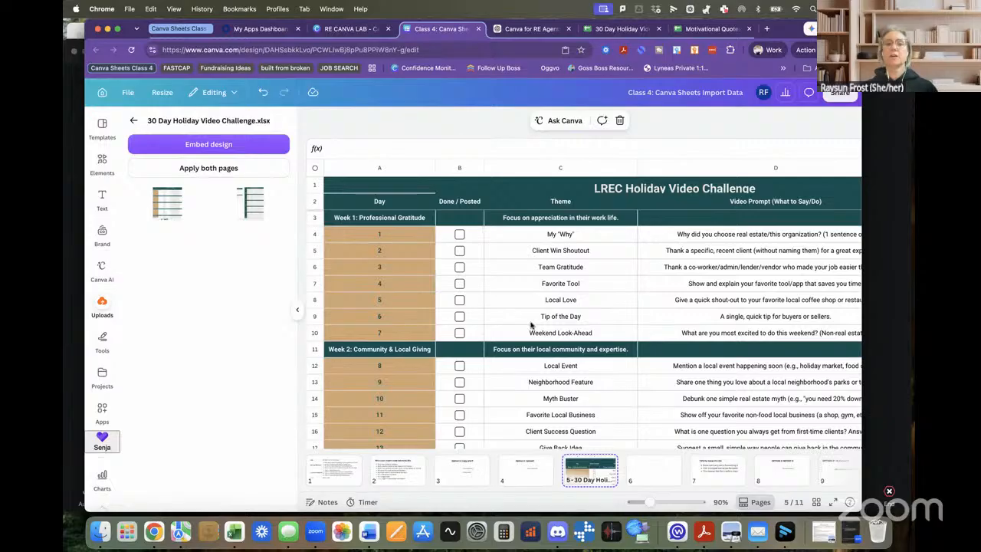
# Step: Delete the LREC Holiday Video Challenge title row from the imported sheet
pyautogui.scroll(-10, 530, 324)
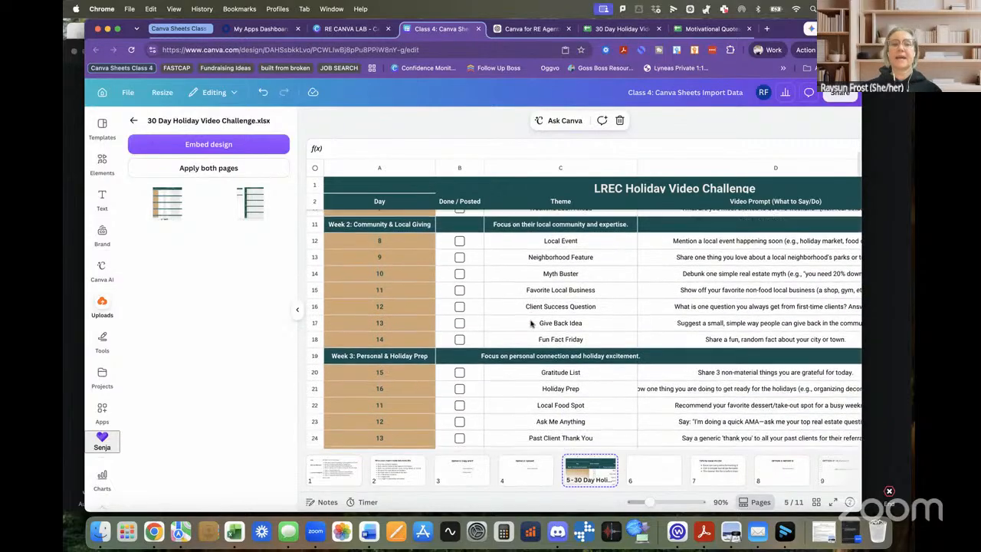
pyautogui.scroll(10, 530, 325)
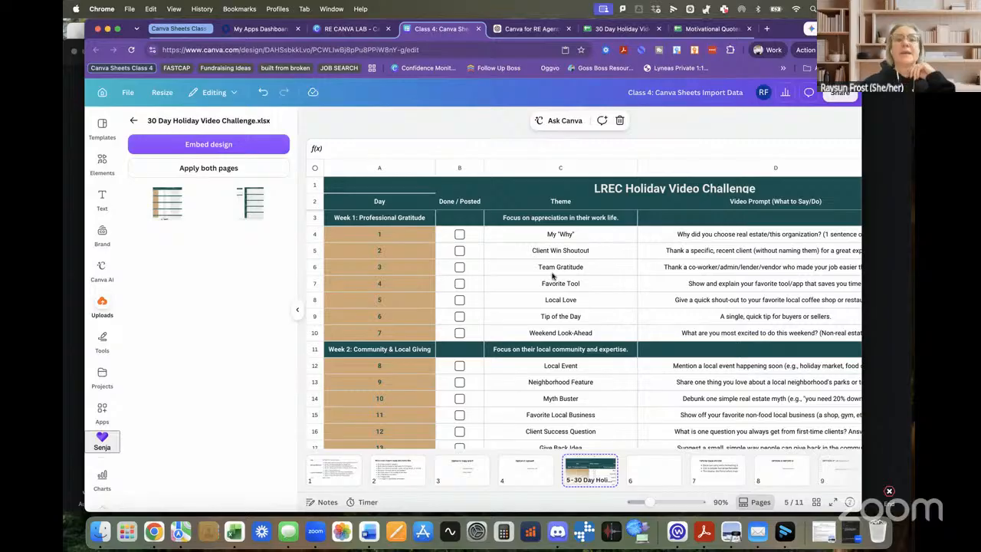
pyautogui.hscroll(1, 552, 276)
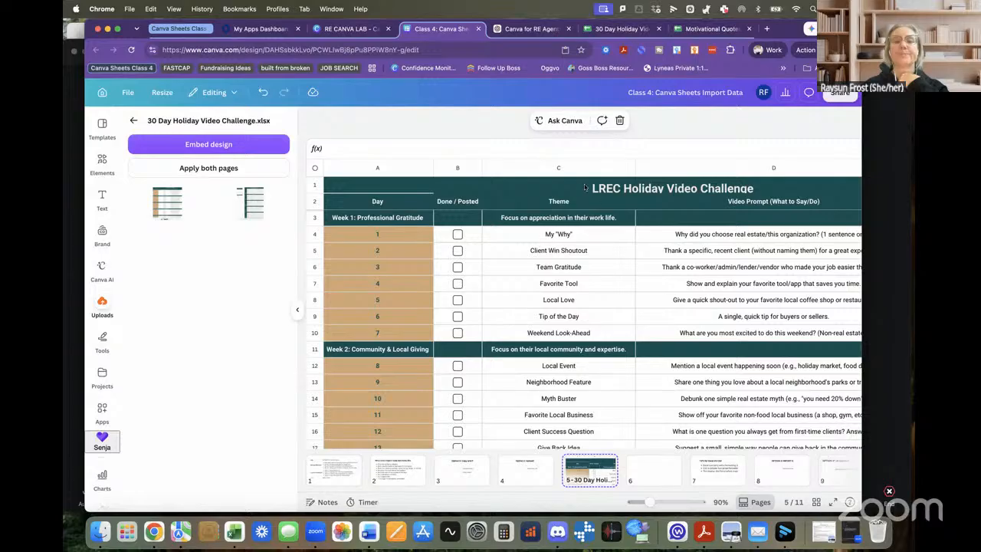
pyautogui.click(314, 185)
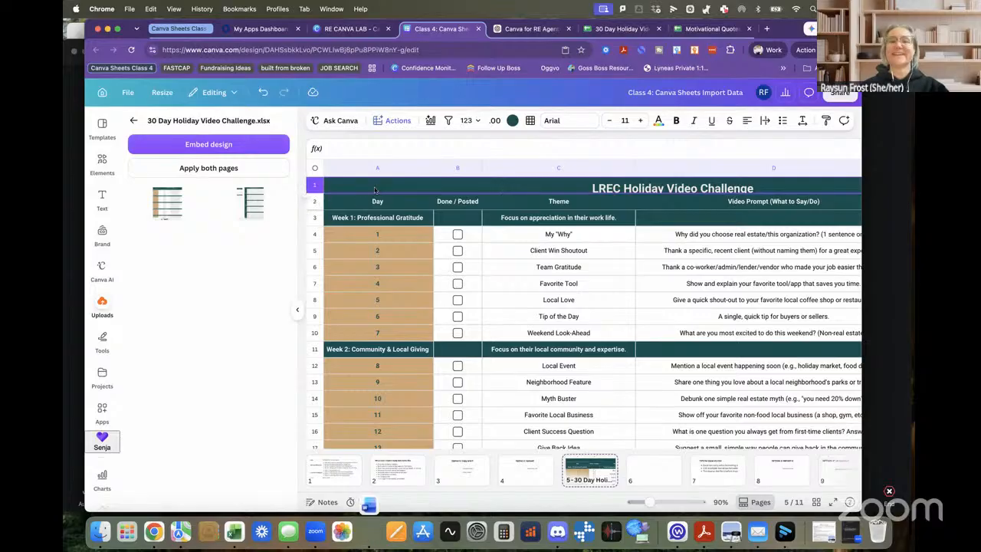
pyautogui.rightClick(315, 186)
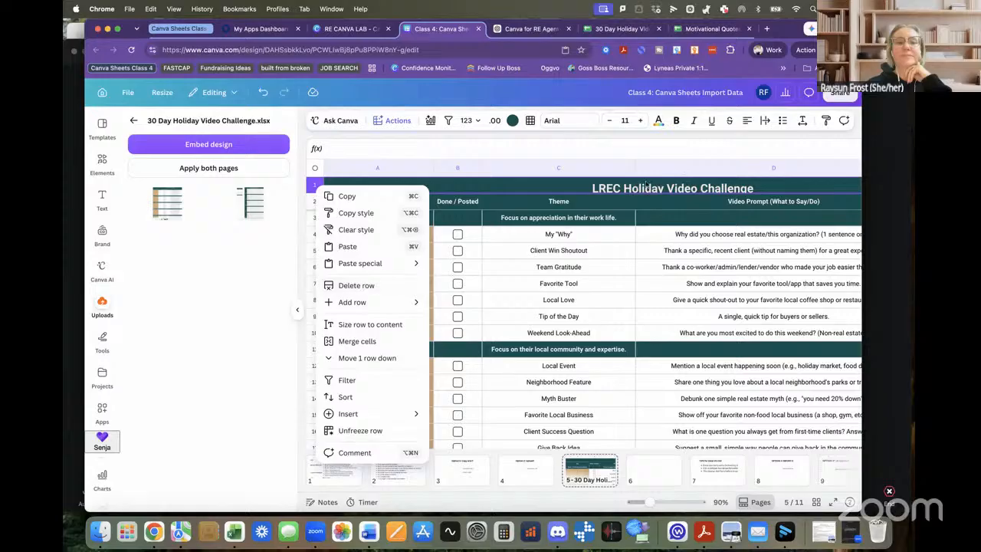
pyautogui.click(592, 189)
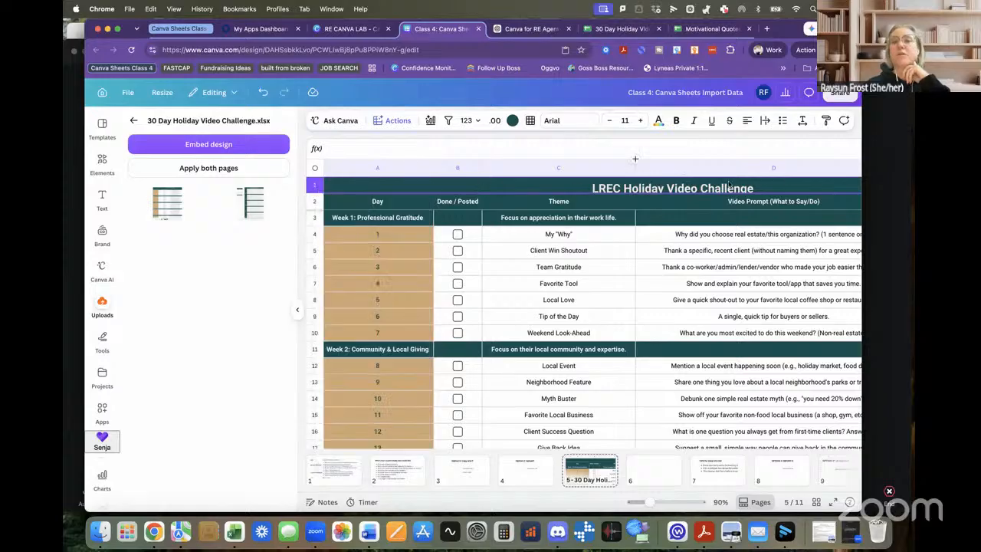
pyautogui.rightClick(315, 186)
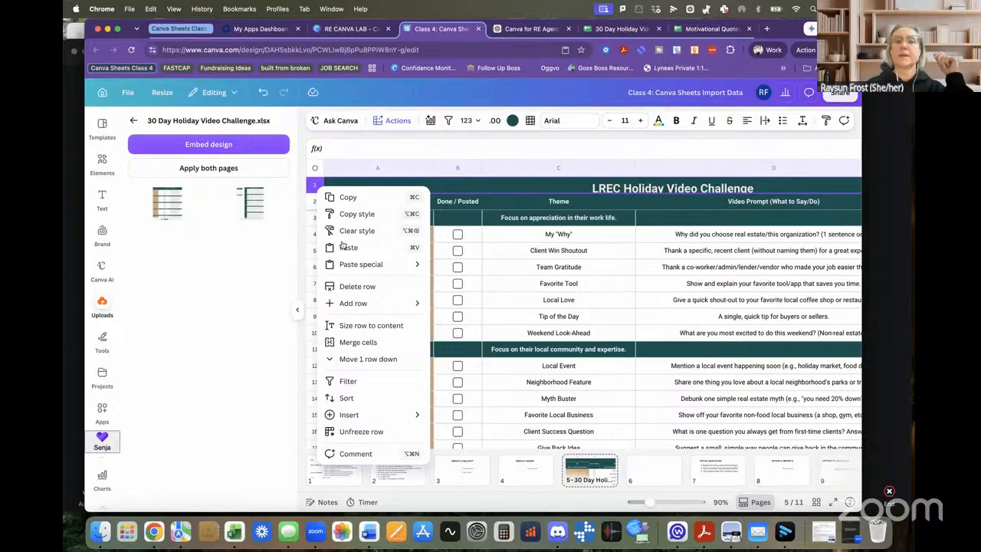
pyautogui.click(353, 287)
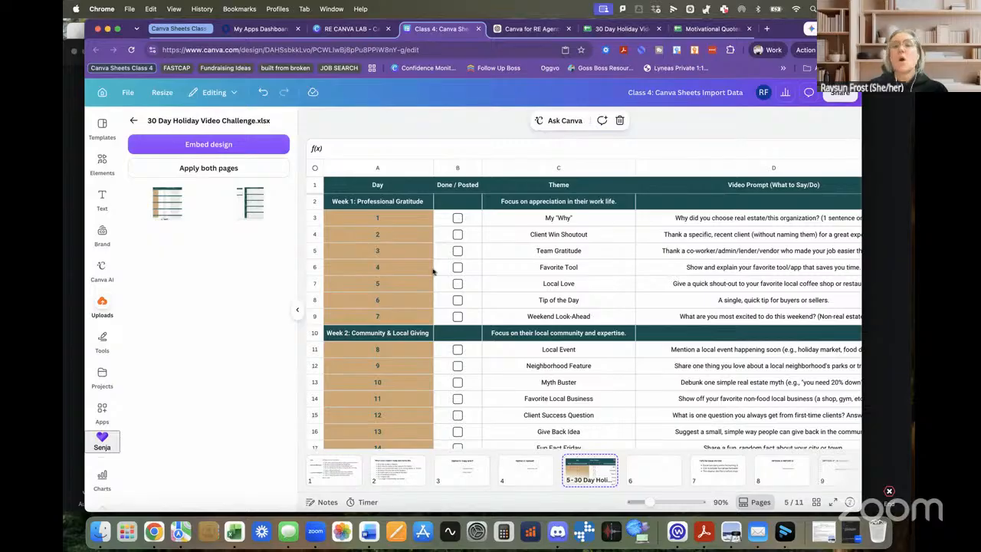
# Step: Delete the "Week 1: Professional Gratitude" heading row from the challenge list
pyautogui.click(315, 201)
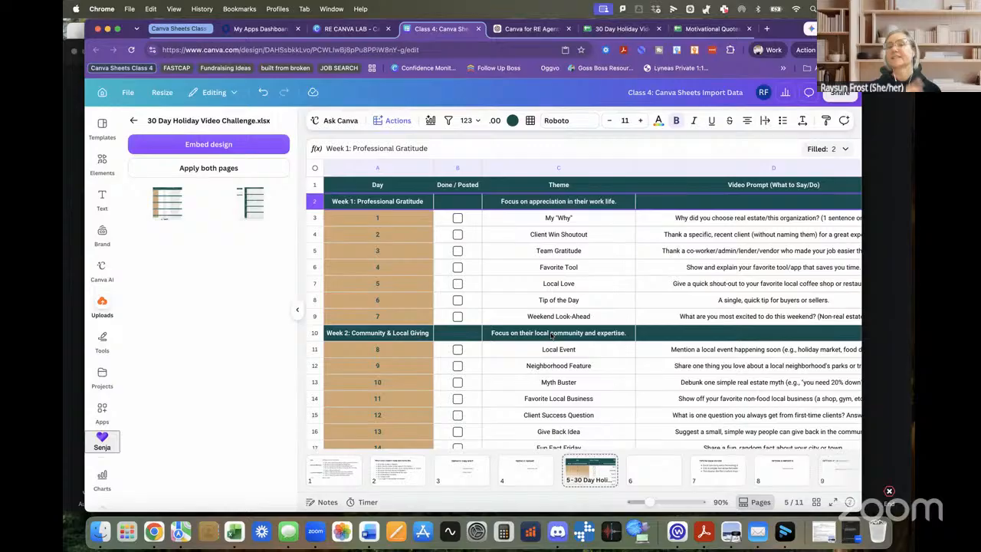
pyautogui.scroll(-5, 551, 335)
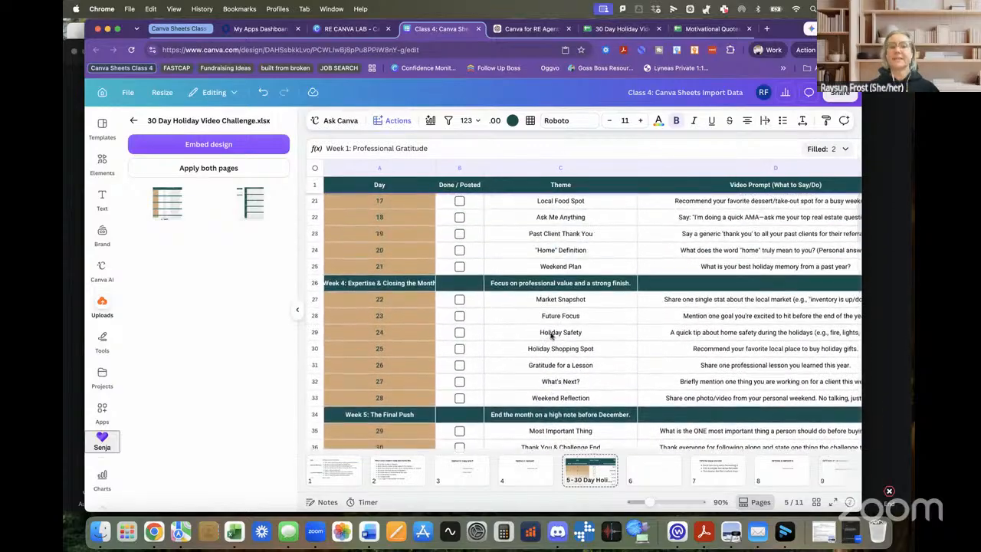
pyautogui.scroll(5, 550, 335)
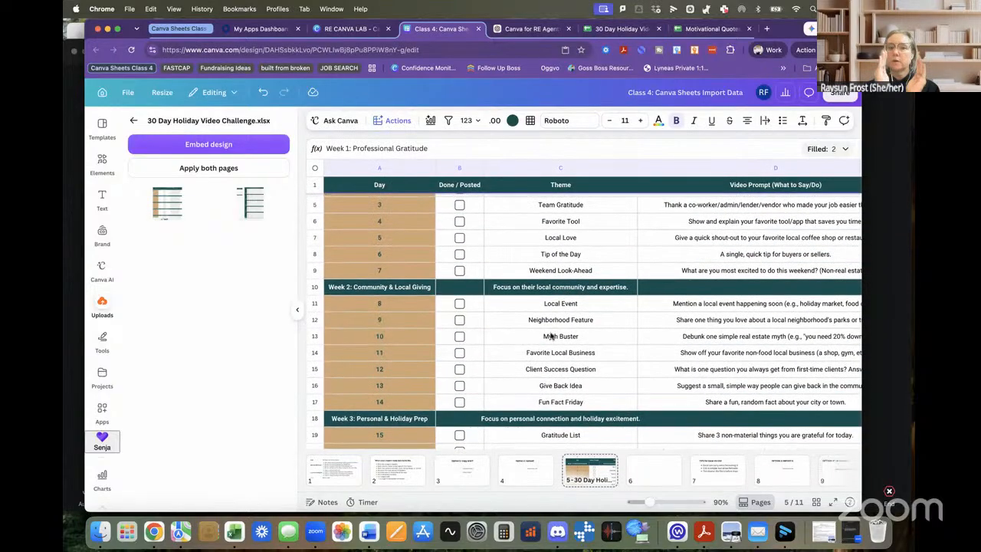
pyautogui.scroll(2, 550, 335)
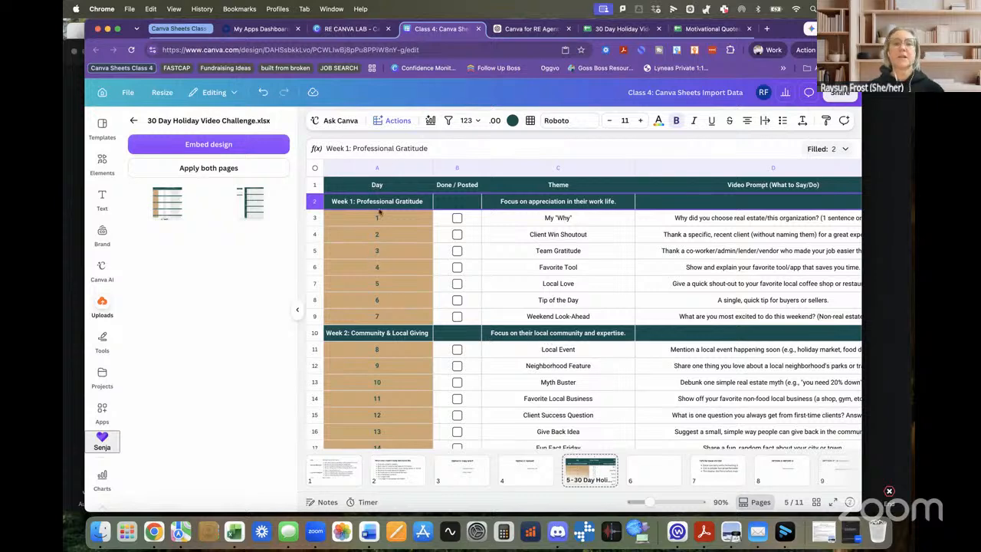
pyautogui.hscroll(1, 359, 206)
pyautogui.click(313, 201)
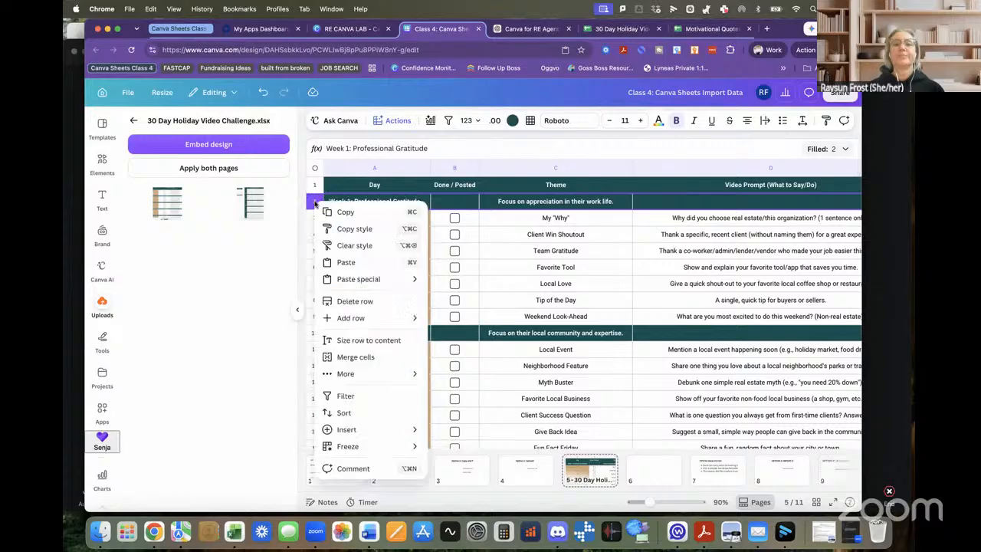
pyautogui.click(347, 303)
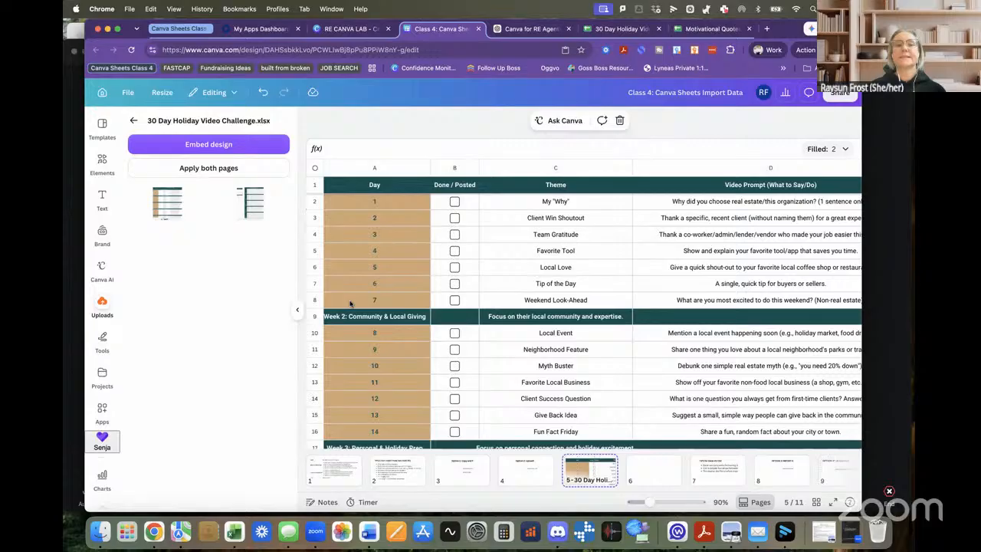
# Step: Delete the "Week 2: Community & Local Giving" and "Week 3: Personal & Holiday Prep" heading rows
pyautogui.click(314, 320)
pyautogui.click(341, 331)
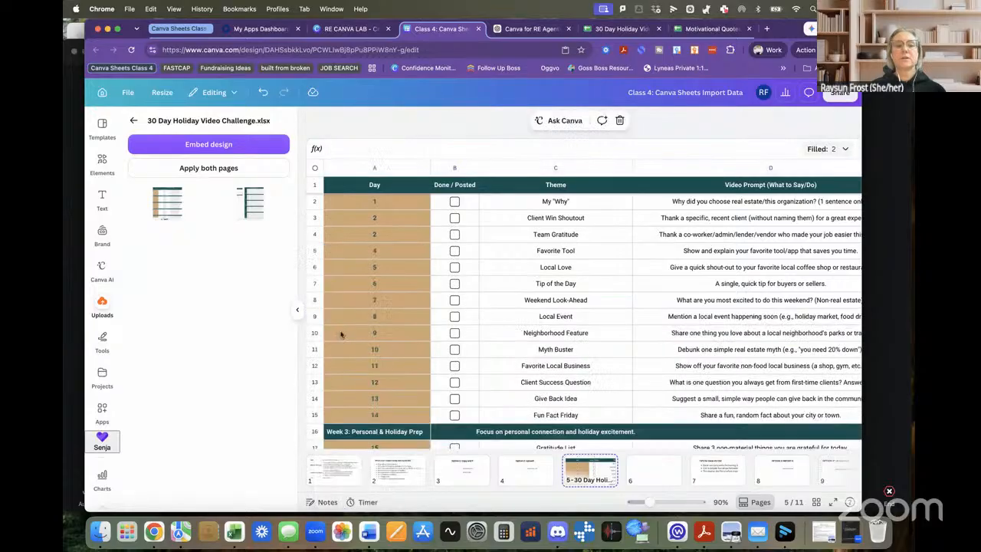
pyautogui.scroll(-3, 375, 365)
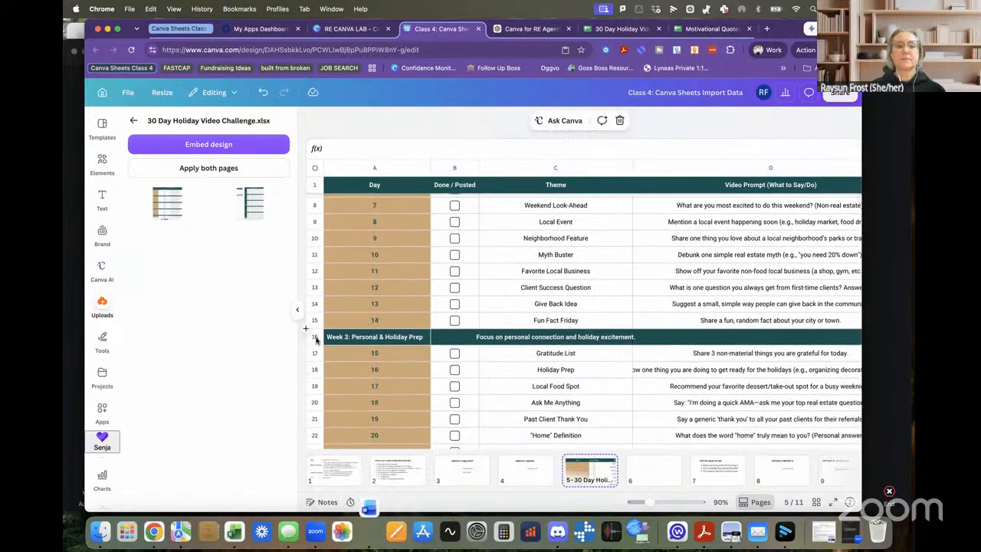
pyautogui.rightClick(313, 336)
pyautogui.click(356, 331)
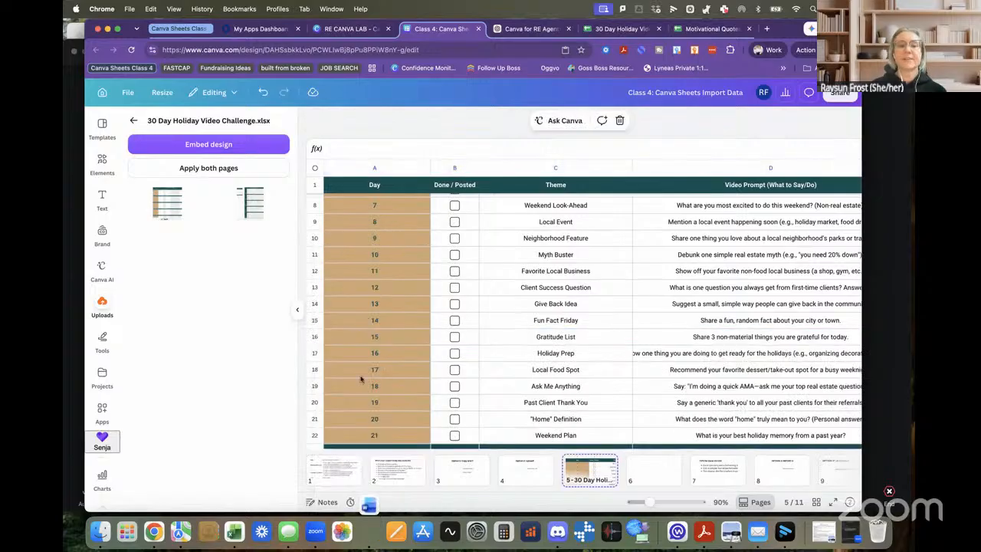
# Step: Delete the "Week 4: Expertise & Closing the Month" and "Week 5: The Final Push" heading rows
pyautogui.scroll(-3, 322, 372)
pyautogui.click(315, 352)
pyautogui.rightClick(314, 352)
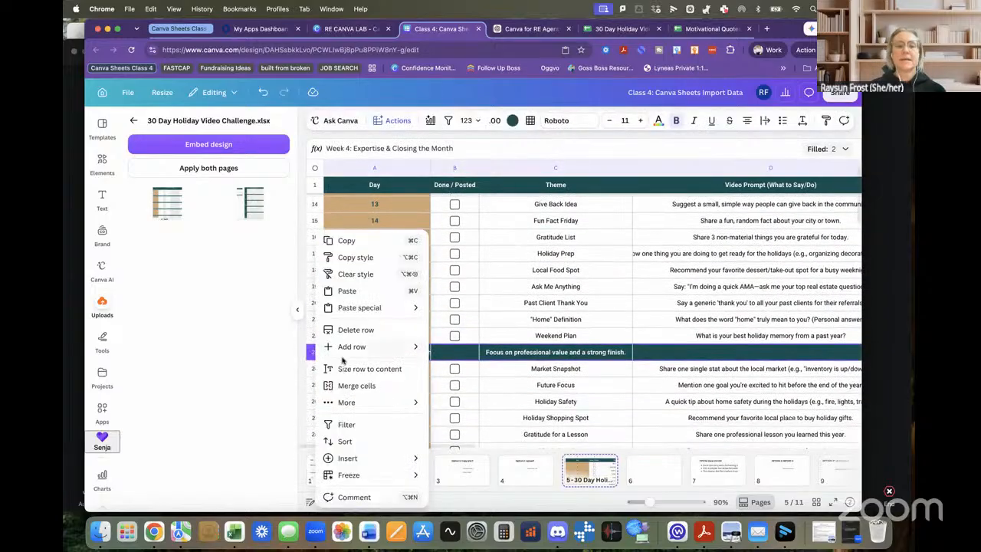
pyautogui.click(357, 330)
pyautogui.scroll(5, 405, 350)
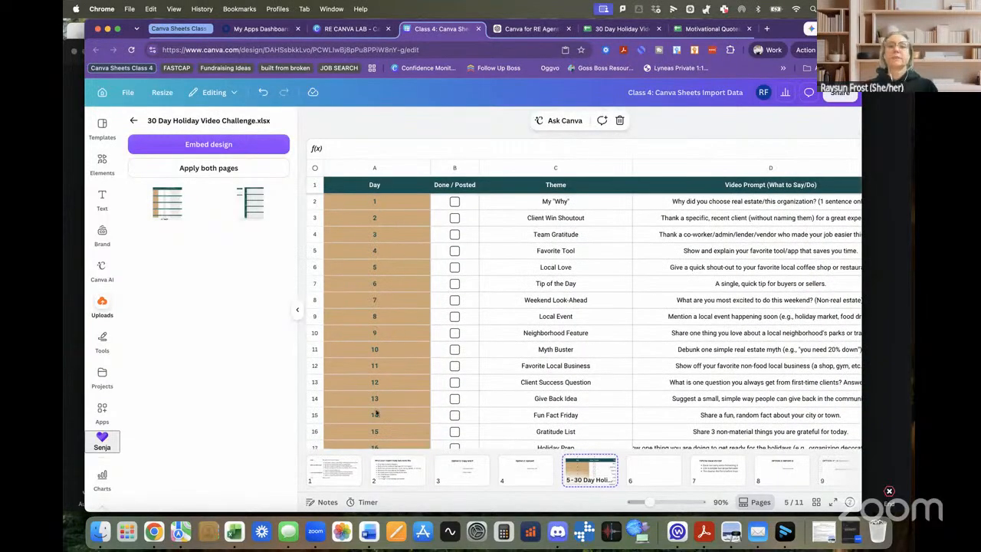
pyautogui.scroll(-10, 387, 307)
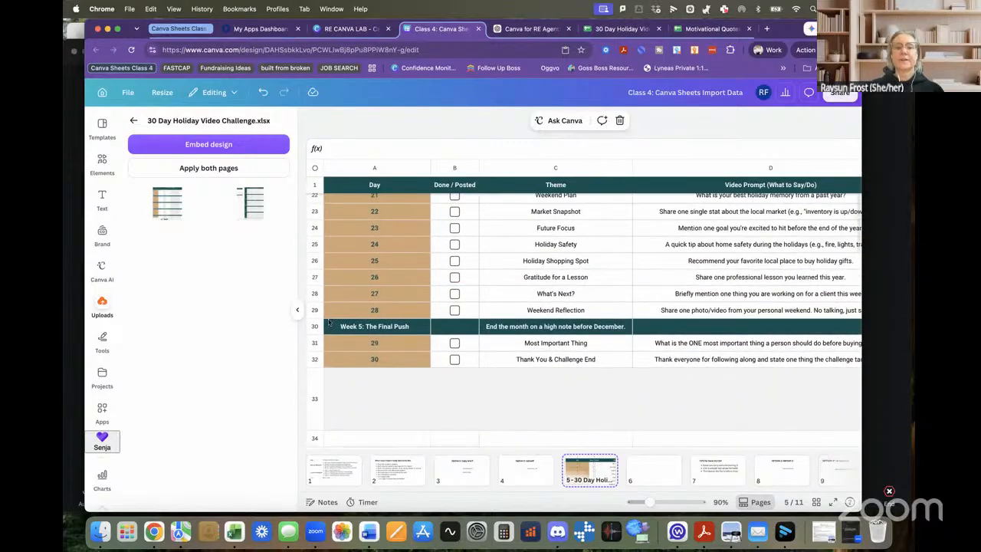
pyautogui.rightClick(314, 327)
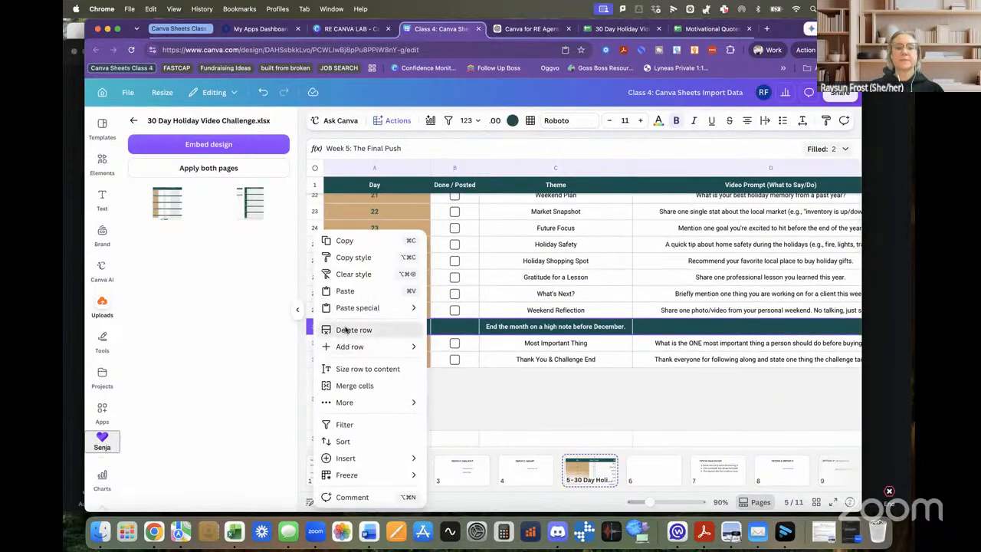
pyautogui.click(346, 331)
pyautogui.scroll(10, 375, 359)
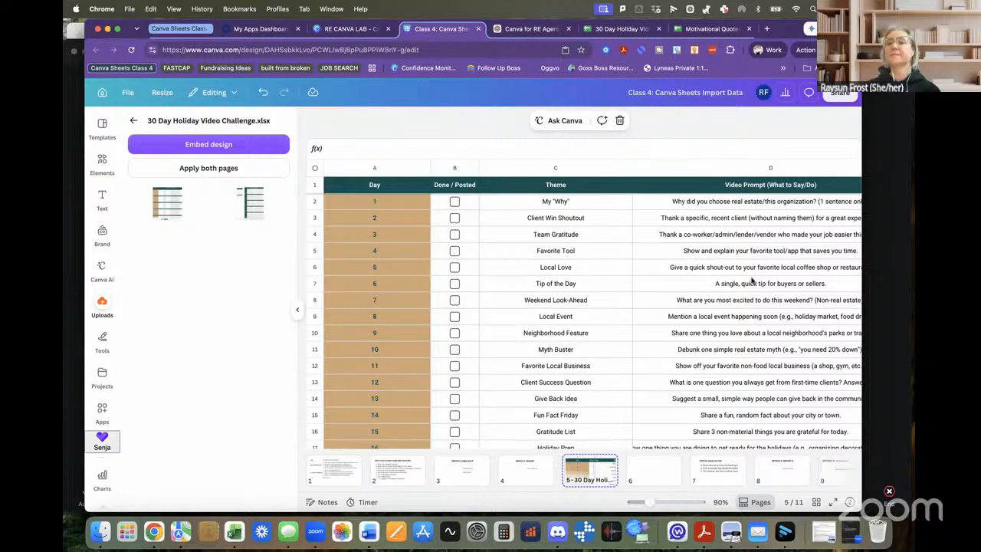
# Step: Check the column options available for the Done / Posted column and look across the cleaned challenge list
pyautogui.click(455, 167)
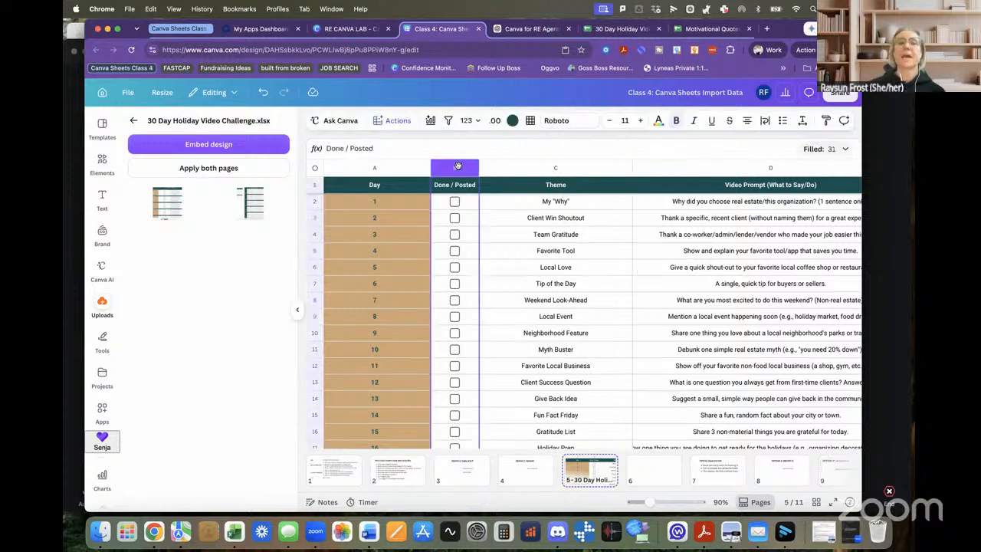
pyautogui.rightClick(456, 167)
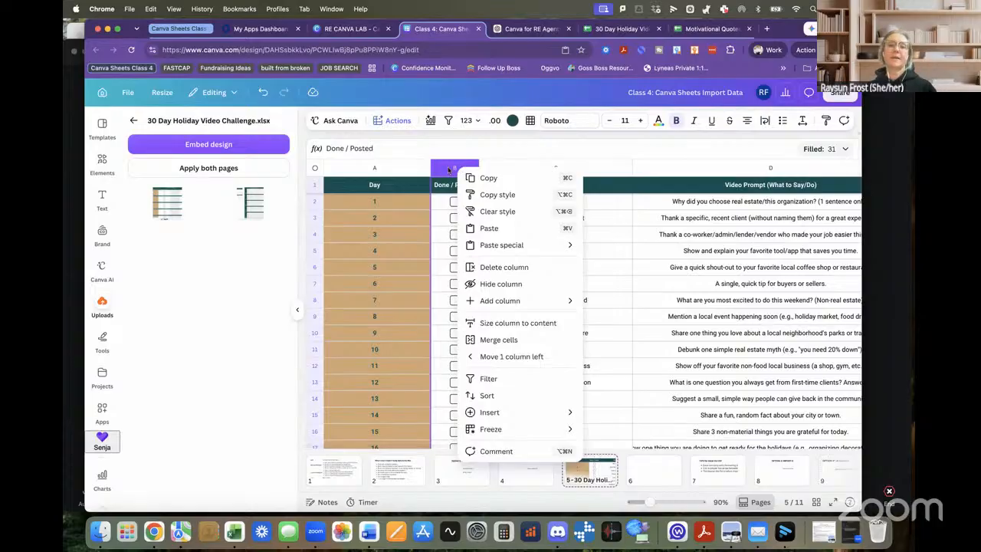
pyautogui.click(526, 150)
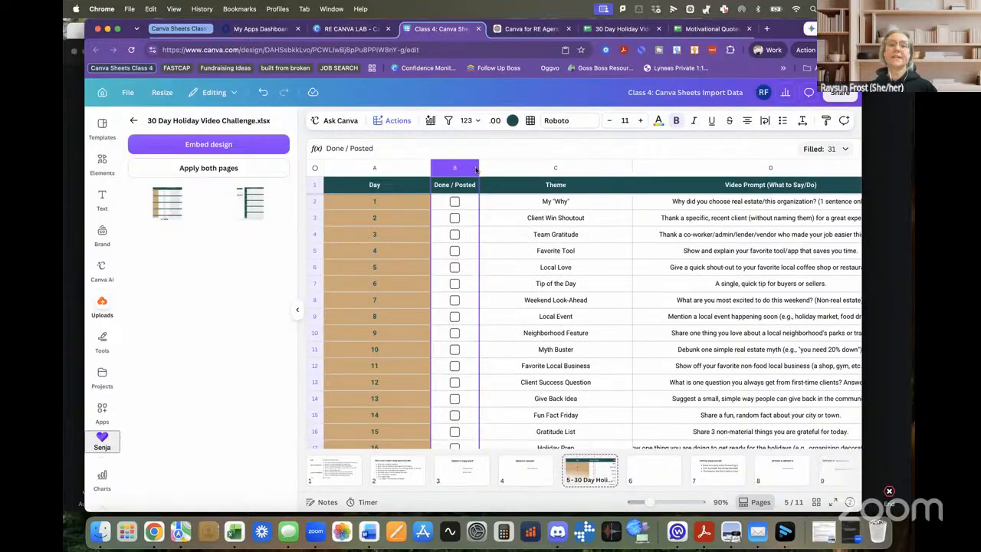
pyautogui.click(524, 401)
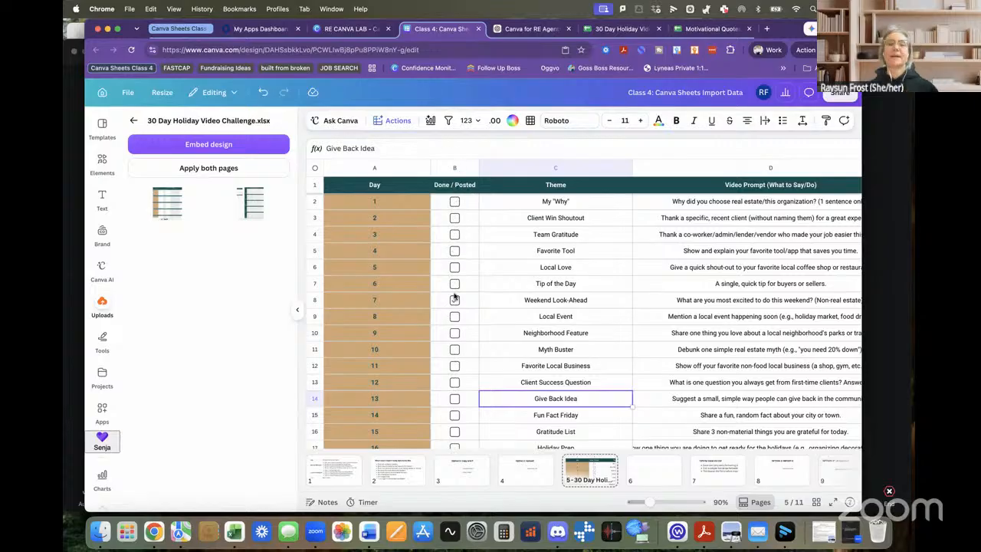
pyautogui.hscroll(1, 460, 329)
pyautogui.hscroll(-2, 460, 329)
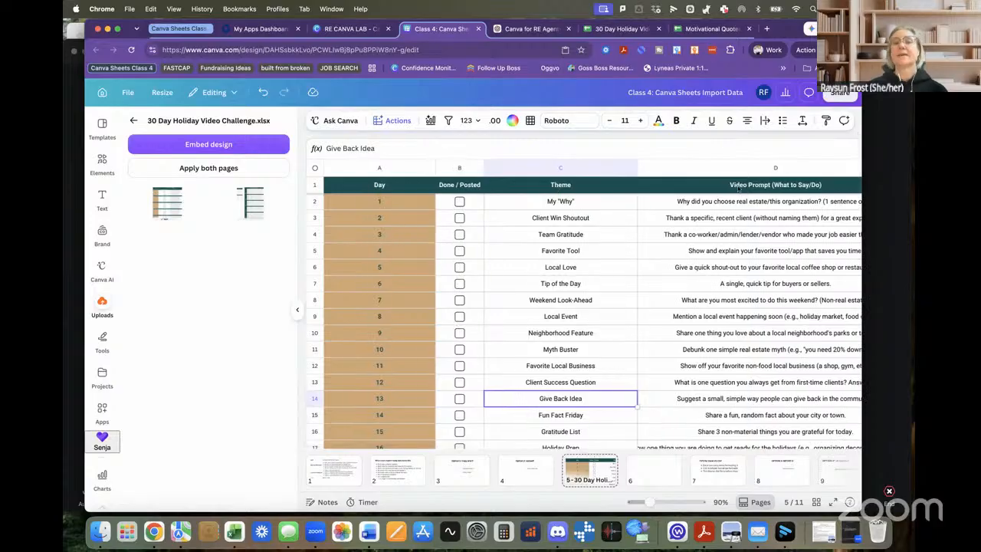
pyautogui.hscroll(5, 586, 301)
pyautogui.hscroll(-5, 586, 301)
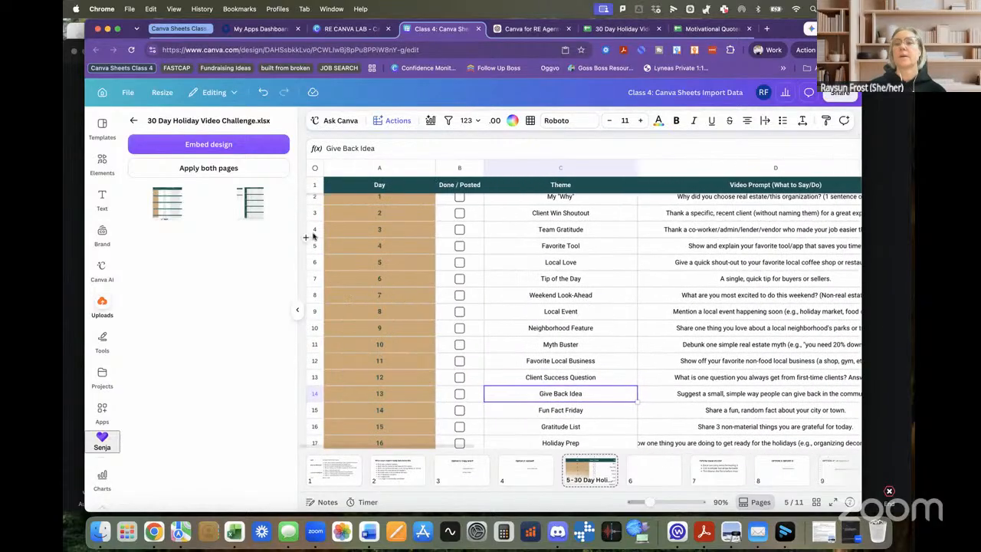
# Step: Go to the "Option 2: Upload!" page and reopen the uploaded 30 Day Holiday Video Challenge.xlsx to show its individual pages
pyautogui.click(528, 469)
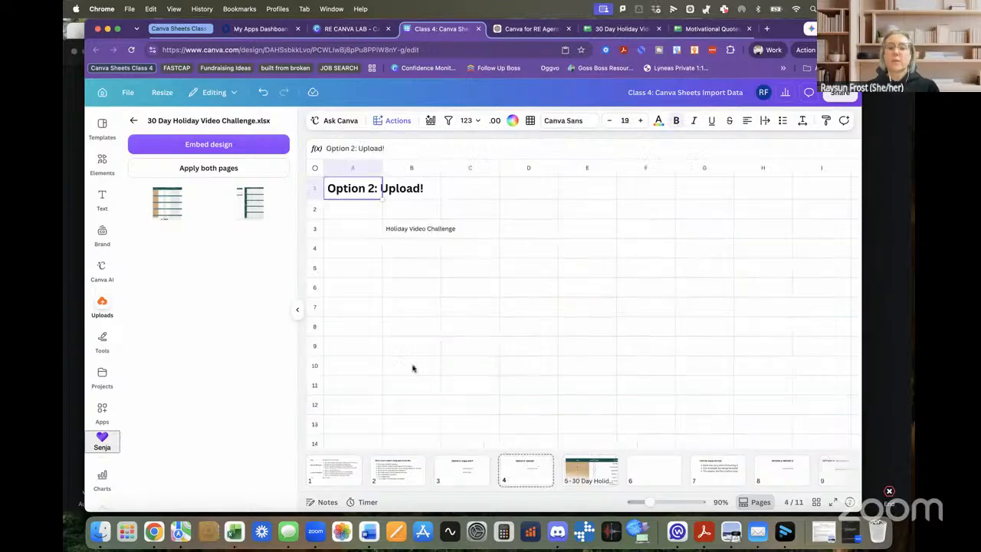
pyautogui.click(133, 120)
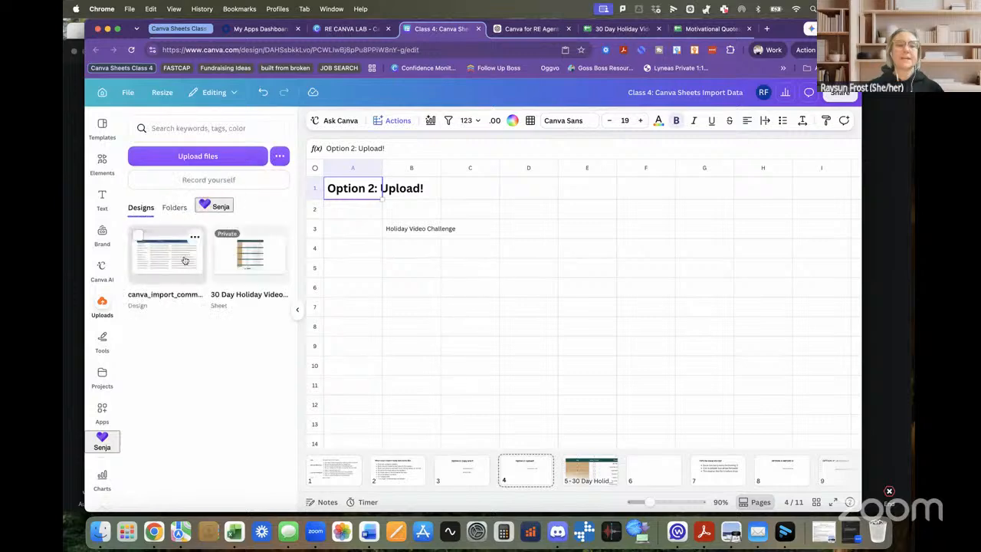
pyautogui.click(220, 236)
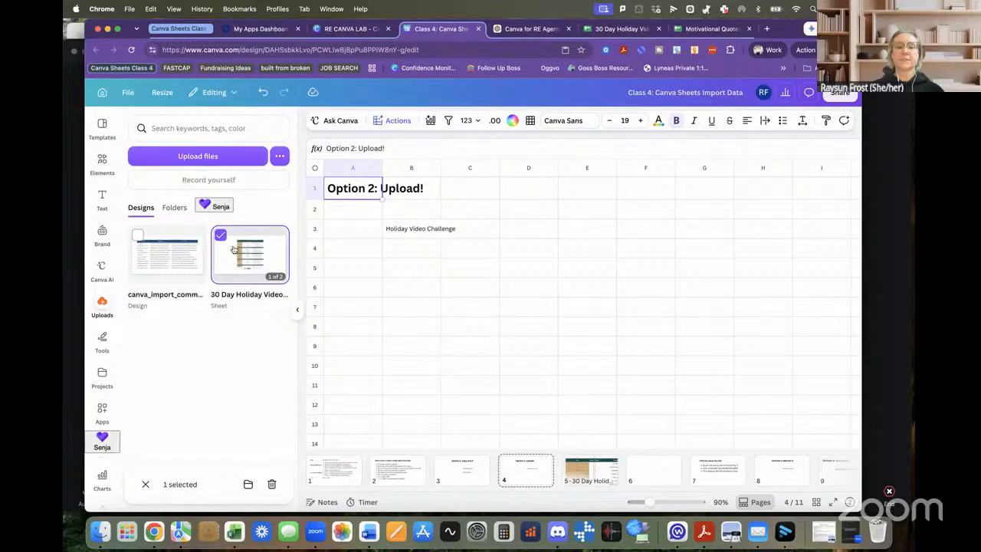
pyautogui.click(244, 259)
pyautogui.click(245, 257)
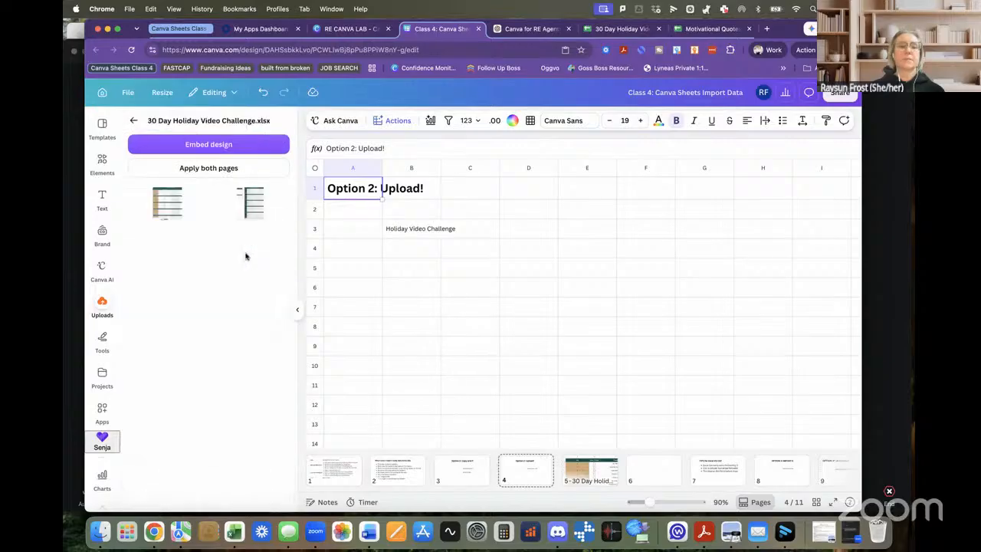
# Step: Examine the replace and add-page choices for applying both pages or a single page of the challenge file, dismissing each prompt
pyautogui.click(204, 168)
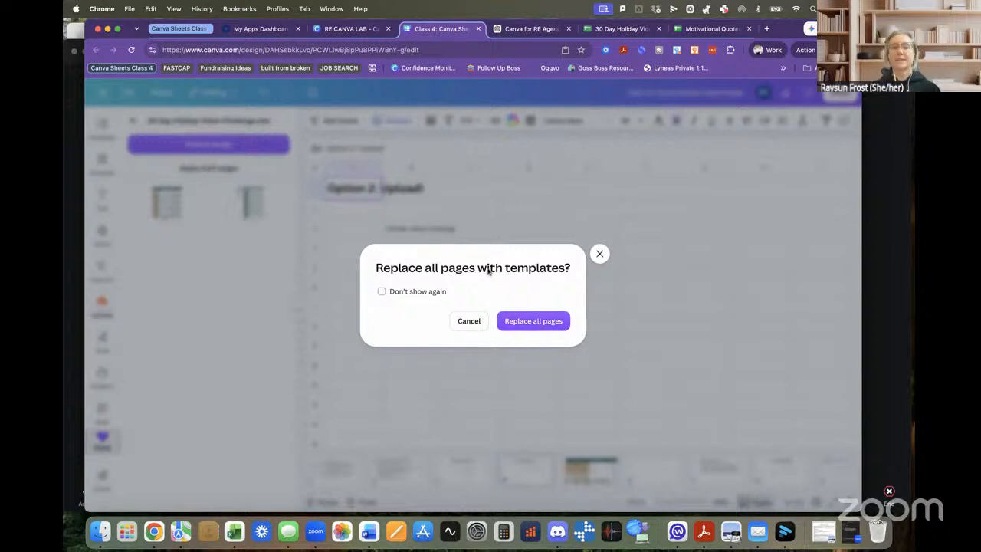
pyautogui.click(600, 254)
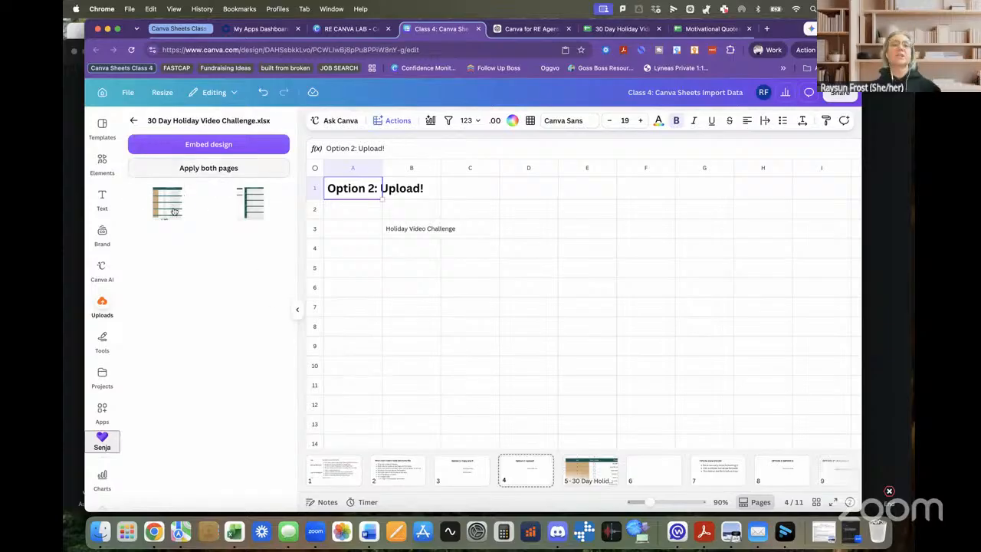
pyautogui.click(247, 210)
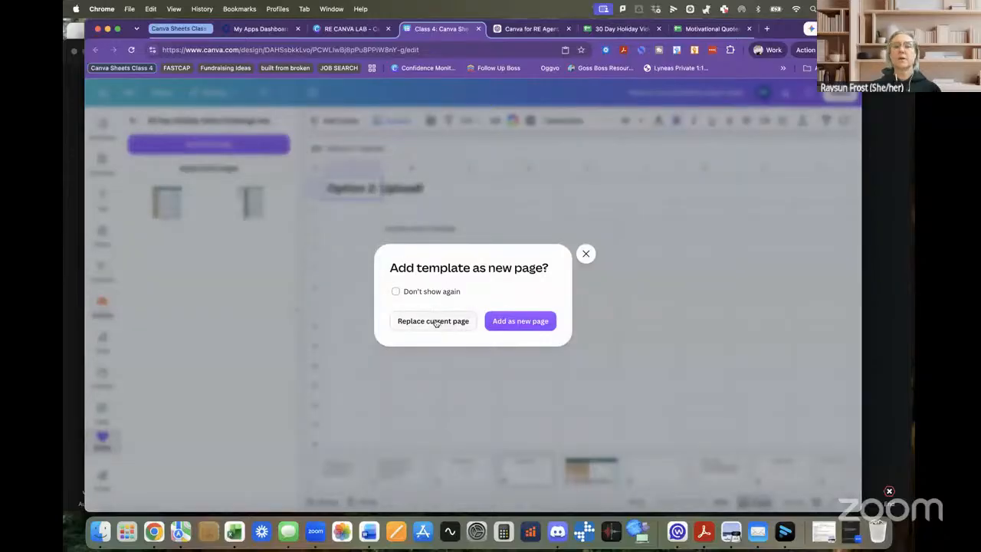
pyautogui.click(586, 254)
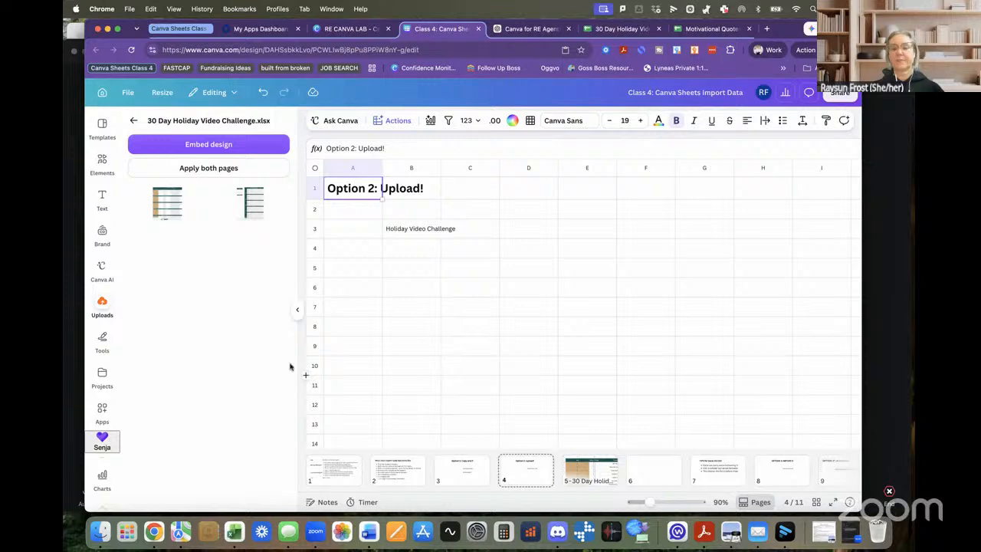
pyautogui.click(204, 171)
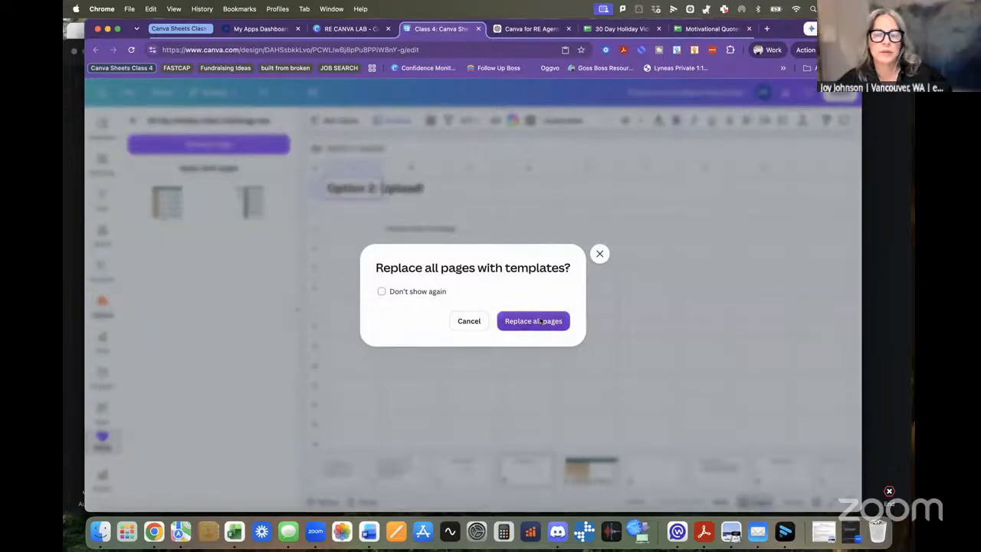
pyautogui.click(600, 254)
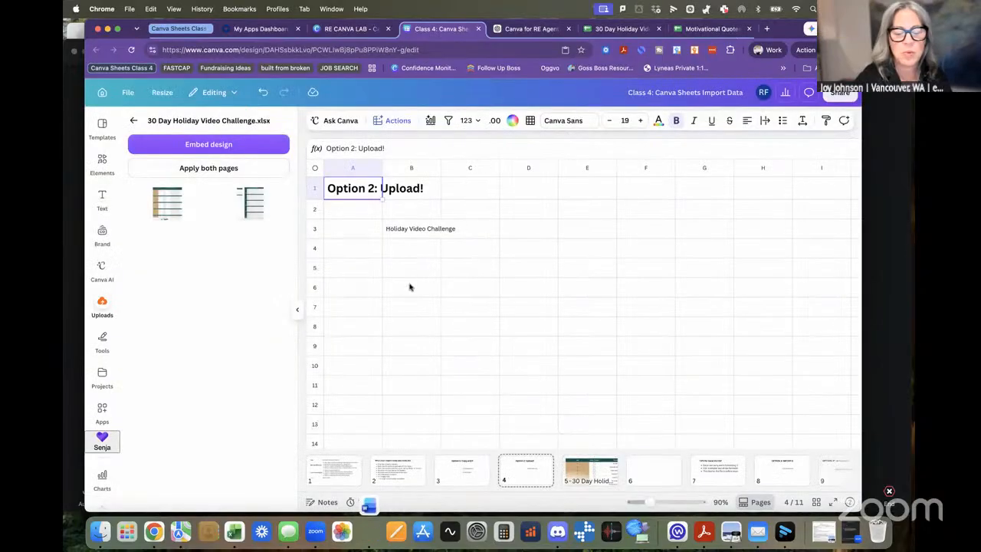
pyautogui.click(168, 204)
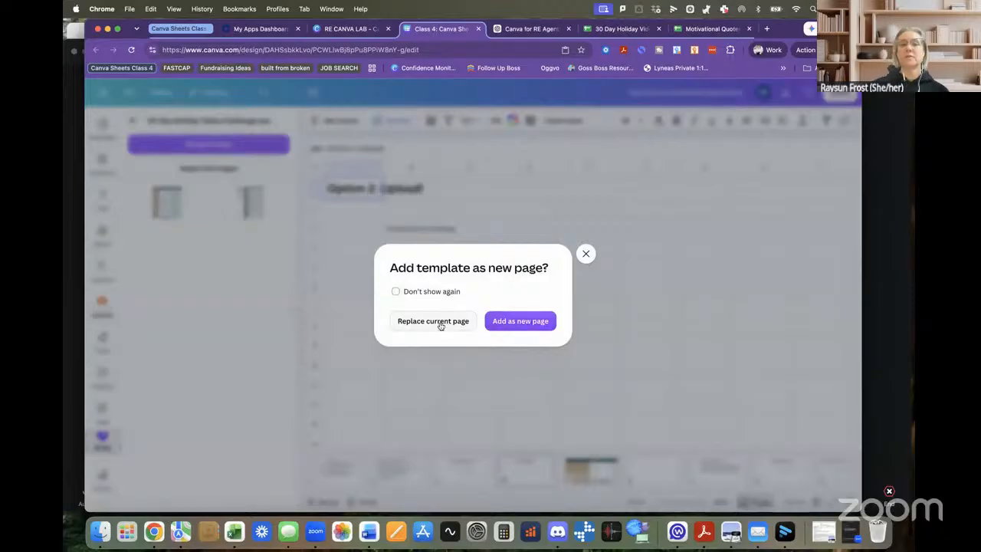
pyautogui.click(587, 254)
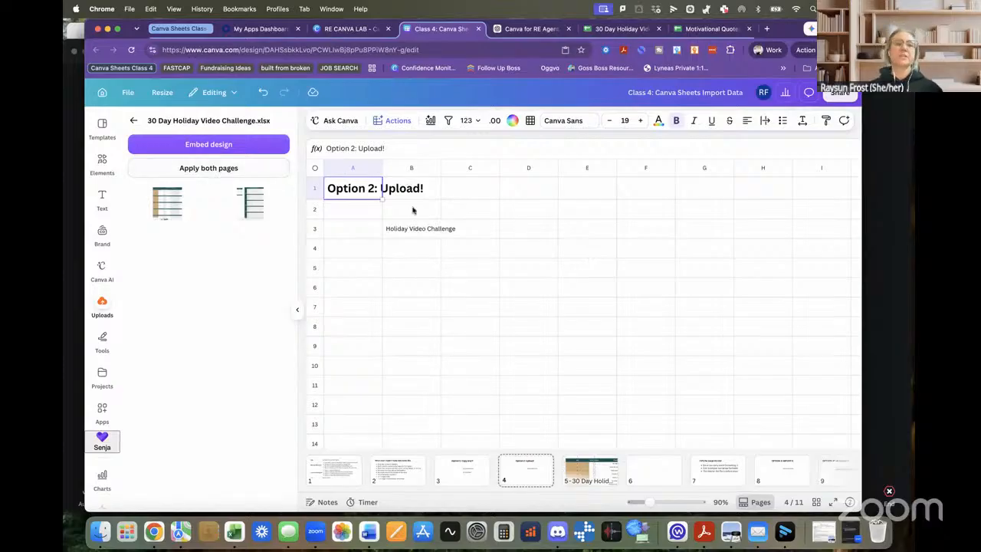
# Step: Embed the 30 Day Holiday Video Challenge.xlsx design in cell B4, below the Holiday Video Challenge label, and return to the uploads list
pyautogui.click(404, 249)
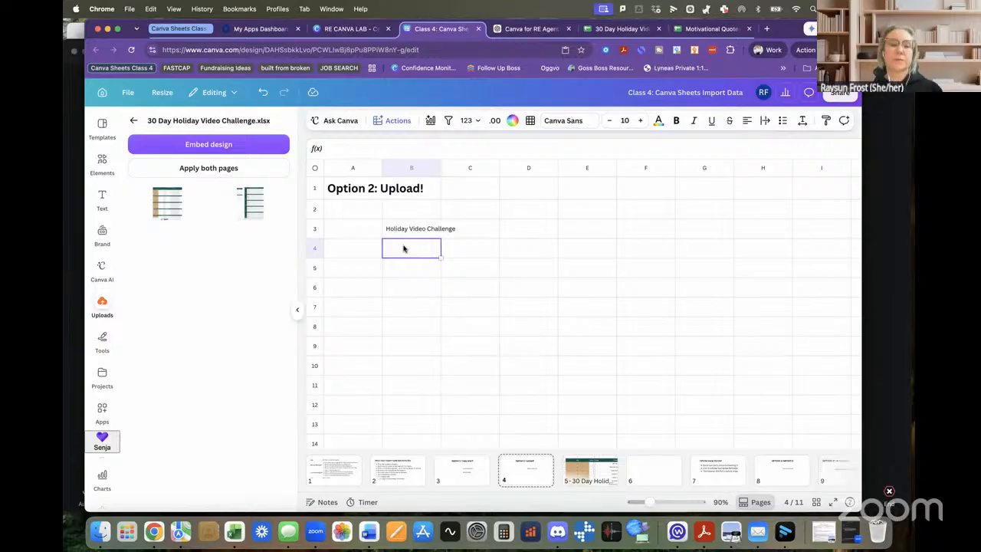
pyautogui.click(206, 145)
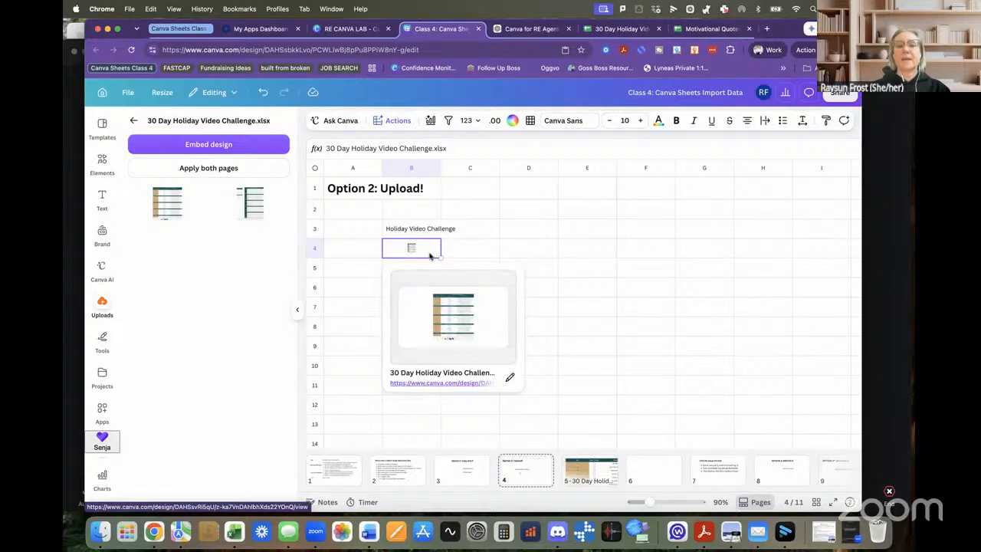
pyautogui.click(134, 121)
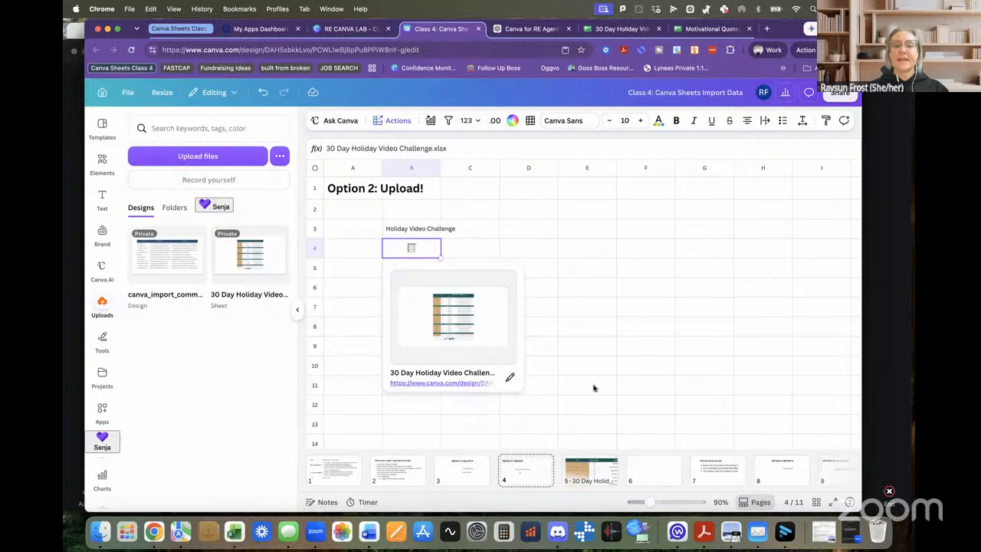
# Step: Add a blank page directly after the "OPTION 3: IMPORT DATA VIA GOOGLE SHEETS" page
pyautogui.click(525, 480)
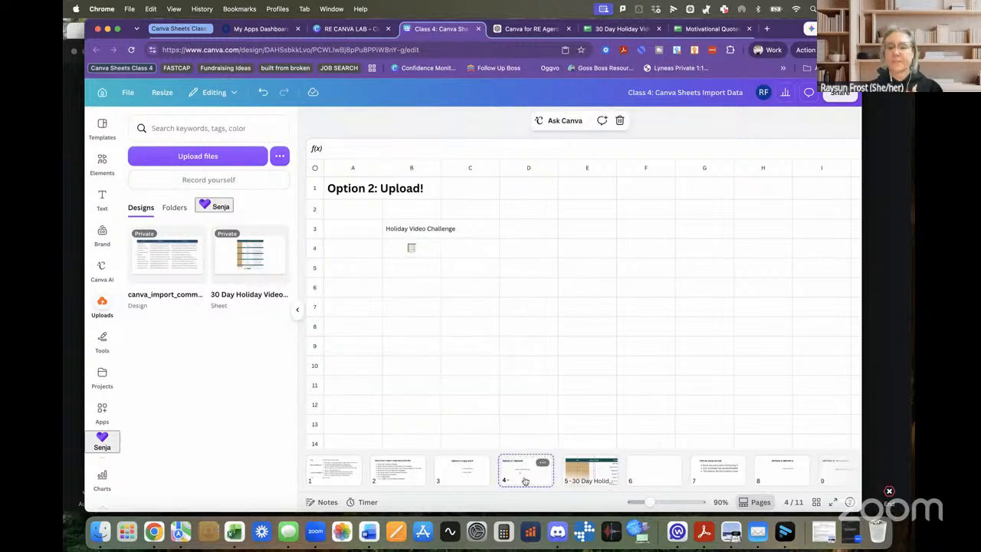
pyautogui.click(720, 475)
pyautogui.click(776, 473)
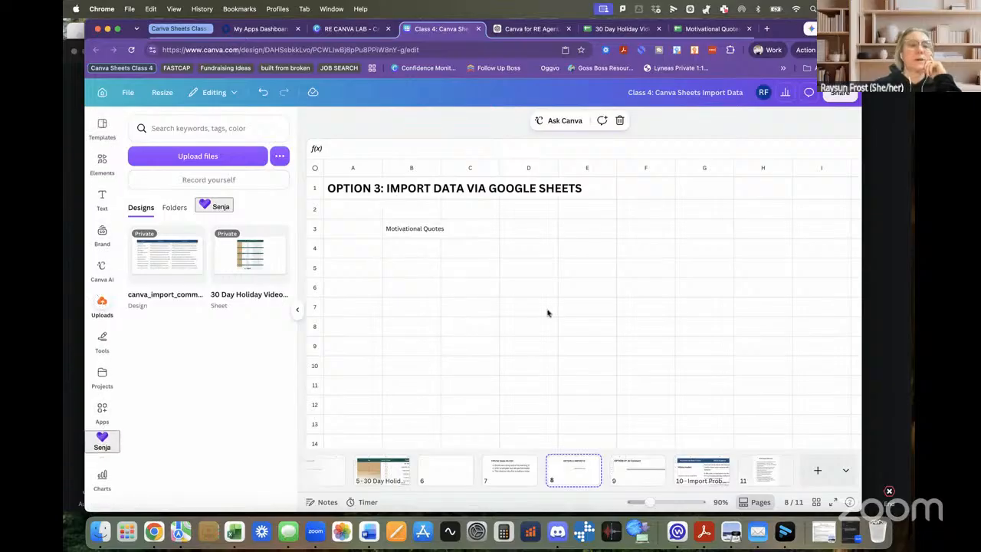
pyautogui.click(591, 463)
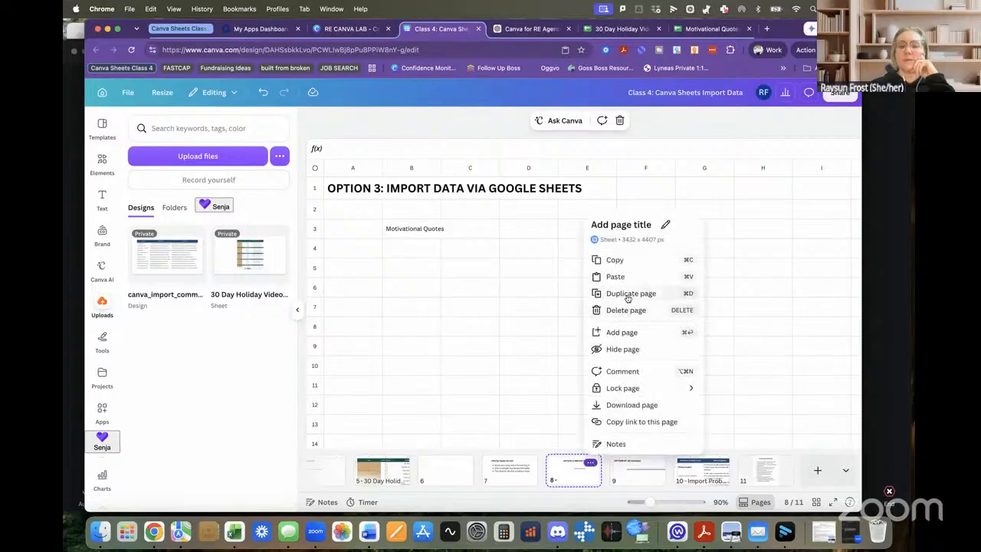
pyautogui.click(623, 331)
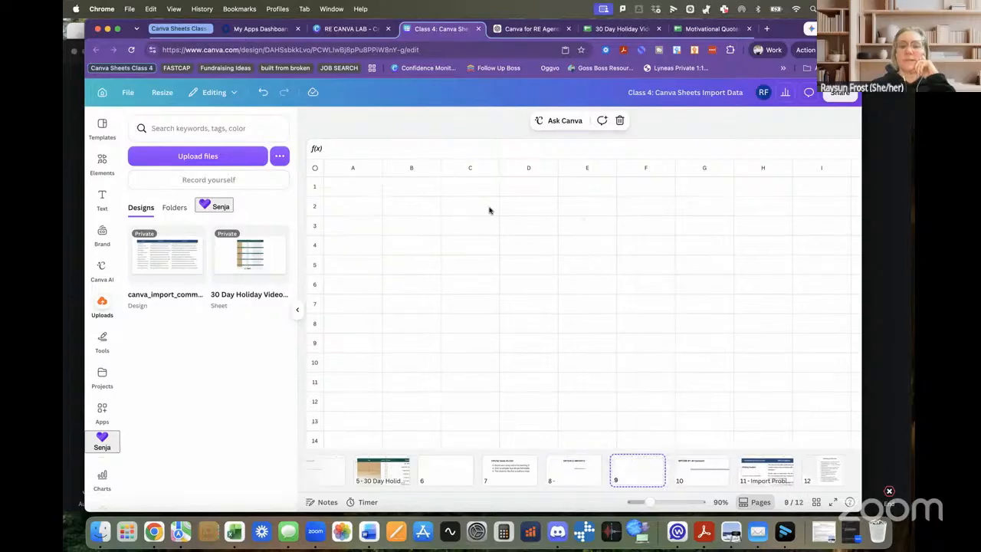
# Step: Start the Import data action for cell A1 of the new blank page
pyautogui.click(362, 187)
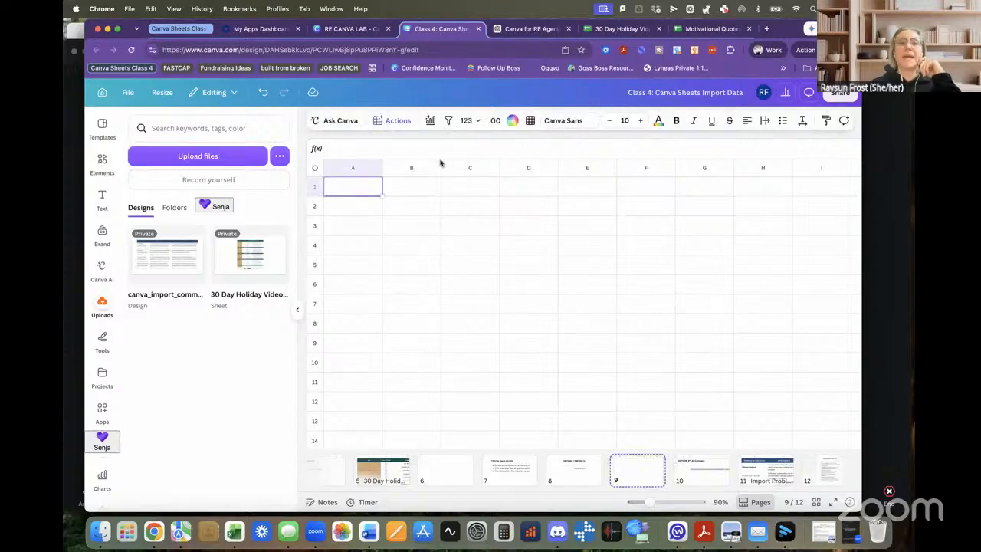
pyautogui.click(383, 120)
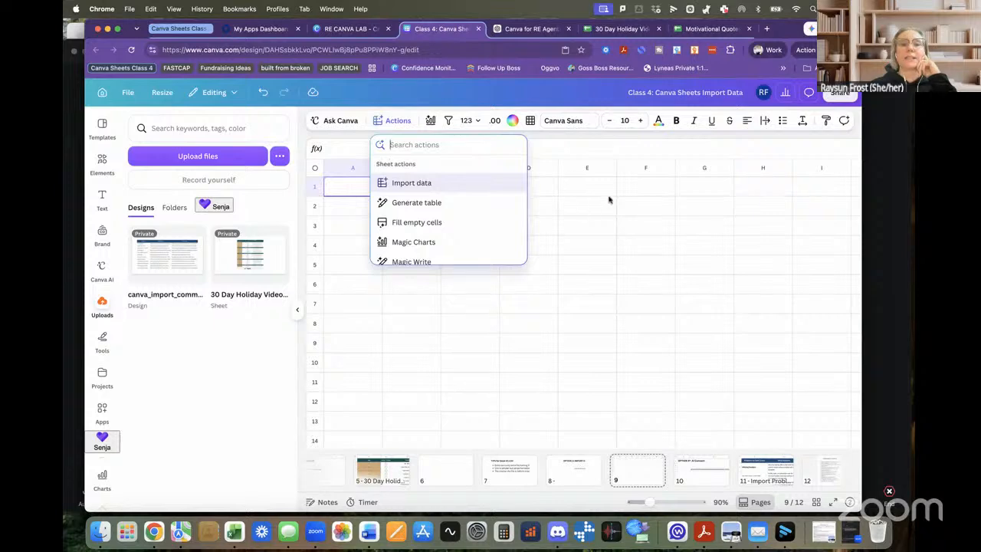
pyautogui.click(404, 181)
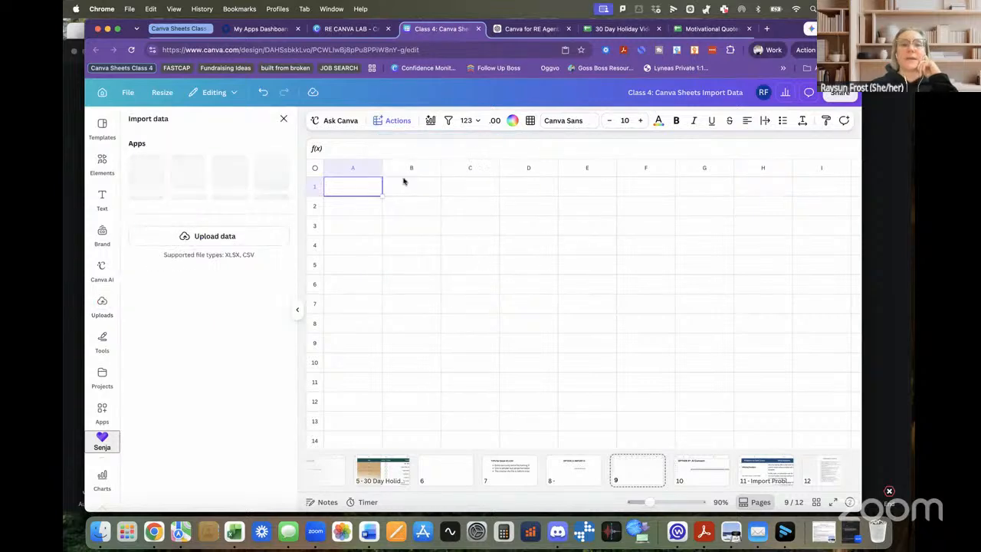
# Step: Look through the full list of data import apps and the file selection for uploading XLSX or CSV data
pyautogui.click(278, 144)
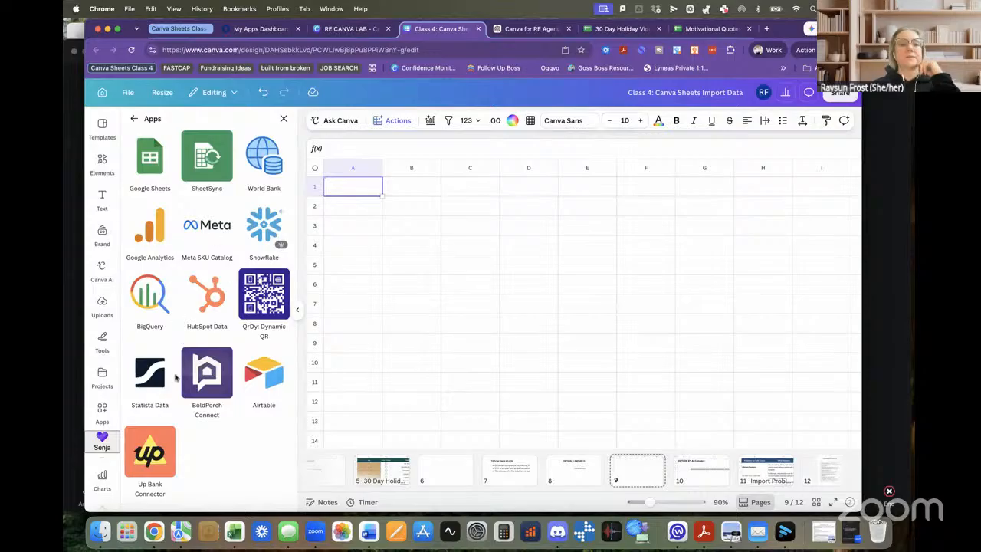
pyautogui.click(135, 121)
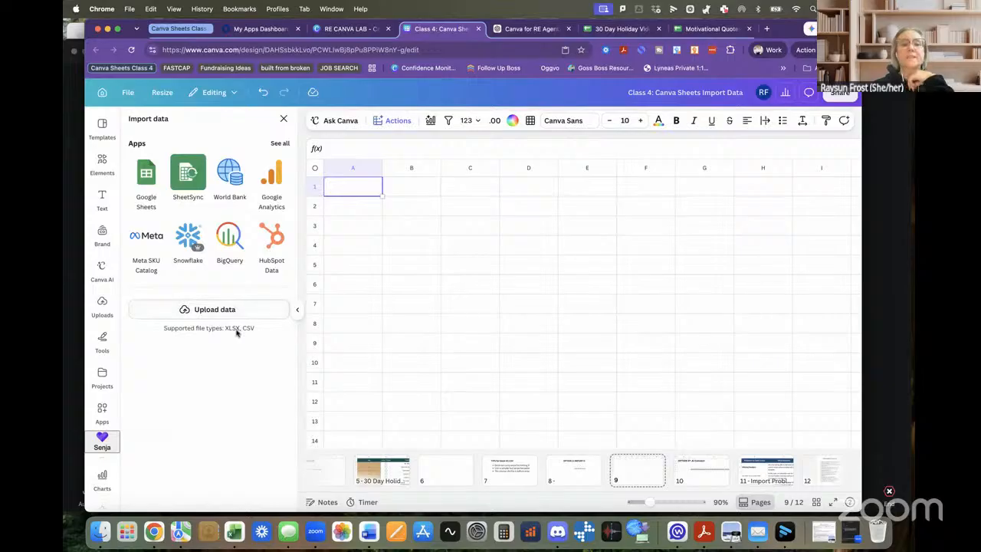
pyautogui.click(215, 310)
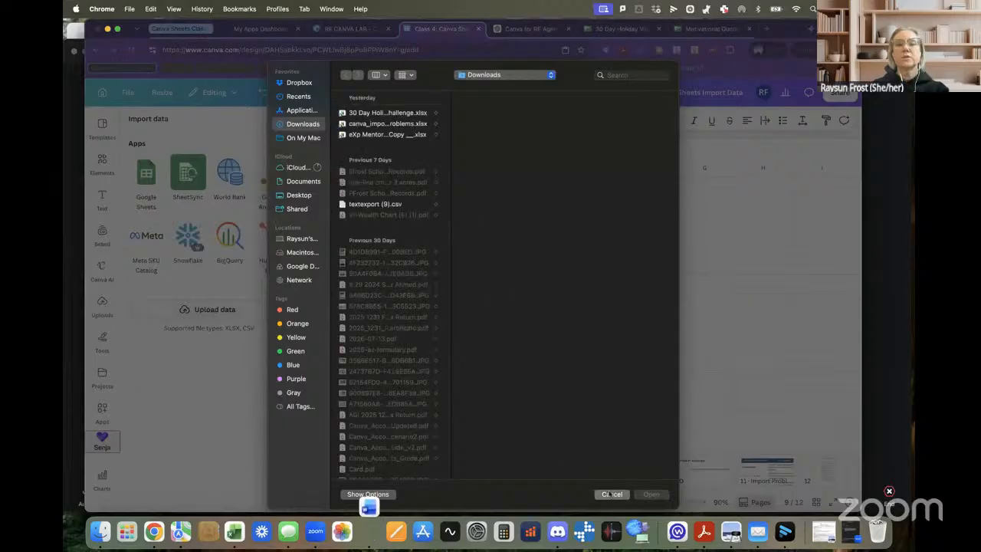
pyautogui.click(612, 495)
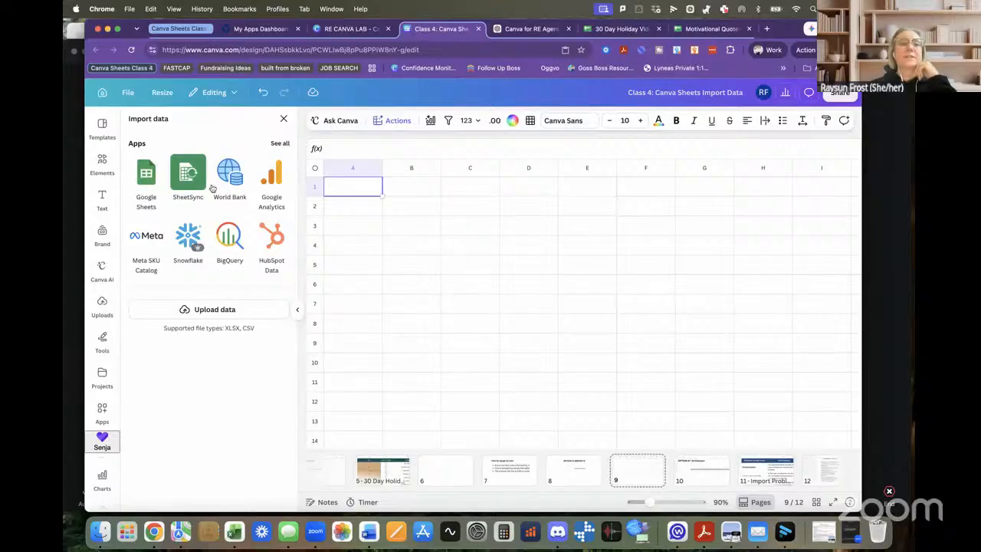
# Step: Connect the Google Sheets import app to the existing Google account and grant Canva Charts all requested Drive access
pyautogui.click(143, 175)
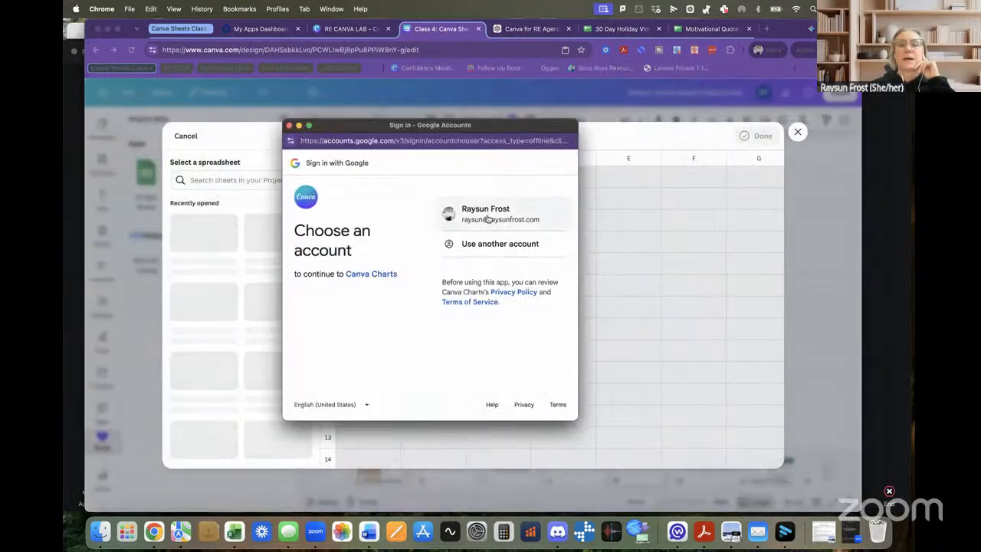
pyautogui.click(487, 220)
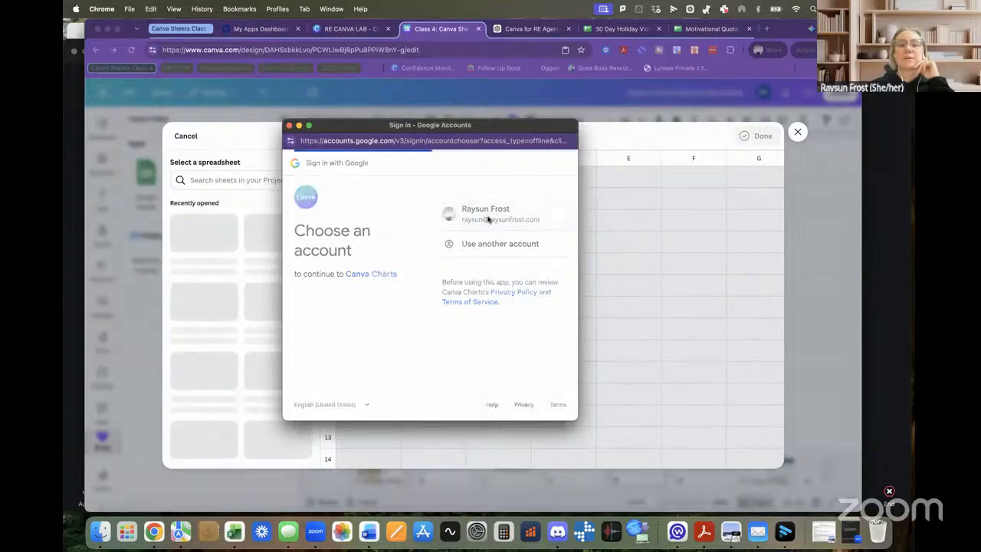
pyautogui.scroll(-2, 467, 307)
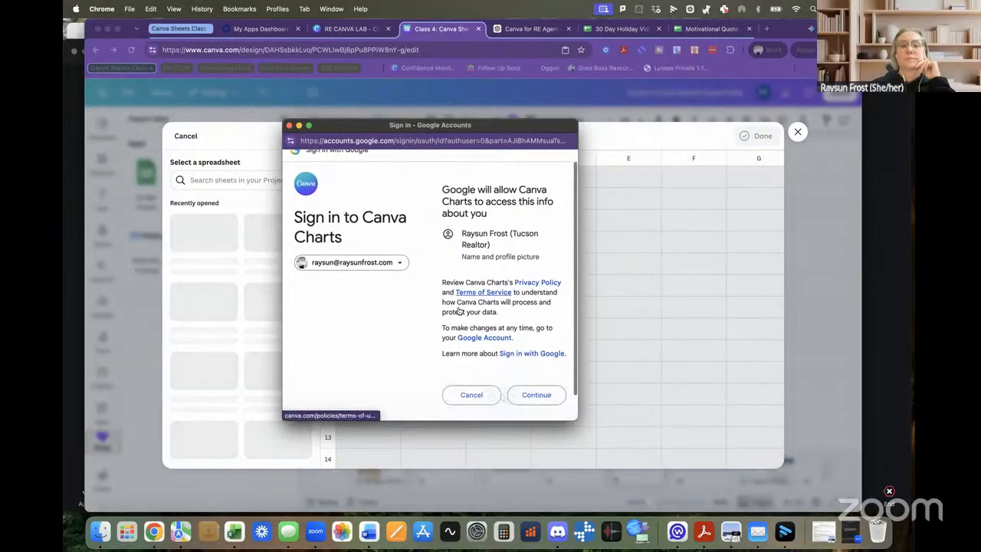
pyautogui.click(536, 366)
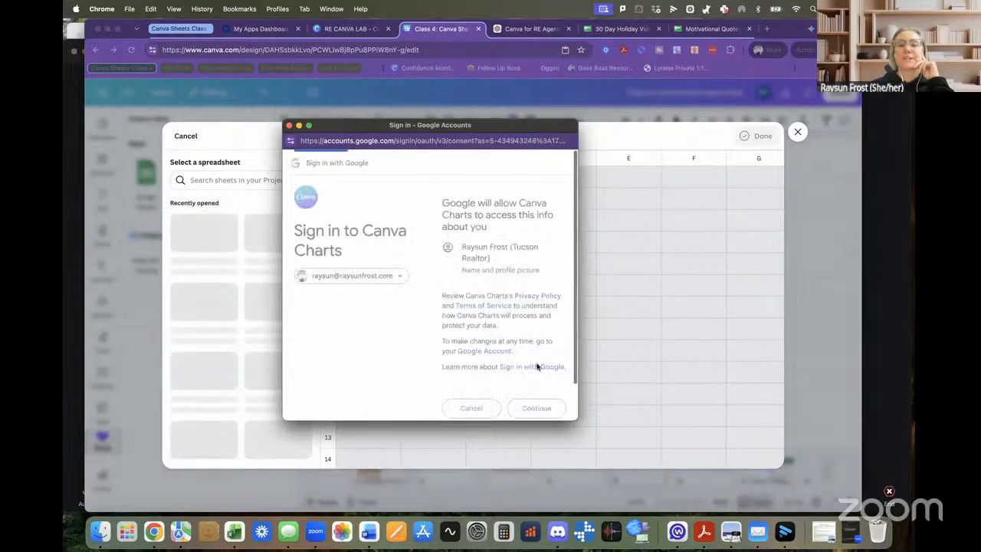
pyautogui.click(448, 239)
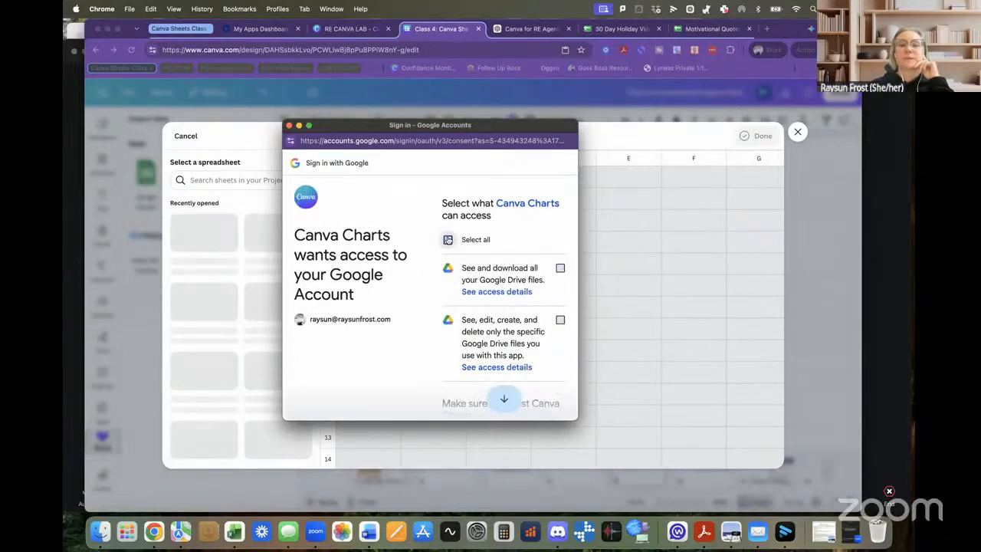
pyautogui.scroll(-5, 417, 347)
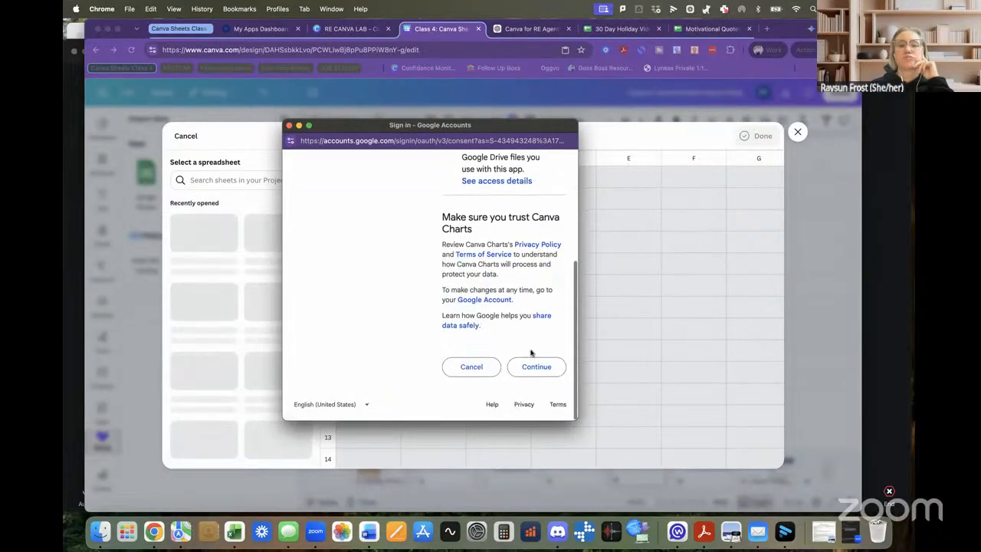
pyautogui.click(540, 367)
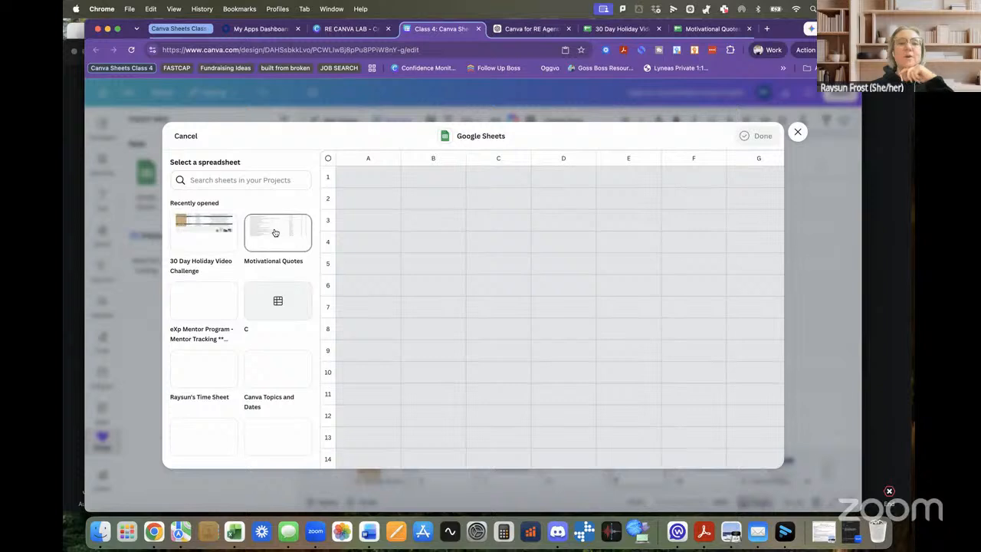
# Step: Search the spreadsheets for "Motivational", clear the search, and look through the recently opened list
pyautogui.scroll(-3, 269, 335)
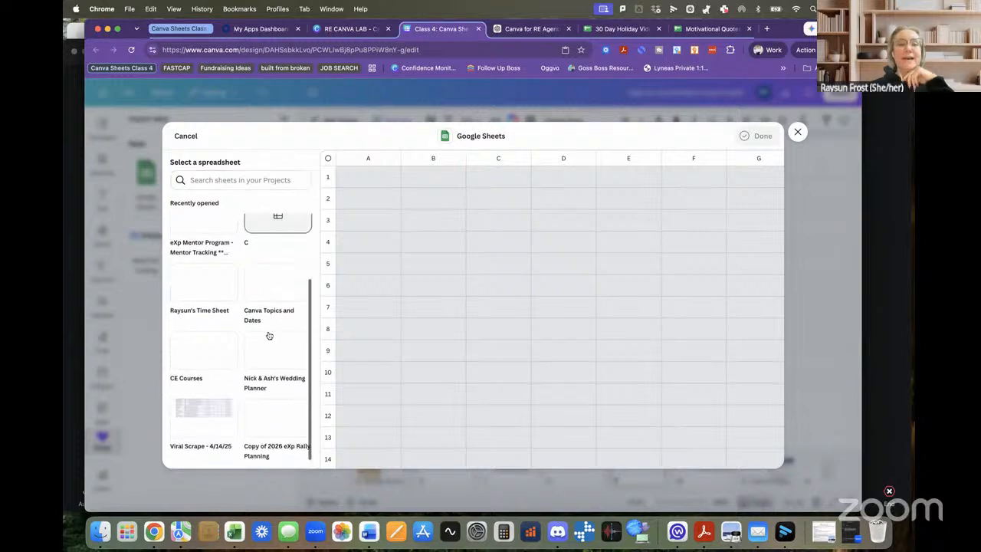
pyautogui.scroll(3, 269, 335)
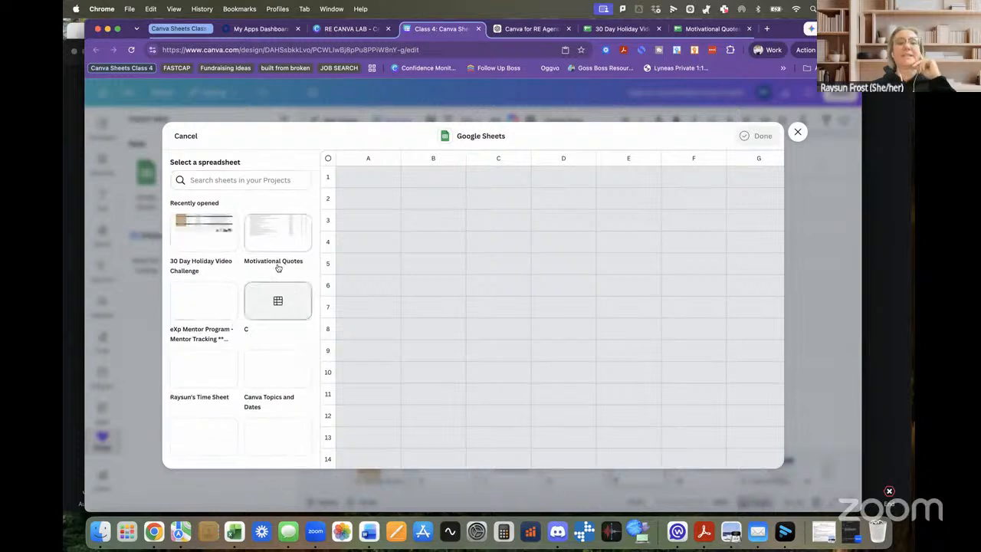
pyautogui.click(200, 179)
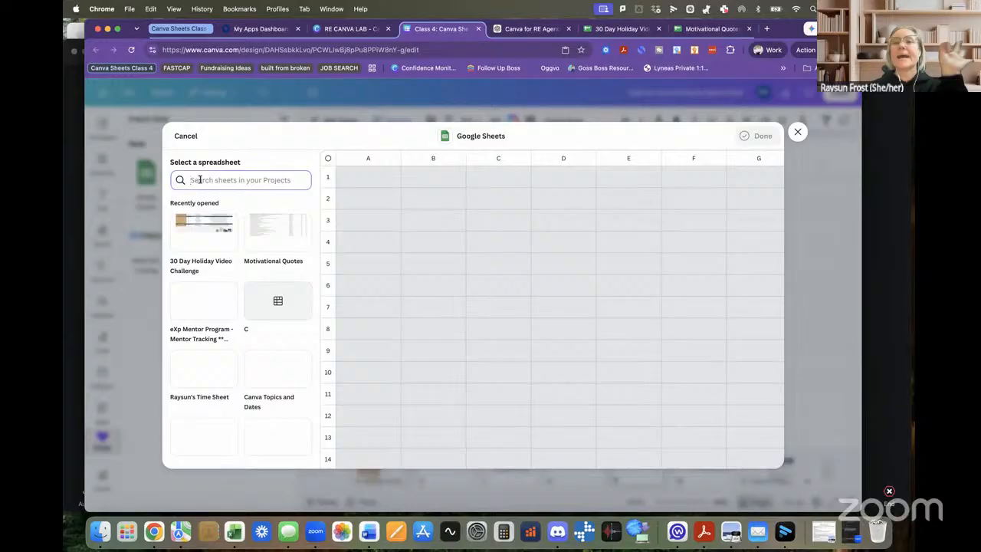
pyautogui.write('Motivational')
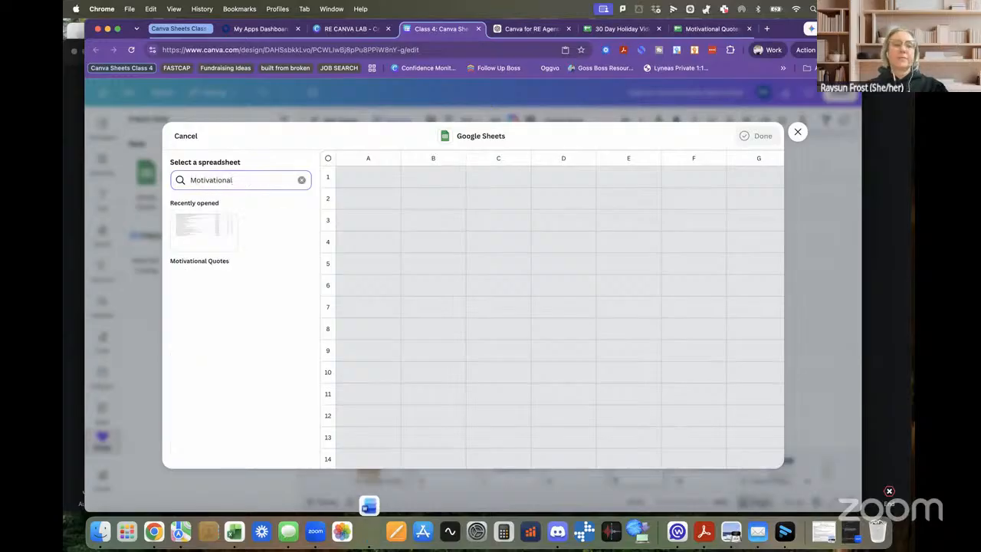
pyautogui.press('BackSpace')
pyautogui.press('BackSpace')
pyautogui.press('BackSpace')
pyautogui.press('BackSpace')
pyautogui.press('BackSpace')
pyautogui.press('BackSpace')
pyautogui.press('BackSpace')
pyautogui.press('BackSpace')
pyautogui.press('BackSpace')
pyautogui.press('BackSpace')
pyautogui.press('BackSpace')
pyautogui.press('BackSpace')
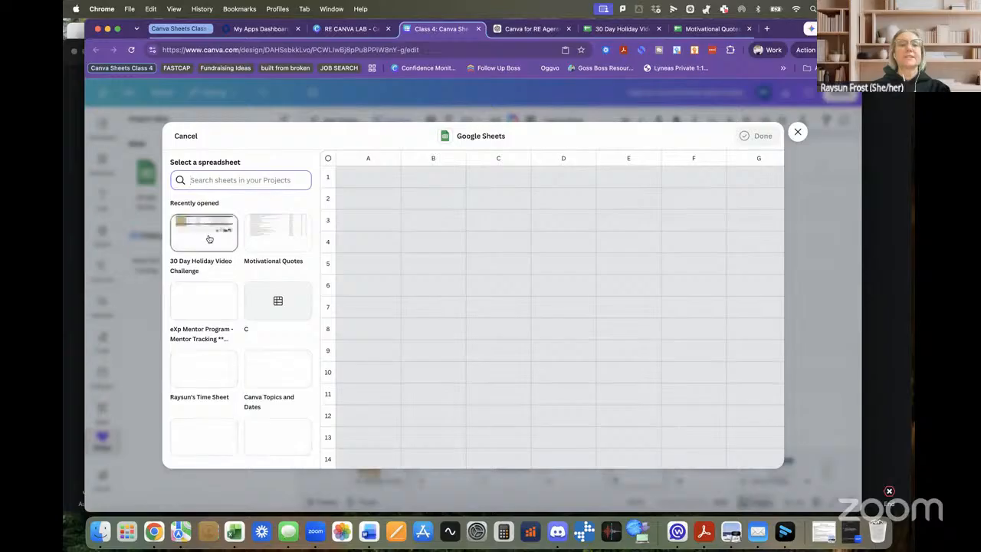
pyautogui.scroll(-2, 266, 350)
pyautogui.scroll(3, 265, 350)
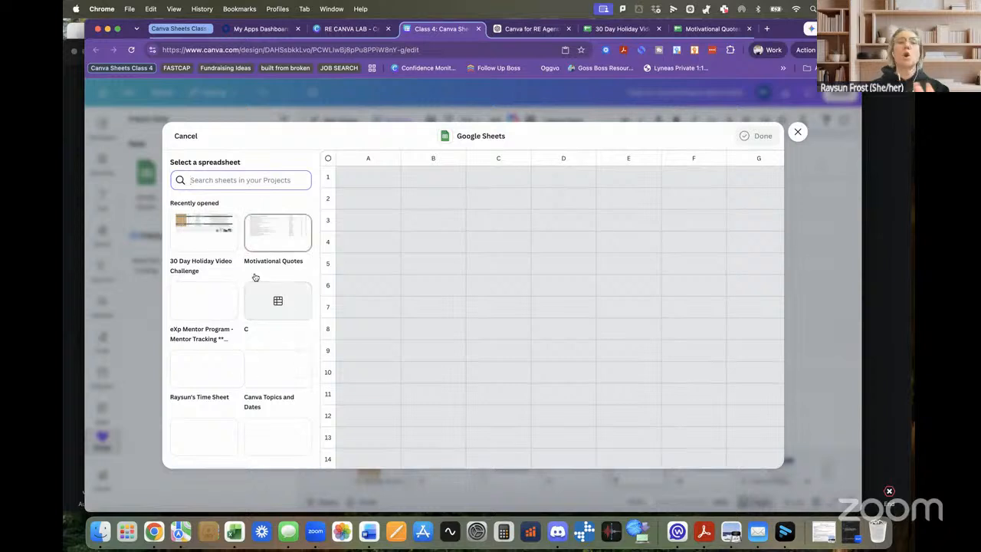
# Step: Choose Sheet1 of the Motivational Quotes spreadsheet as the data to import and preview its rows
pyautogui.click(284, 237)
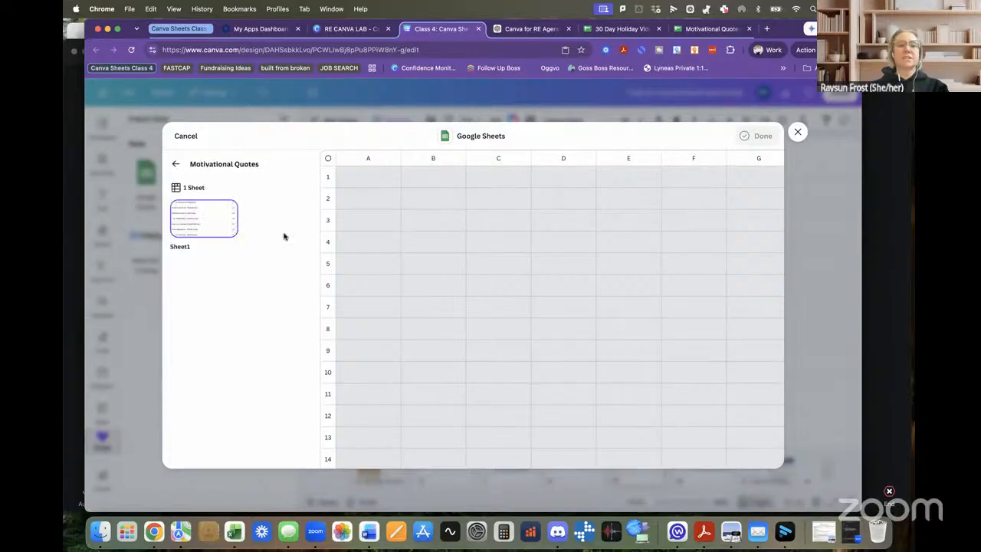
pyautogui.click(198, 220)
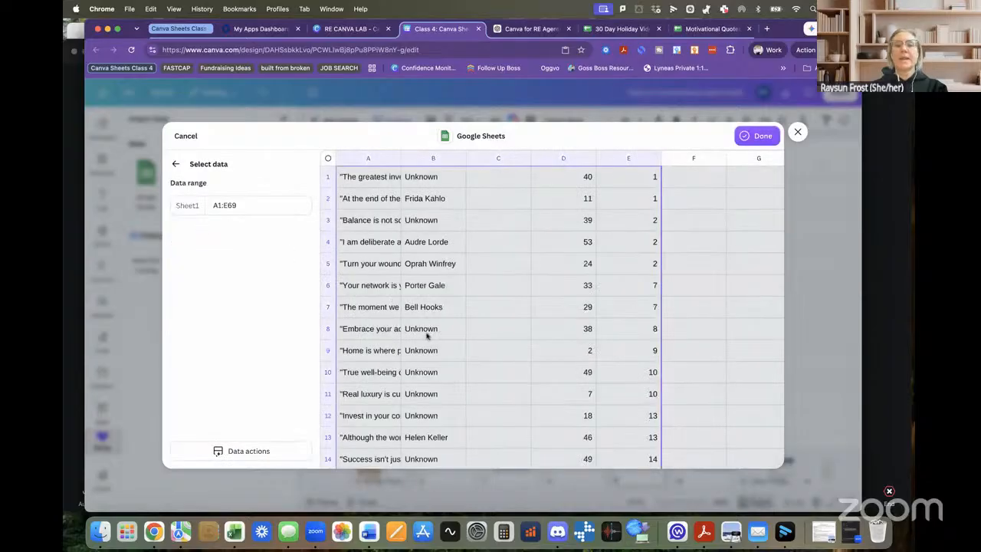
pyautogui.scroll(-15, 427, 336)
pyautogui.scroll(15, 427, 336)
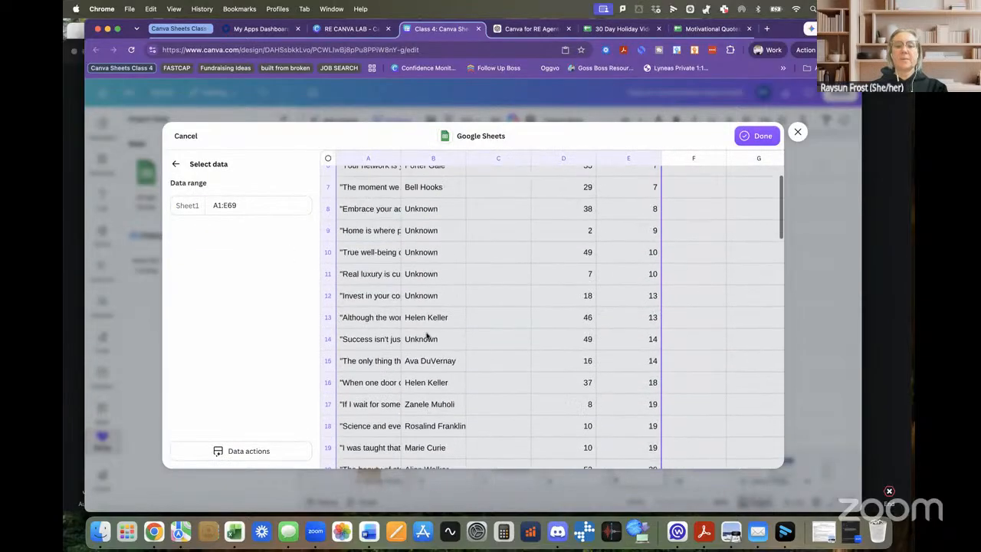
# Step: Look at the data actions that can be added to the import and return to the data range selection
pyautogui.click(253, 451)
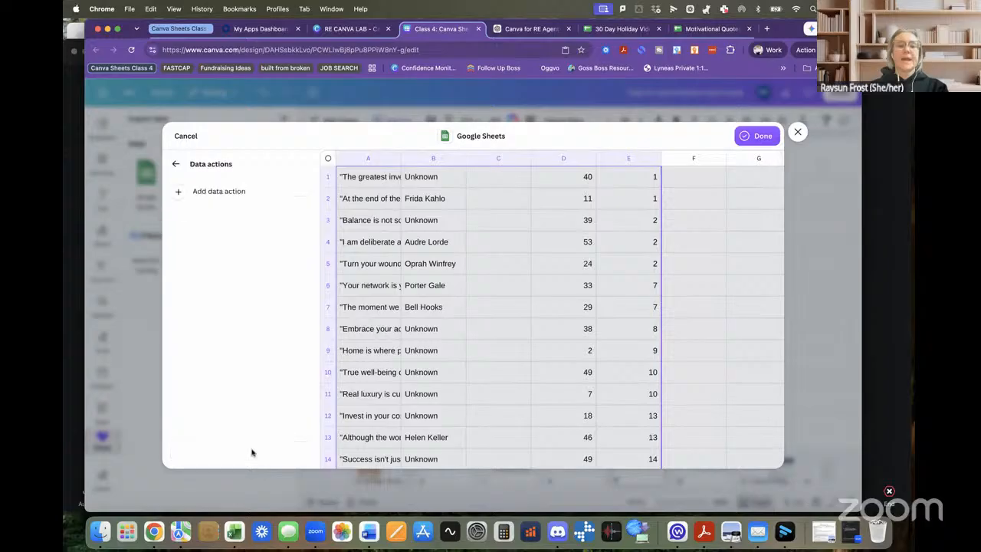
pyautogui.click(177, 193)
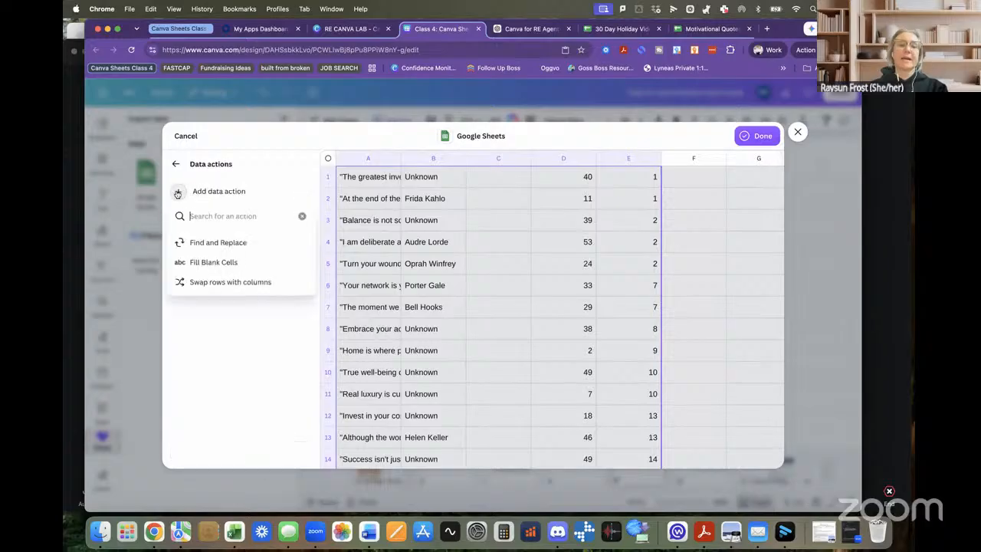
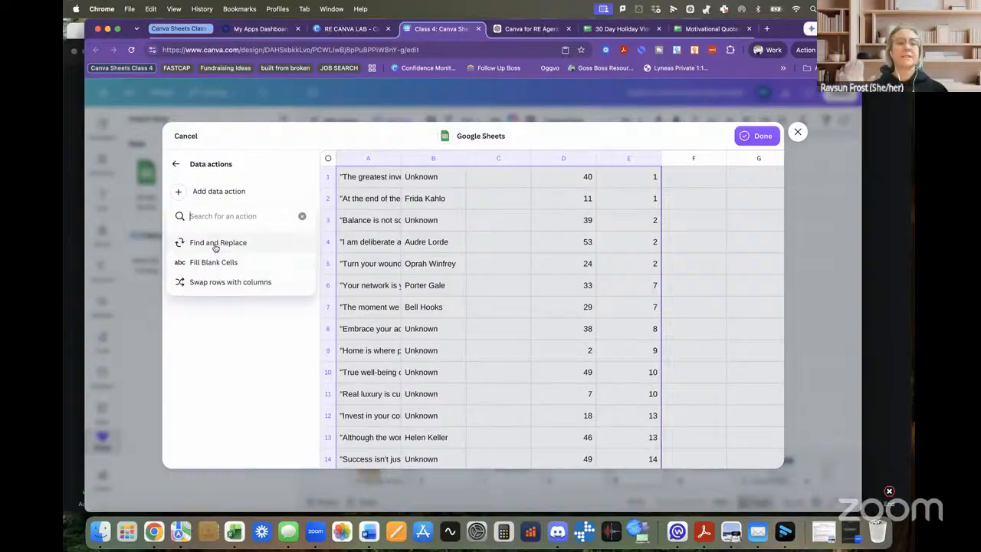
pyautogui.click(176, 166)
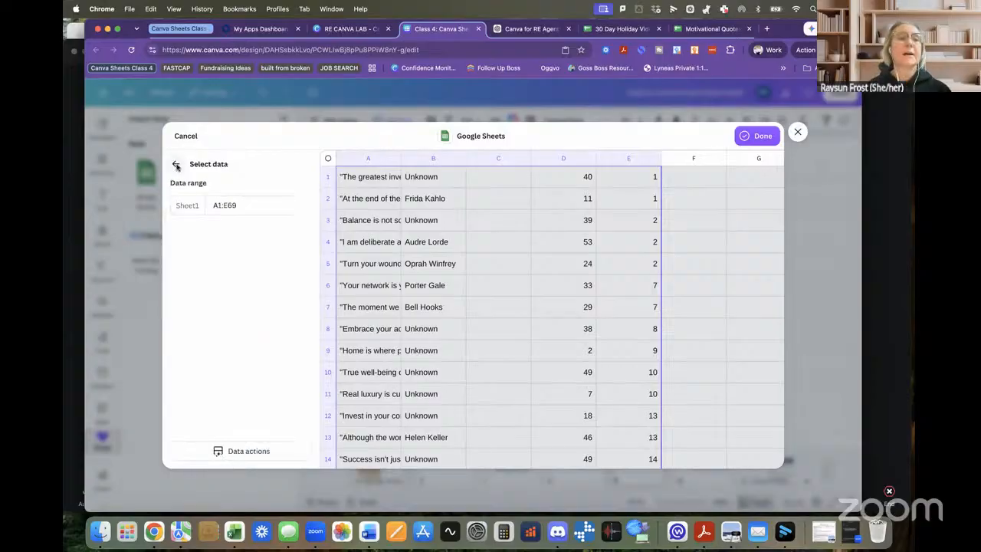
# Step: Check the last rows of the quotes preview and set the import's data range to A1:E53
pyautogui.click(237, 207)
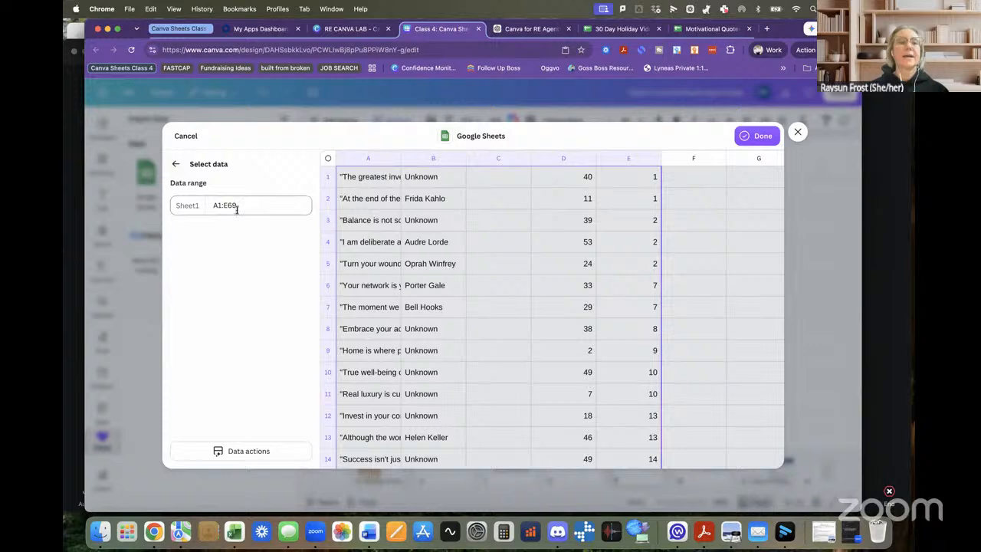
pyautogui.scroll(-8, 406, 341)
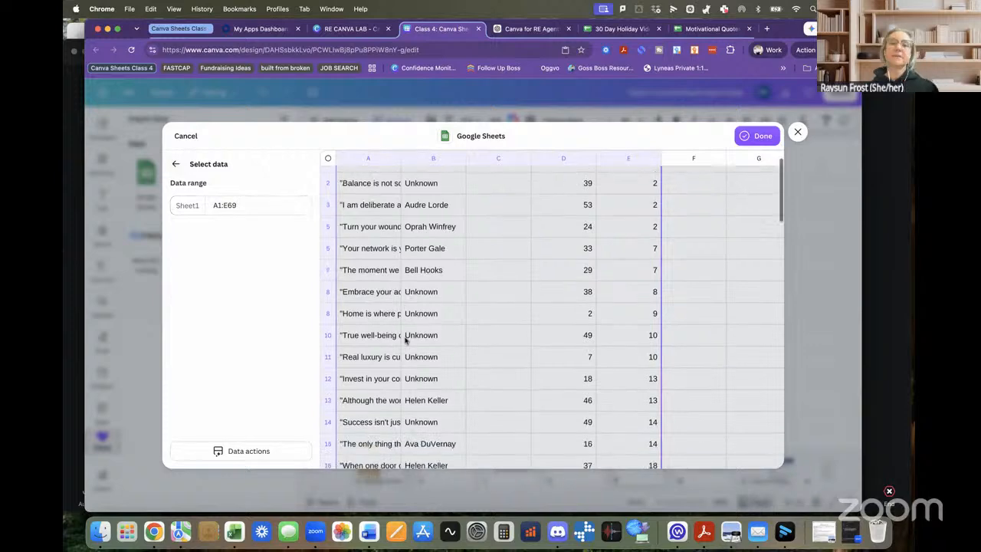
pyautogui.scroll(-20, 406, 341)
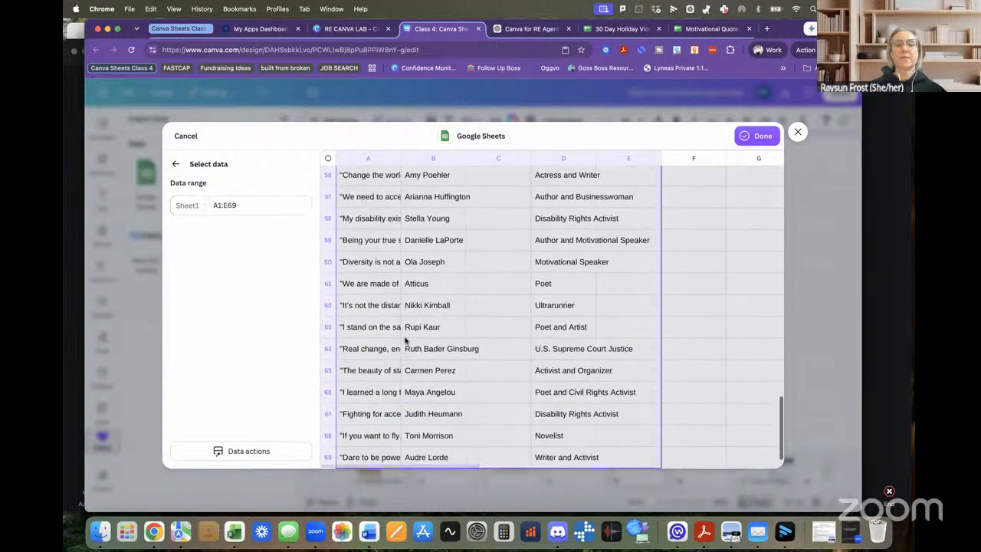
pyautogui.scroll(1, 405, 341)
pyautogui.scroll(-1, 406, 341)
pyautogui.scroll(3, 405, 341)
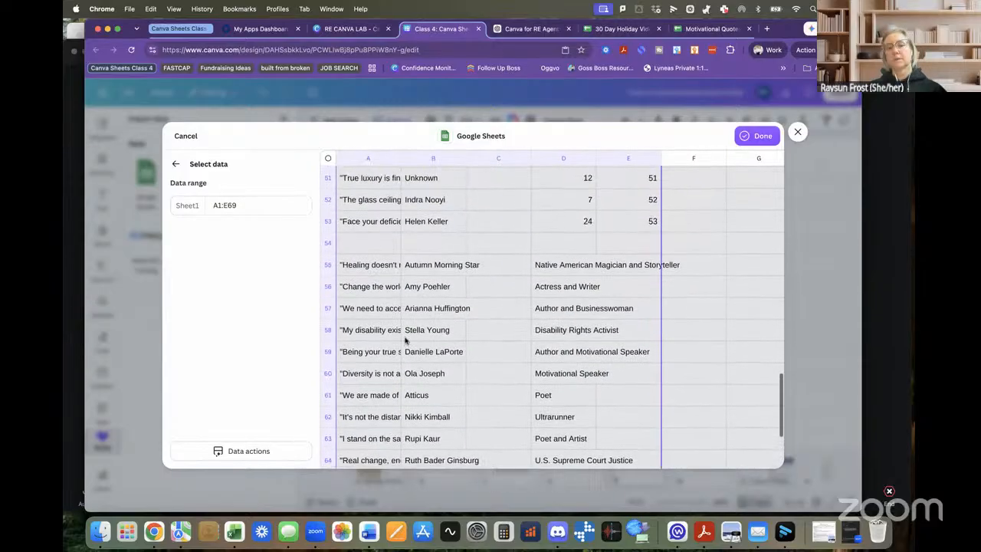
pyautogui.scroll(-3, 405, 341)
pyautogui.scroll(5, 405, 341)
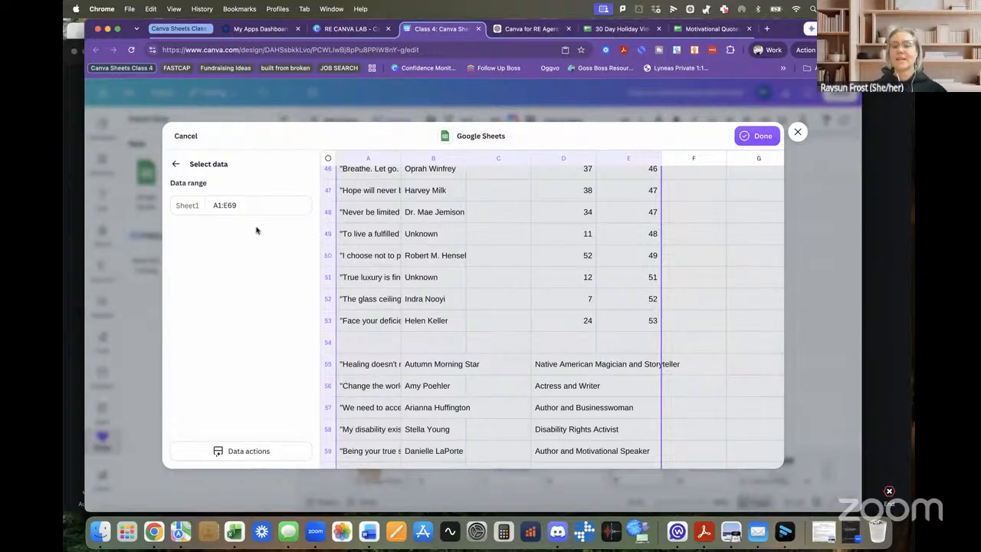
pyautogui.click(237, 205)
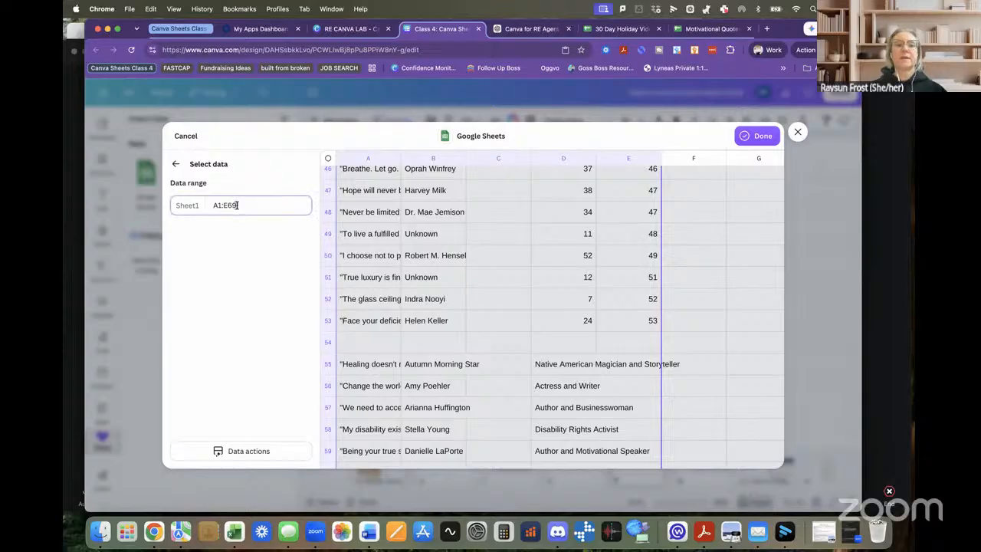
pyautogui.press('BackSpace')
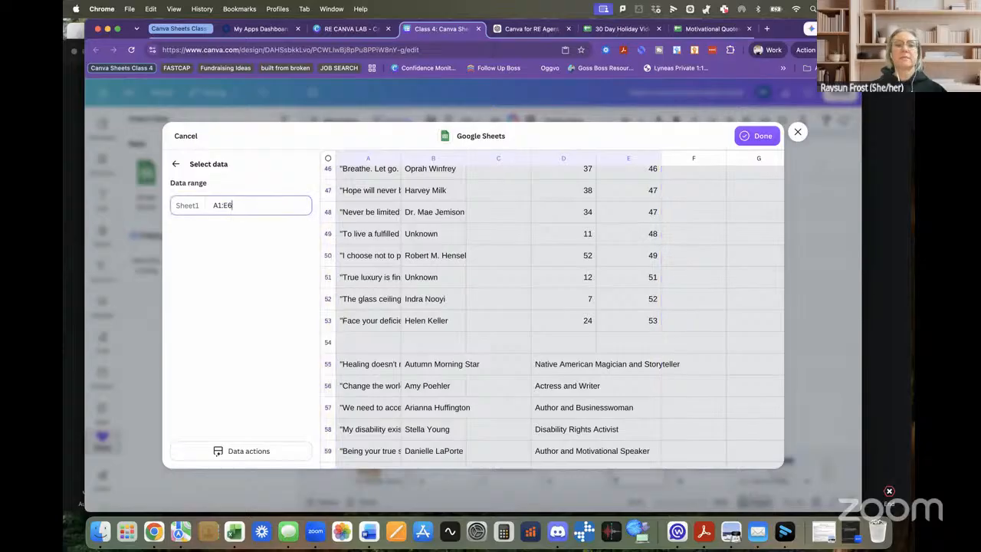
pyautogui.press('BackSpace')
pyautogui.write('53')
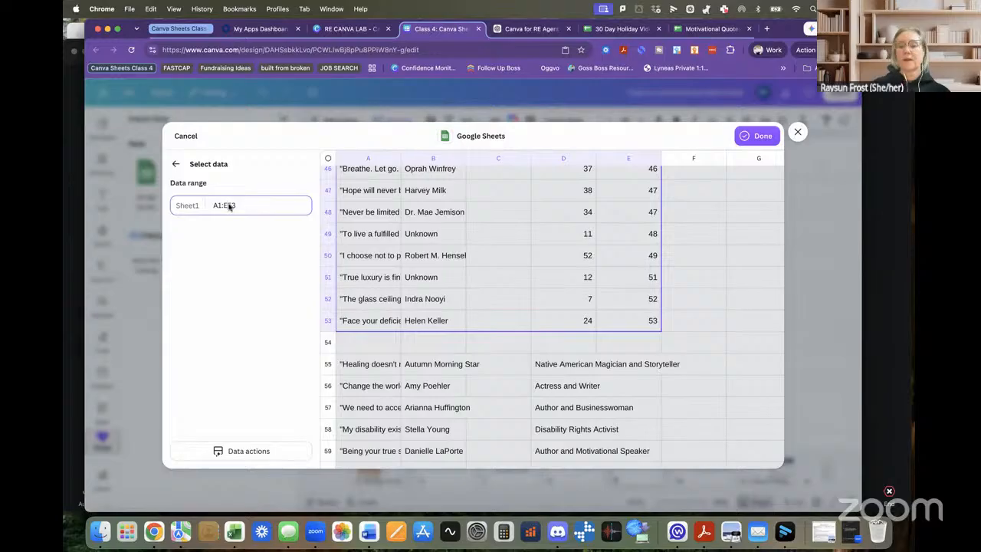
# Step: Narrow the data range to A1:B53 and complete the import into the sheet
pyautogui.press('BackSpace')
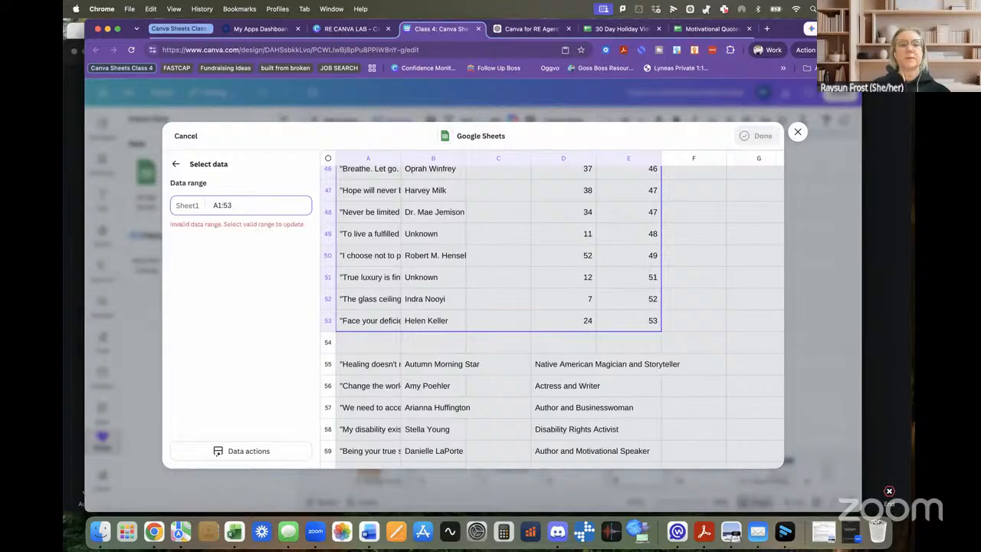
pyautogui.write('b')
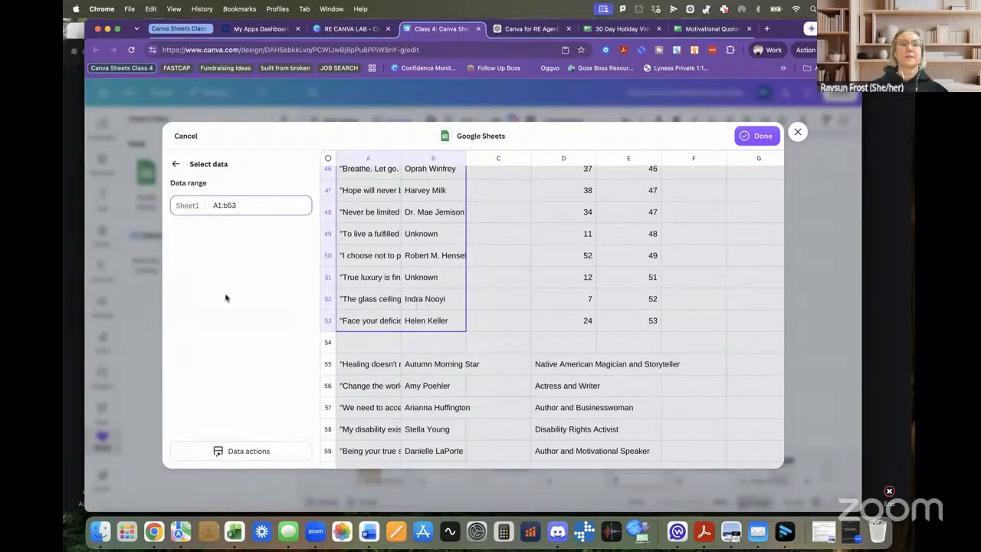
pyautogui.click(176, 165)
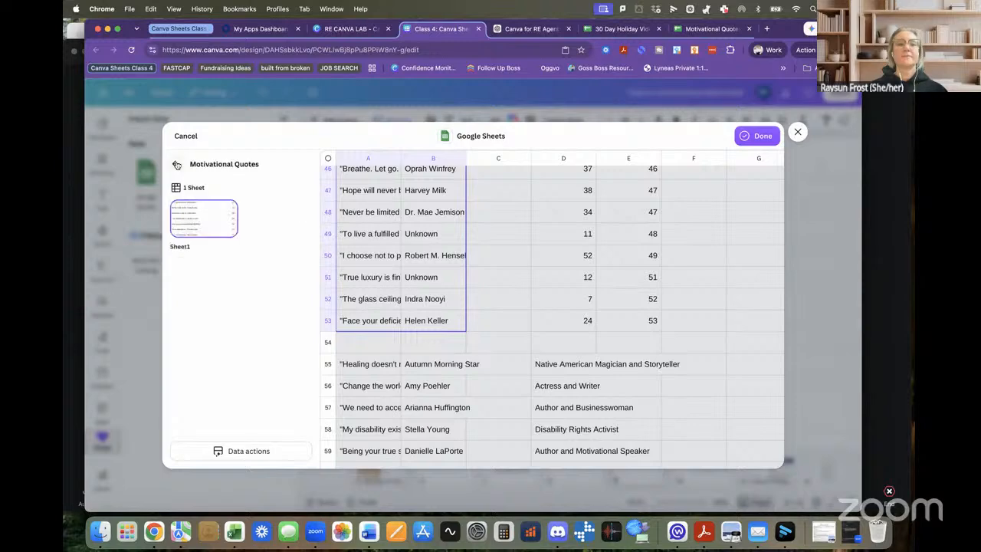
pyautogui.click(757, 135)
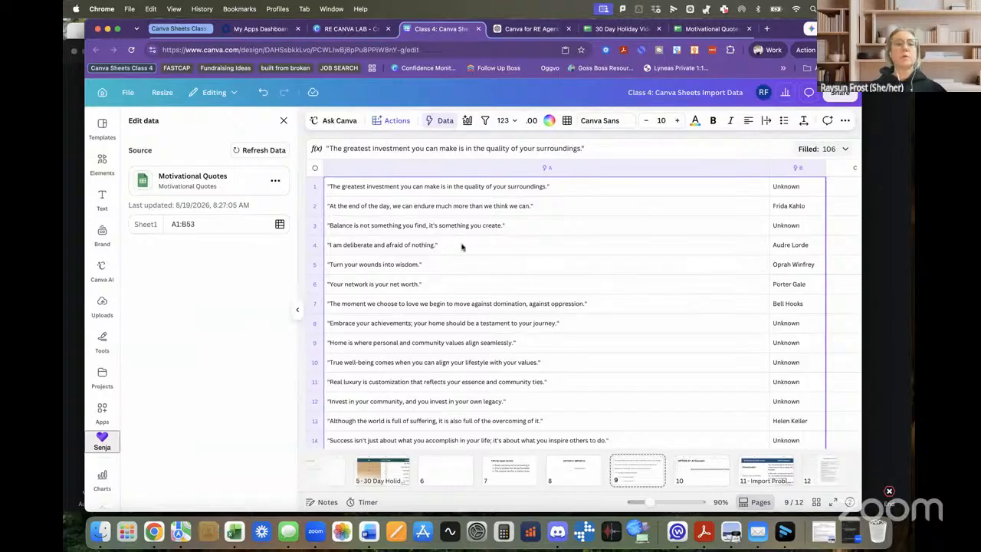
# Step: Look through the imported quotes and their authors in columns A and B
pyautogui.scroll(-10, 462, 247)
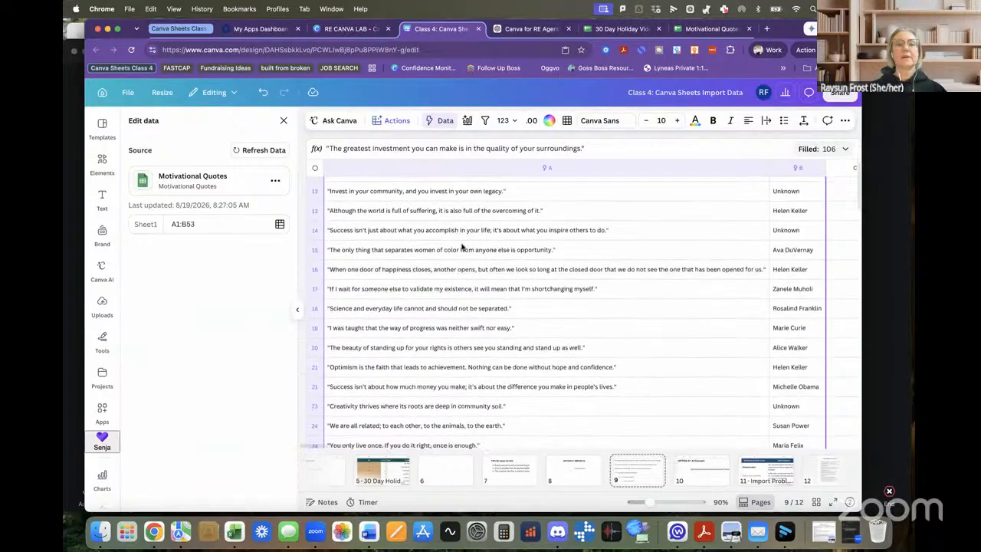
pyautogui.scroll(10, 462, 247)
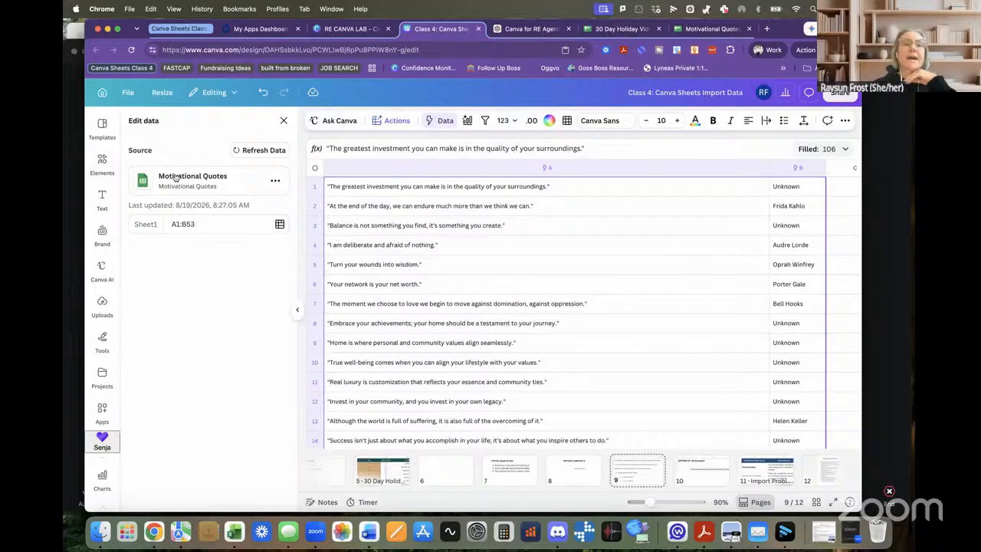
pyautogui.scroll(-15, 418, 314)
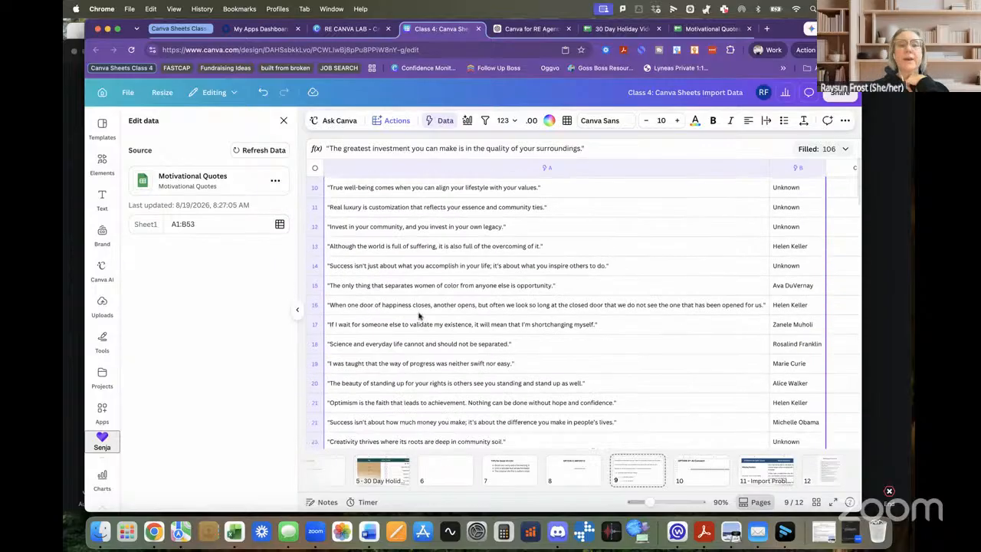
# Step: Close the imported data's source settings and insert an empty row above the first quote
pyautogui.scroll(3, 419, 314)
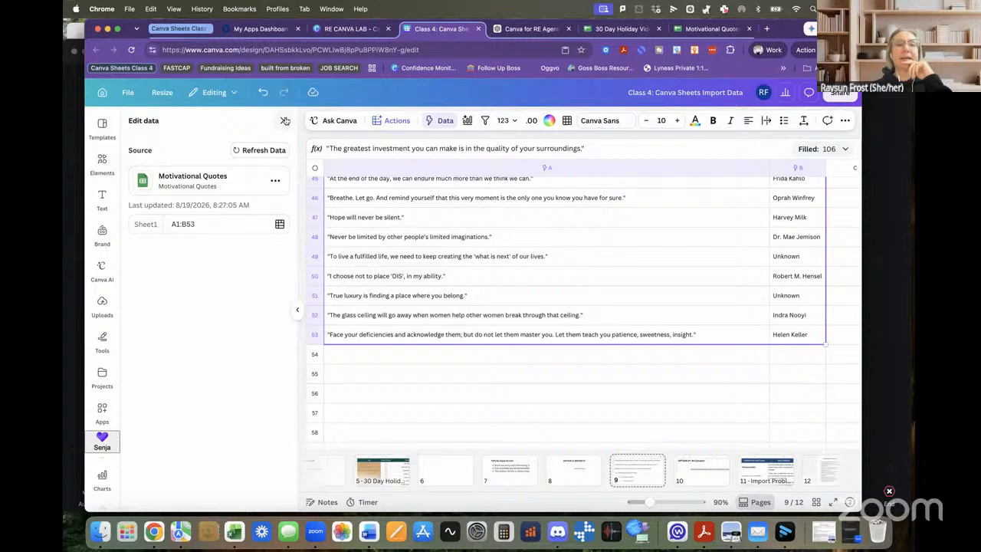
pyautogui.click(284, 121)
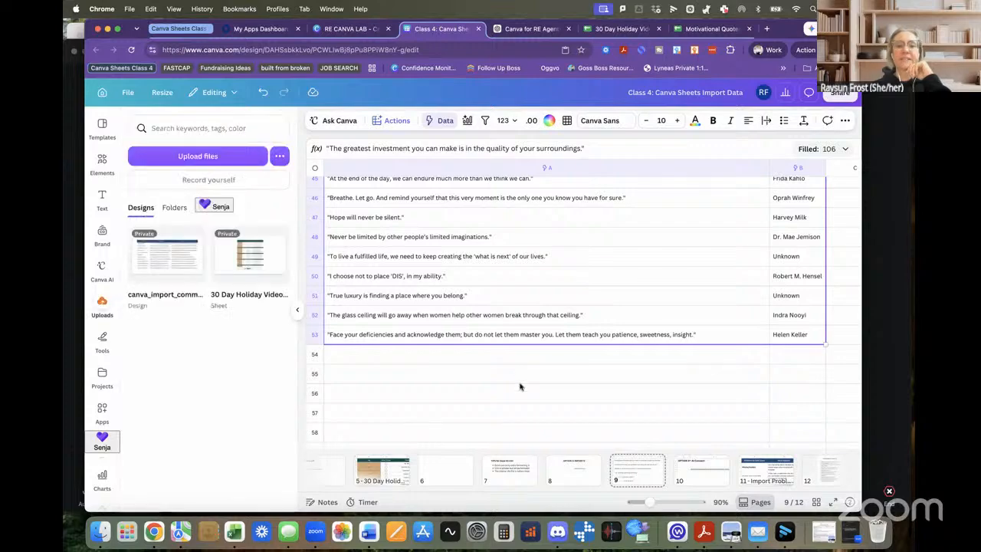
pyautogui.scroll(15, 519, 385)
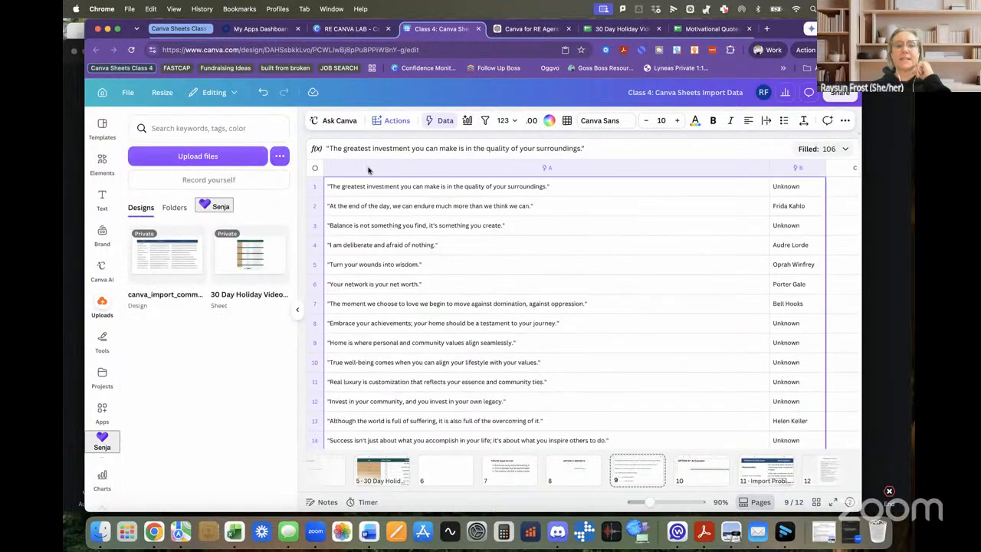
pyautogui.click(315, 186)
pyautogui.rightClick(315, 187)
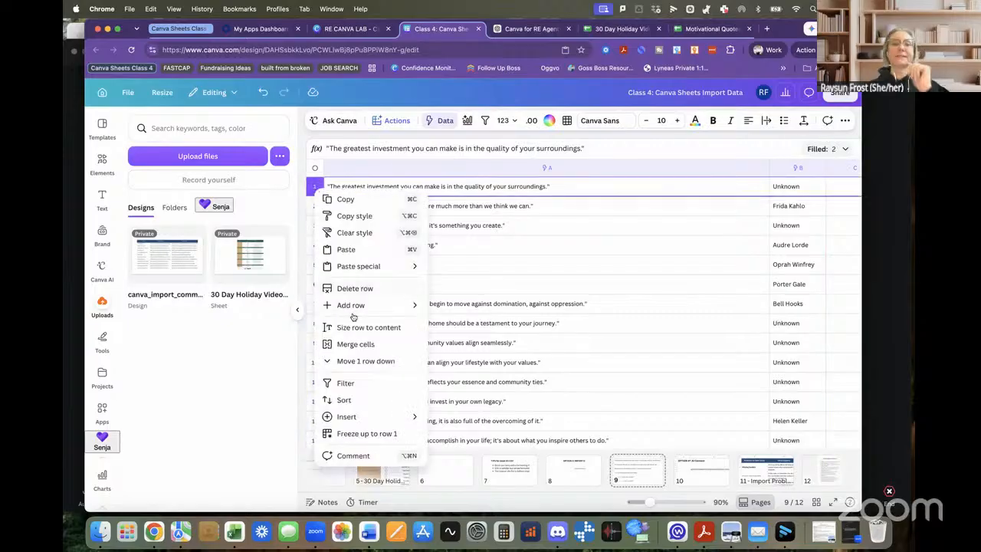
pyautogui.moveTo(373, 307)
pyautogui.click(458, 306)
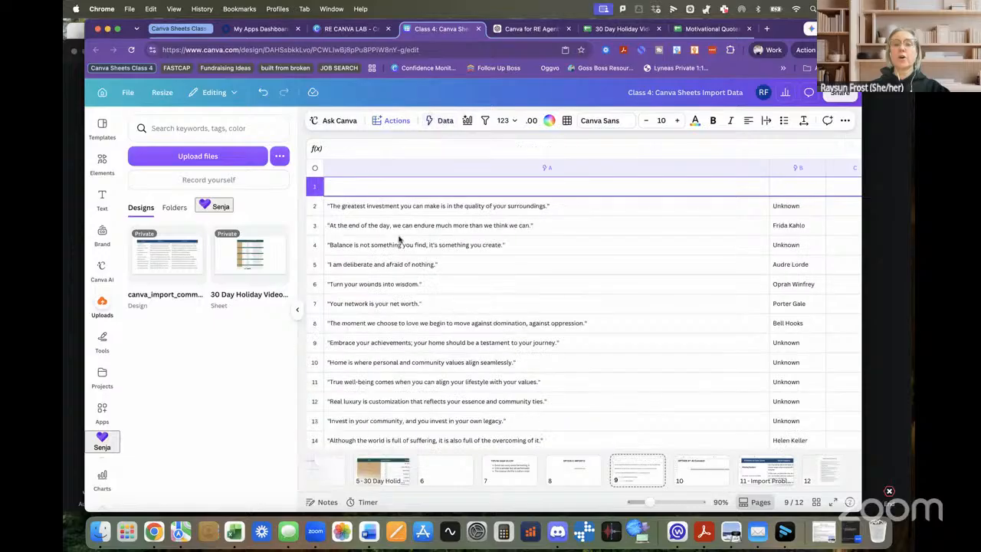
# Step: Enter the headers Quote and Author in cells A1 and B1 and make the header row bold
pyautogui.write('wut')
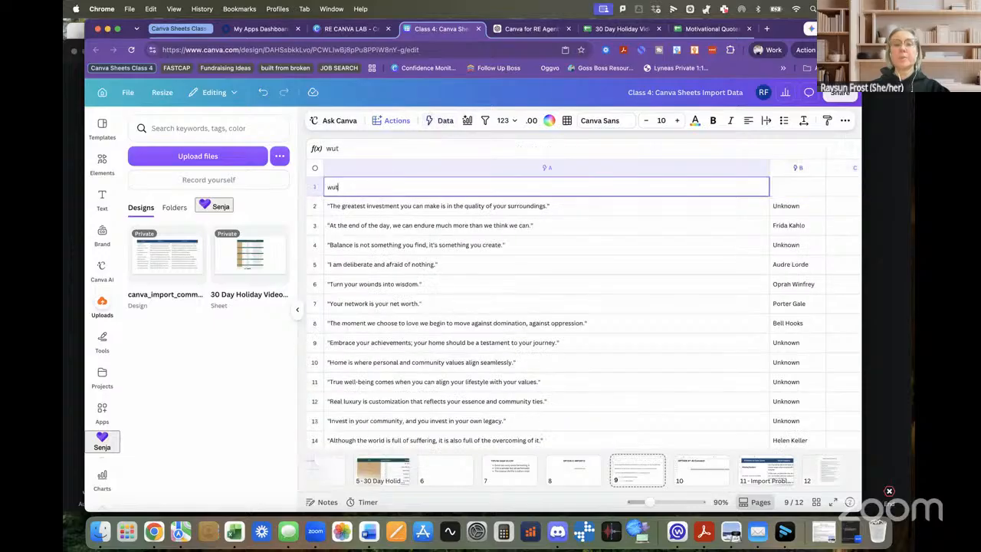
pyautogui.press('BackSpace')
pyautogui.write('Quote')
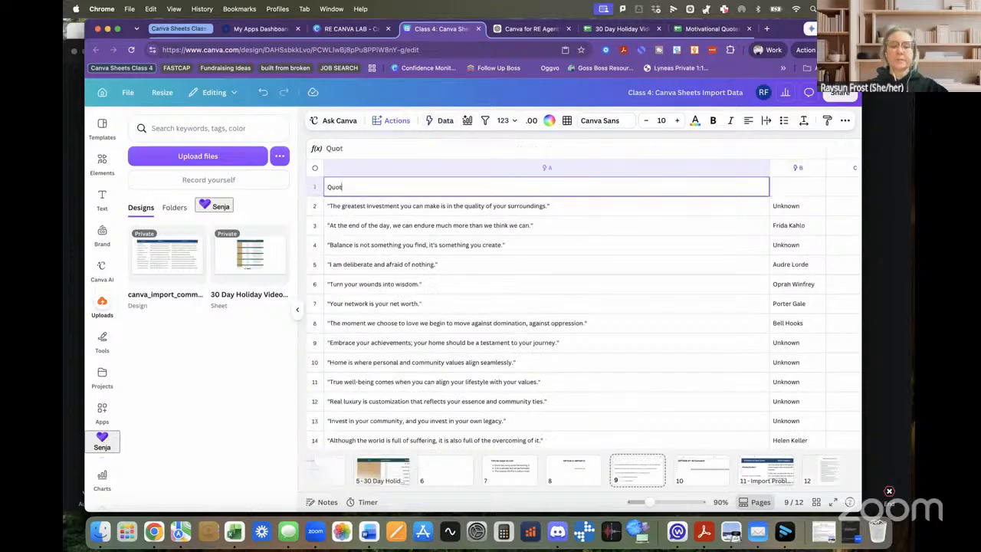
pyautogui.press('Tab')
pyautogui.write('Autho')
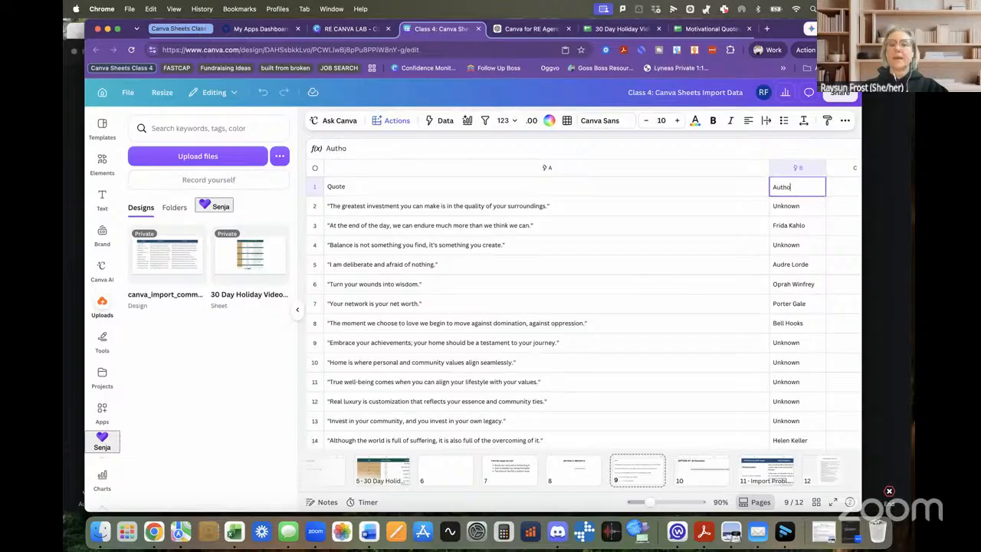
pyautogui.write('r')
pyautogui.click(315, 185)
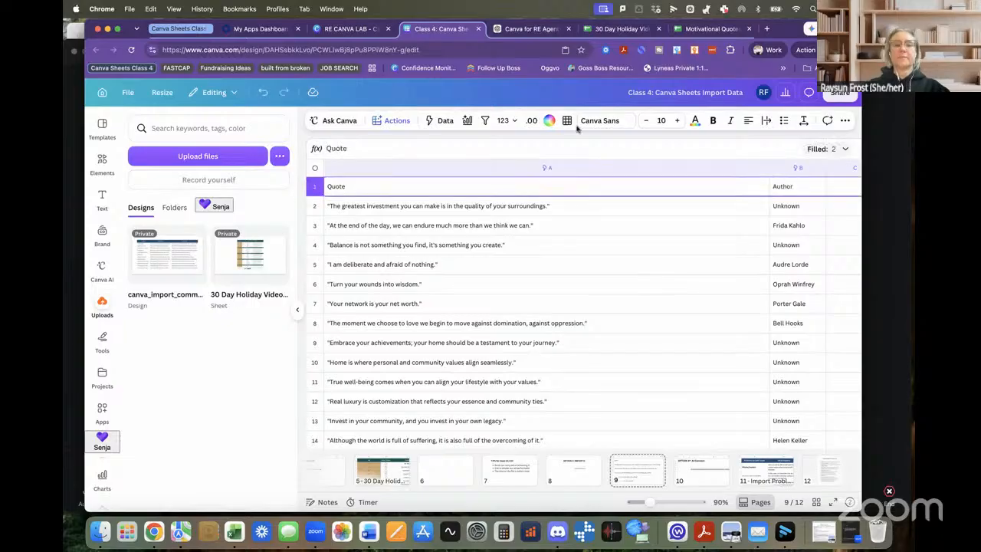
pyautogui.click(718, 121)
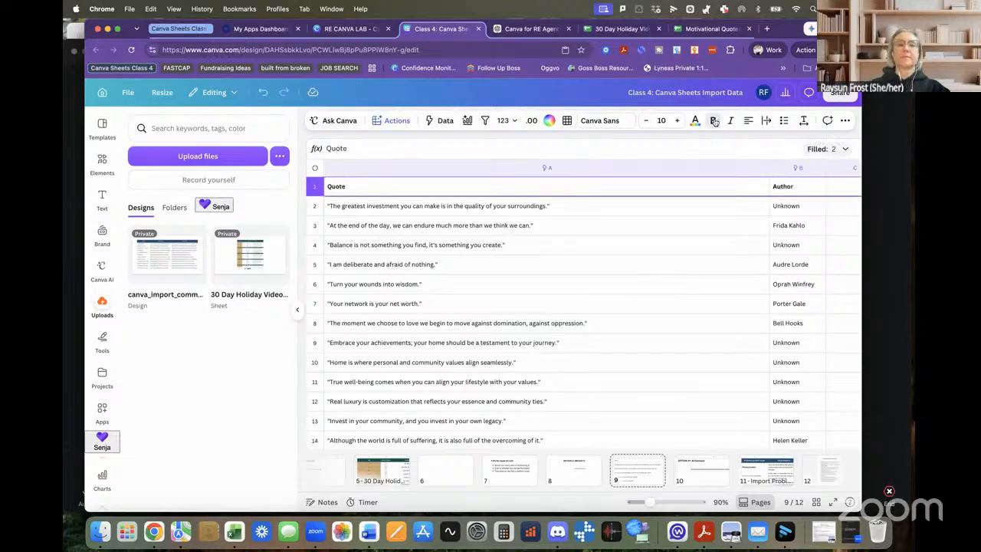
# Step: Open the AI Connector help article linked on page 10 and look through its plan eligibility and connection methods
pyautogui.click(701, 469)
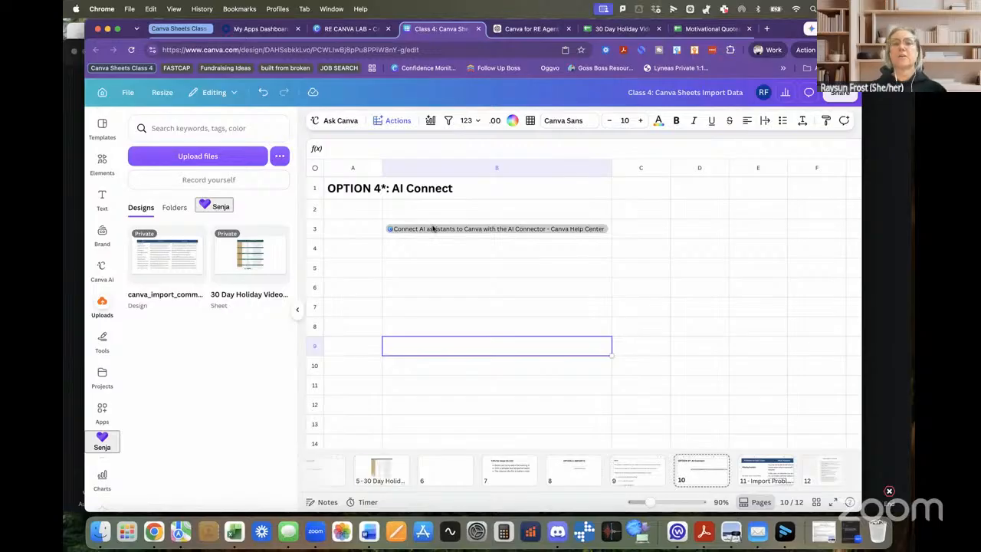
pyautogui.click(519, 230)
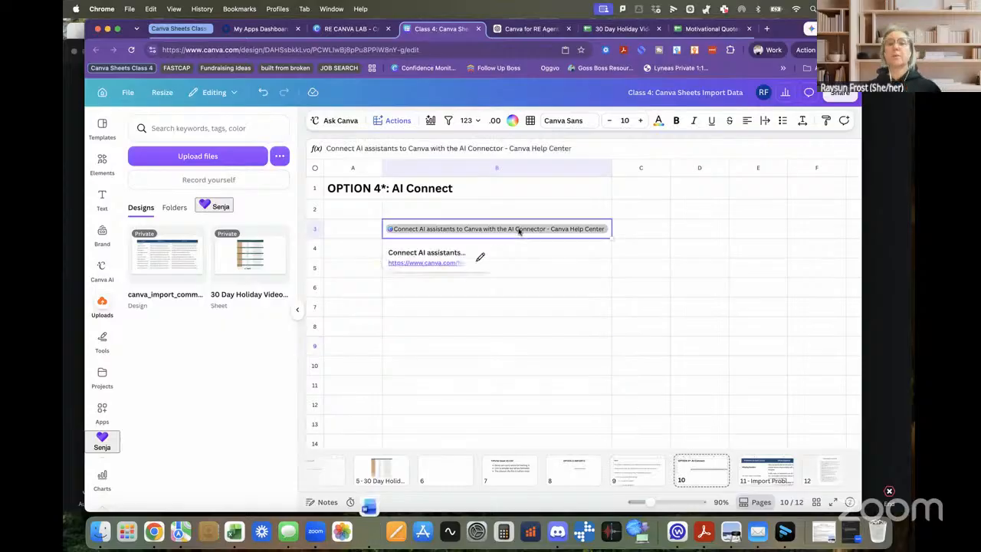
pyautogui.click(435, 263)
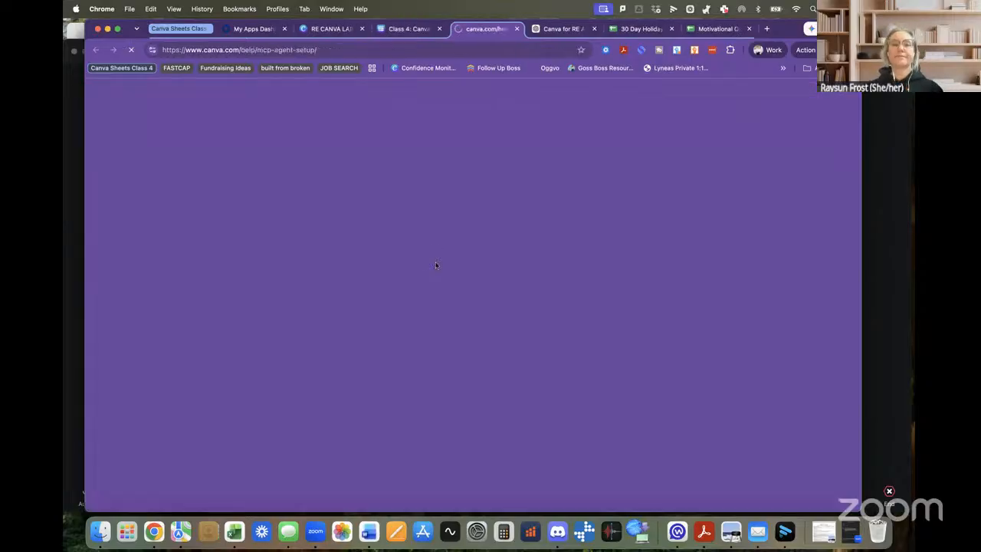
pyautogui.scroll(-2, 385, 381)
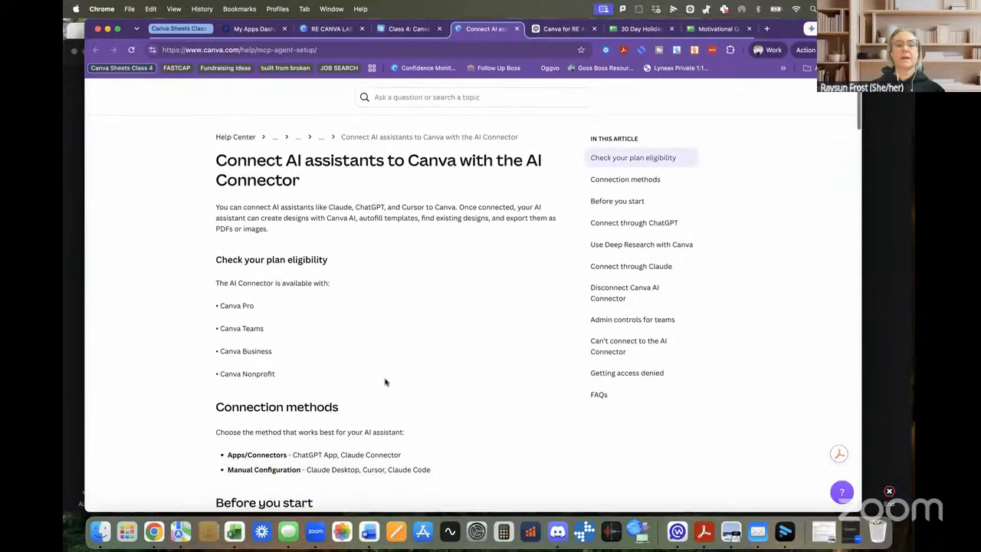
pyautogui.scroll(-2, 467, 365)
pyautogui.scroll(-10, 467, 365)
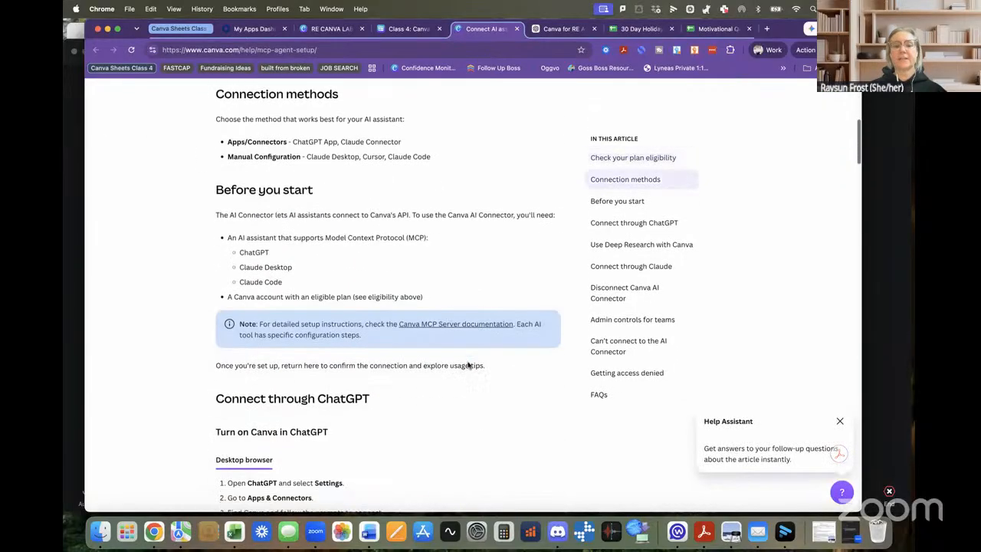
pyautogui.scroll(10, 467, 366)
pyautogui.scroll(3, 467, 365)
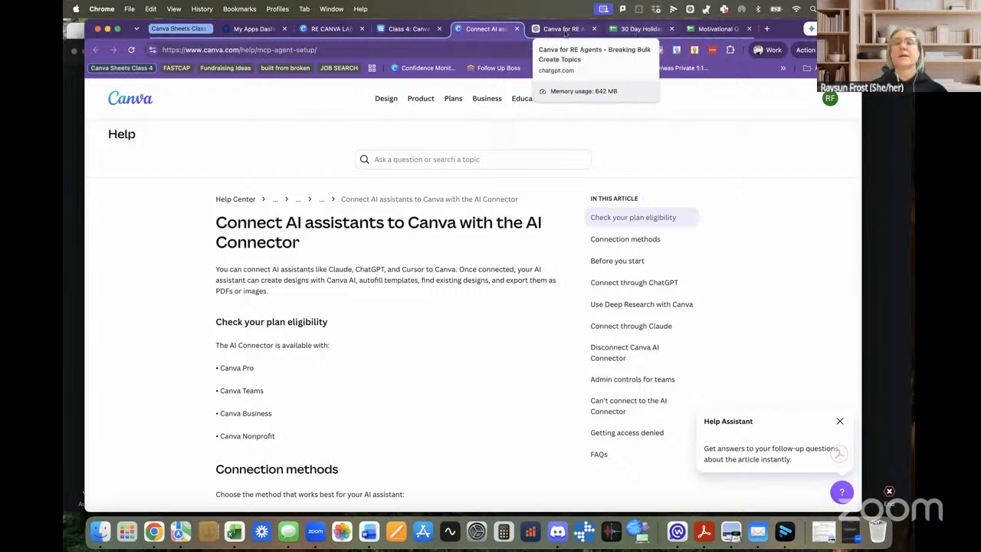
# Step: Return to the Canva Sheets design and examine the first import problems and their fixes in the table on page 11
pyautogui.click(404, 29)
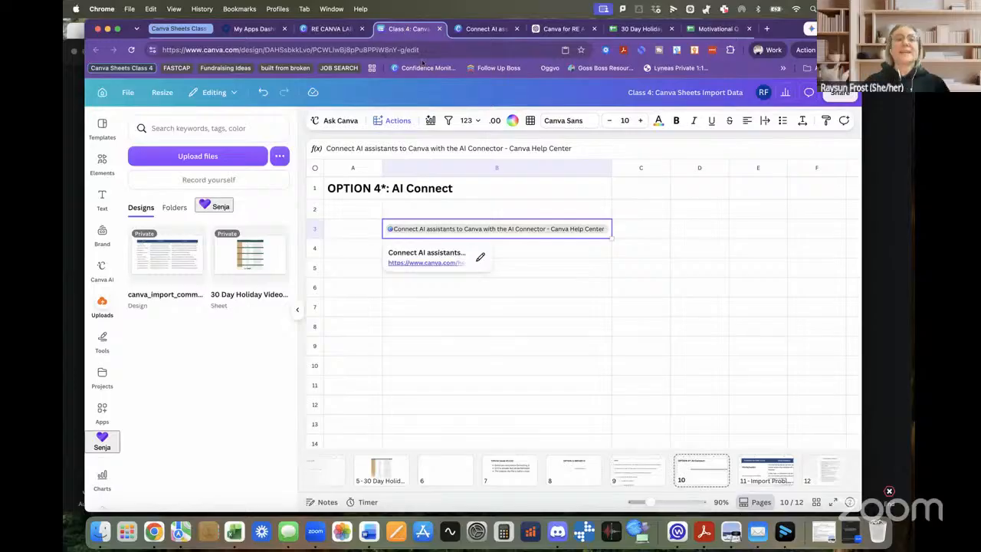
pyautogui.click(764, 470)
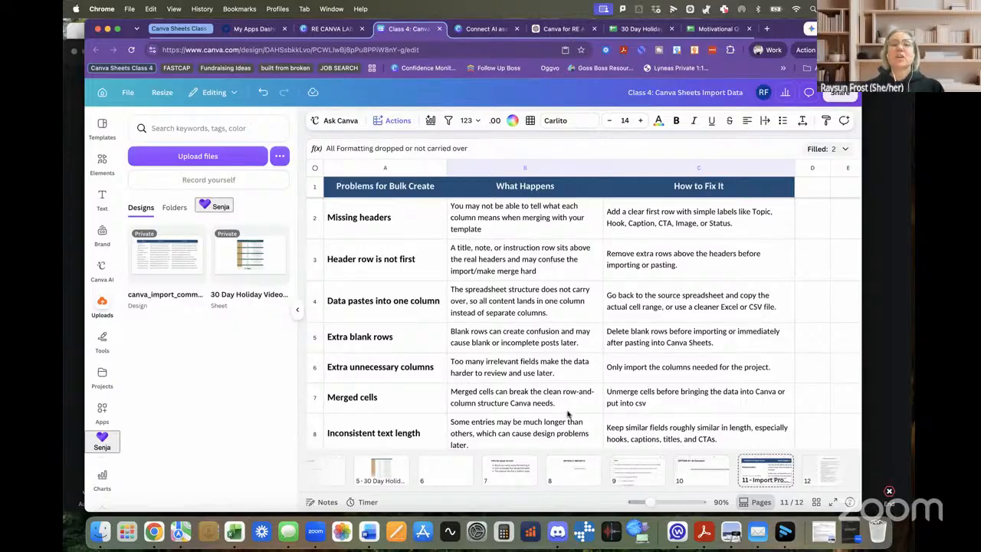
pyautogui.scroll(-2, 567, 414)
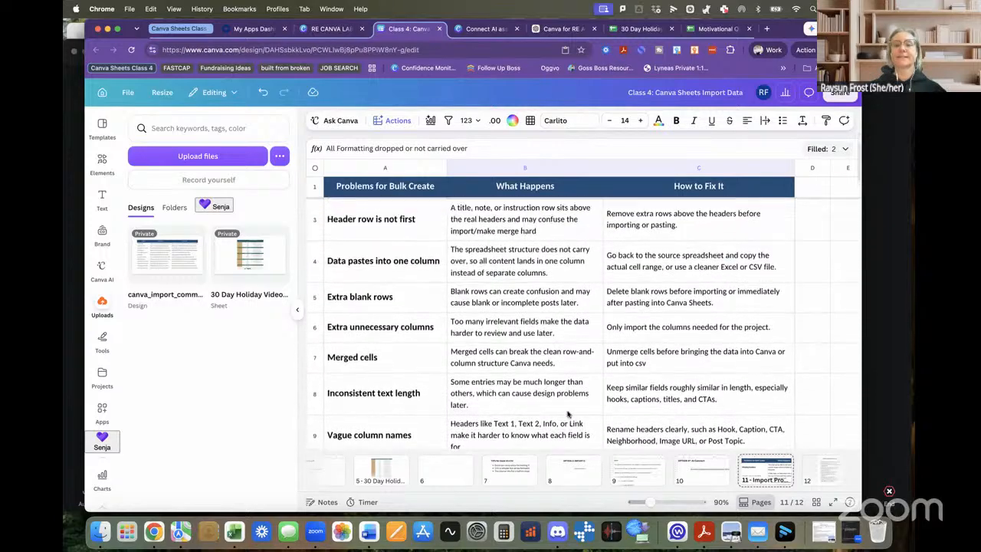
pyautogui.scroll(2, 567, 414)
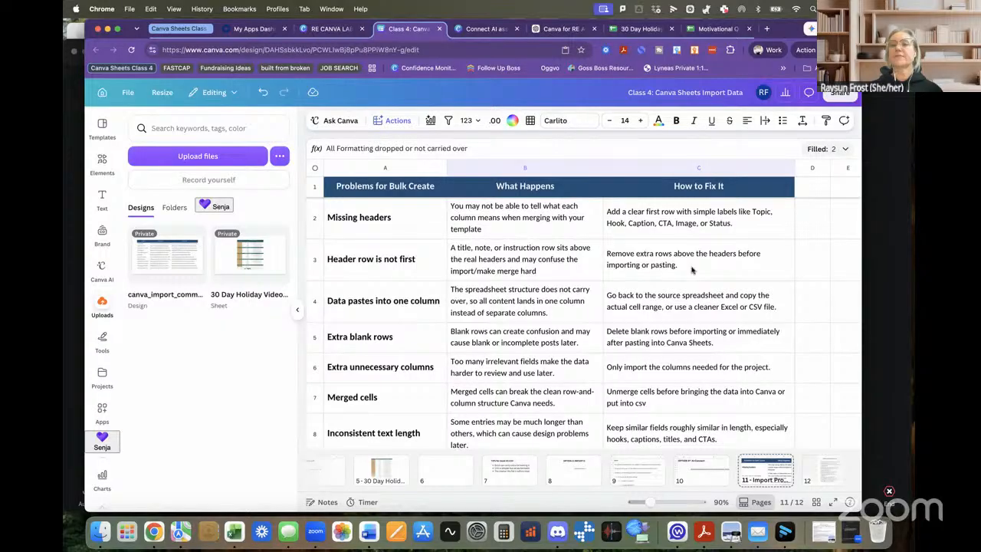
pyautogui.scroll(-1, 391, 265)
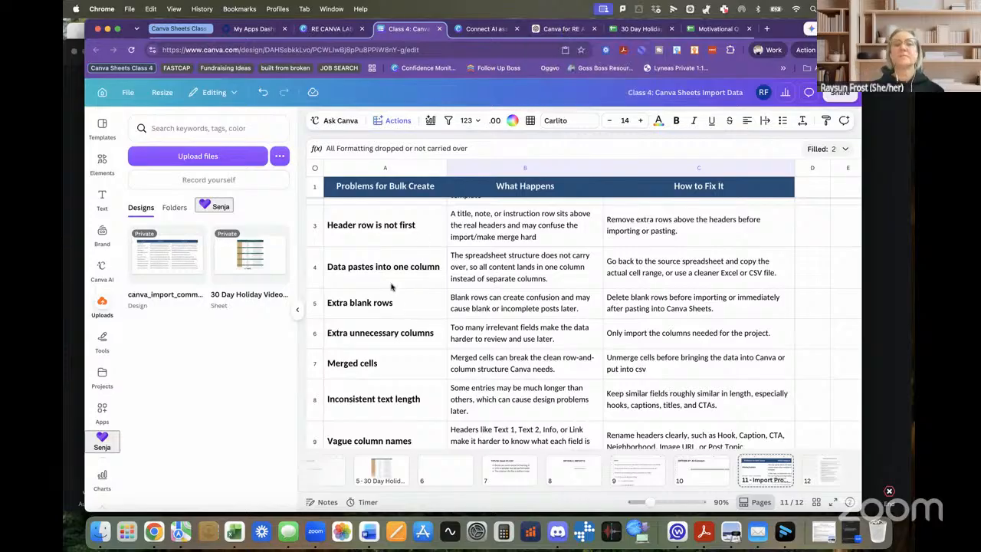
pyautogui.click(371, 225)
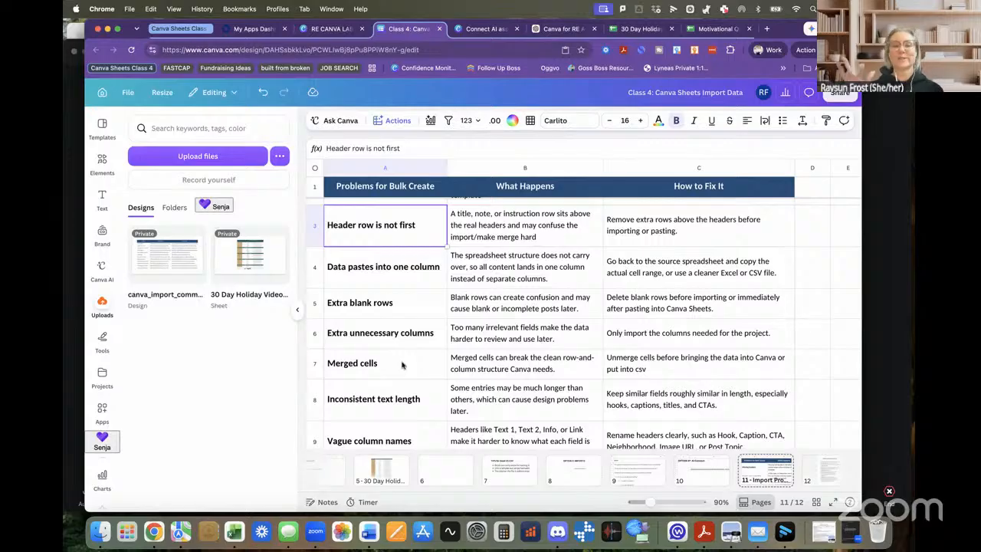
pyautogui.scroll(-2, 418, 362)
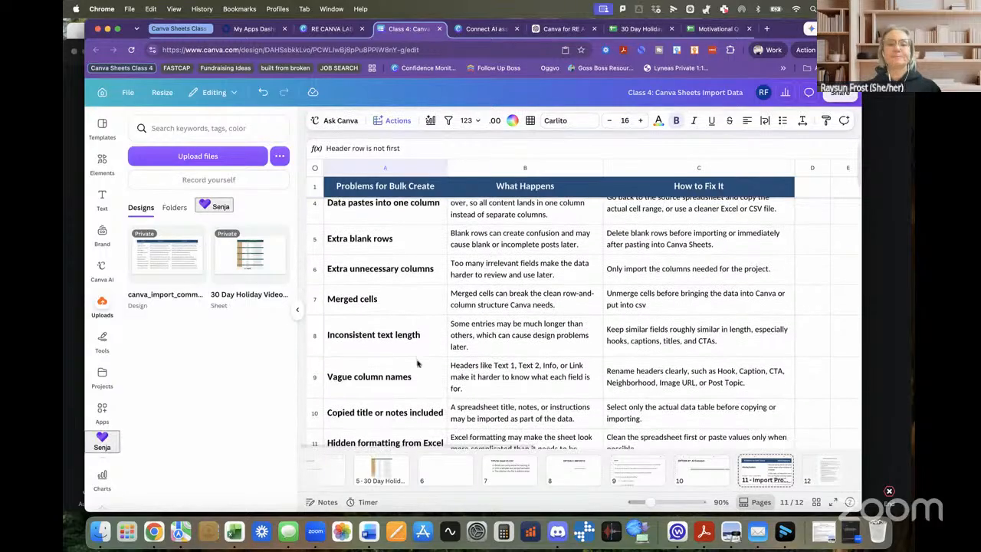
pyautogui.scroll(2, 410, 305)
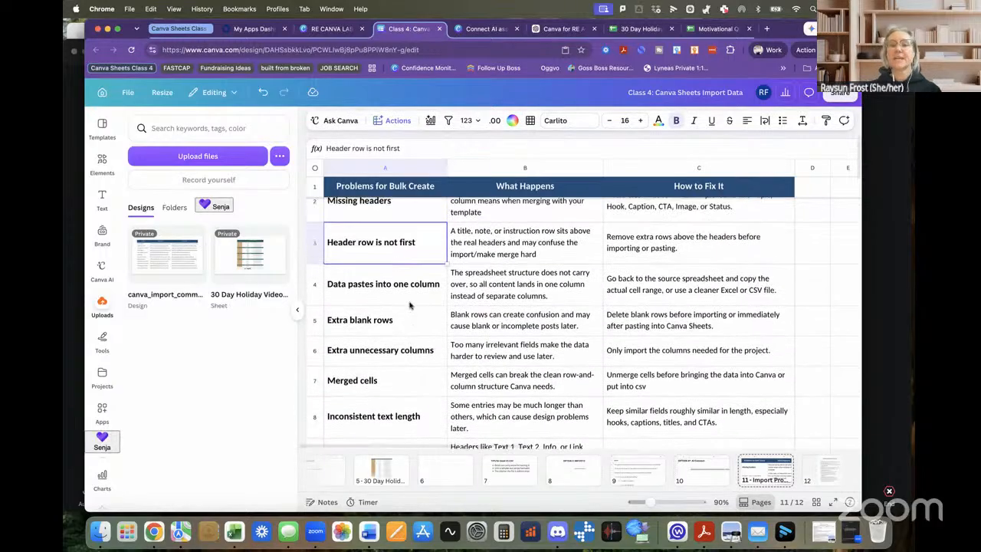
pyautogui.scroll(-4, 383, 298)
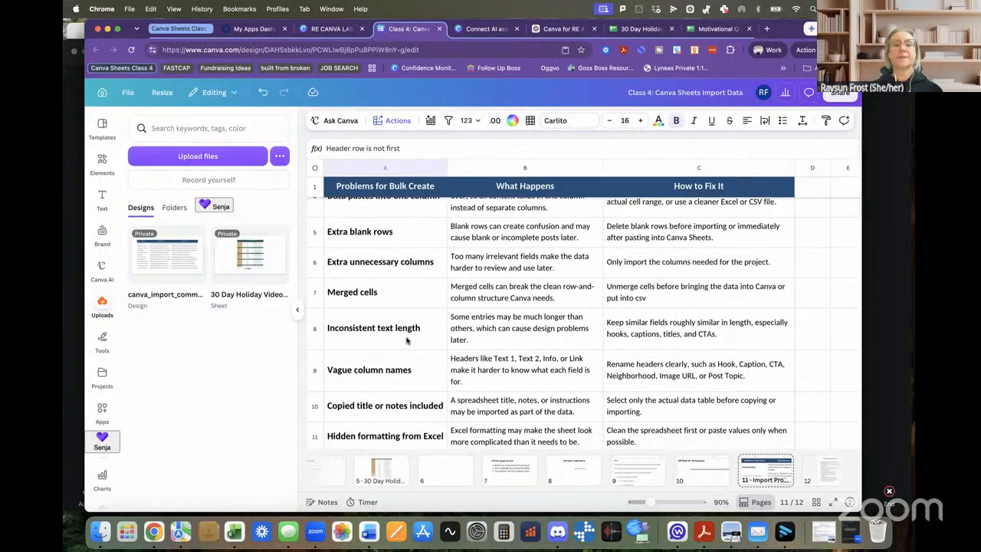
pyautogui.scroll(-4, 414, 354)
pyautogui.scroll(6, 412, 353)
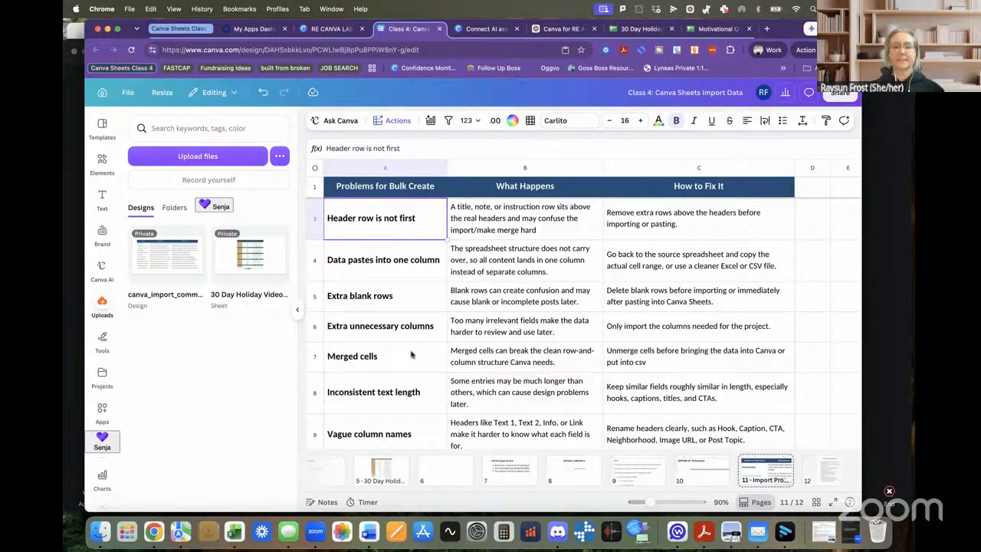
# Step: Read the import problems table down to the Too Much Formatting row and open the Final Import Checklist on page 12
pyautogui.scroll(-2, 412, 354)
pyautogui.scroll(-1, 411, 354)
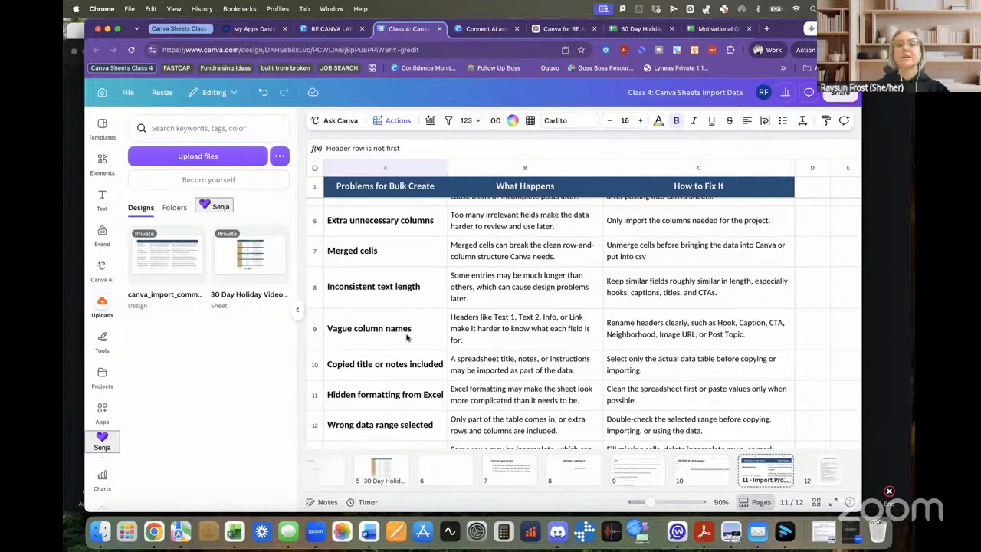
pyautogui.scroll(-2, 410, 316)
pyautogui.scroll(3, 410, 330)
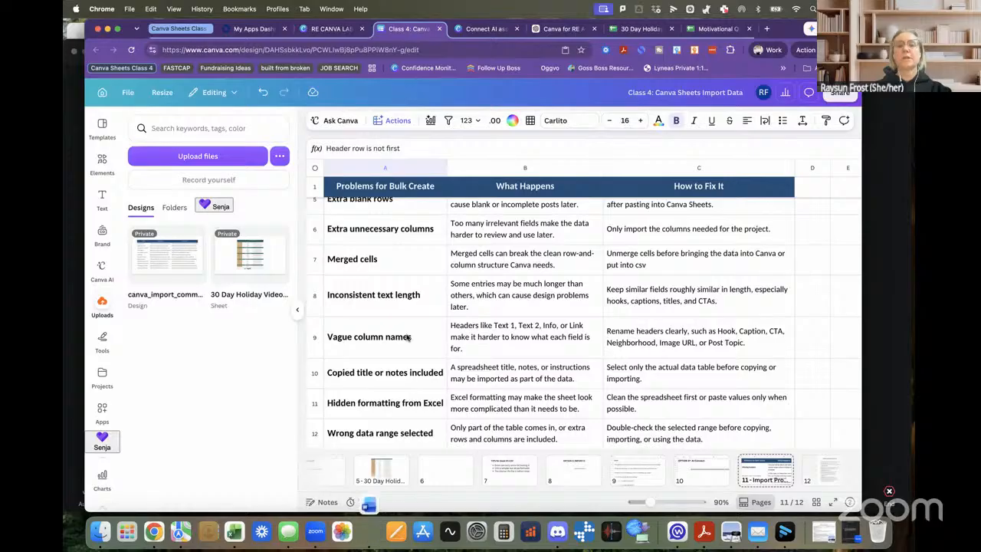
pyautogui.scroll(-2, 404, 374)
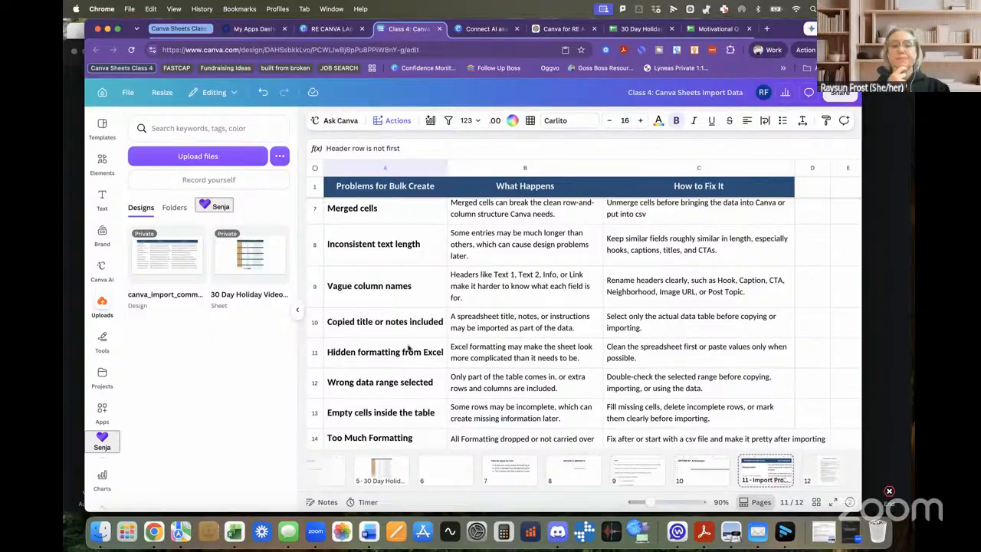
pyautogui.scroll(-2, 396, 352)
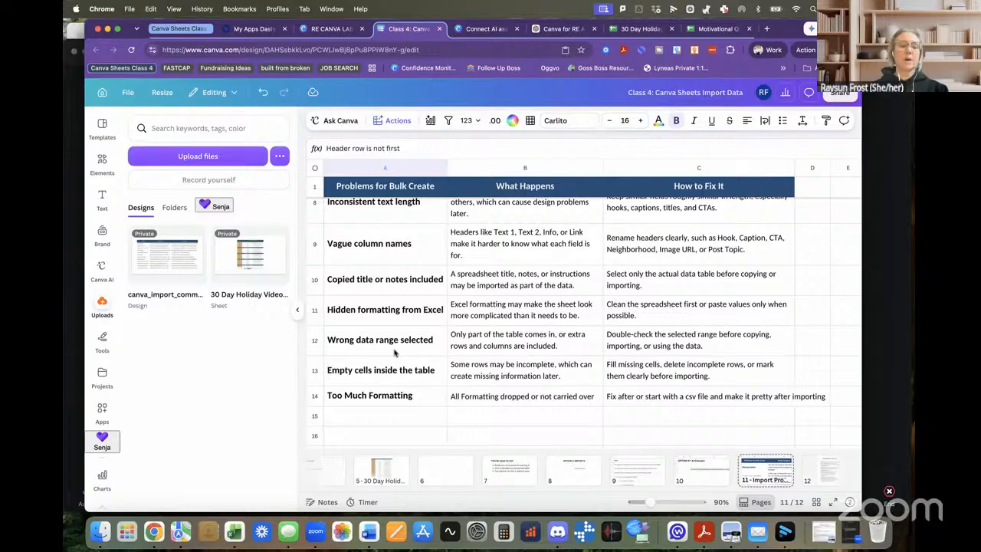
pyautogui.scroll(-2, 394, 353)
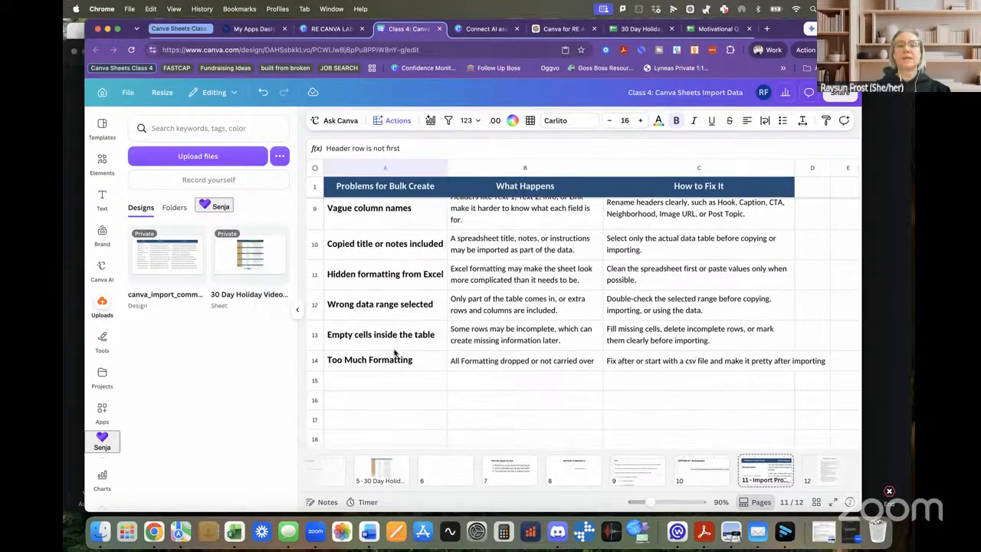
pyautogui.scroll(-2, 395, 352)
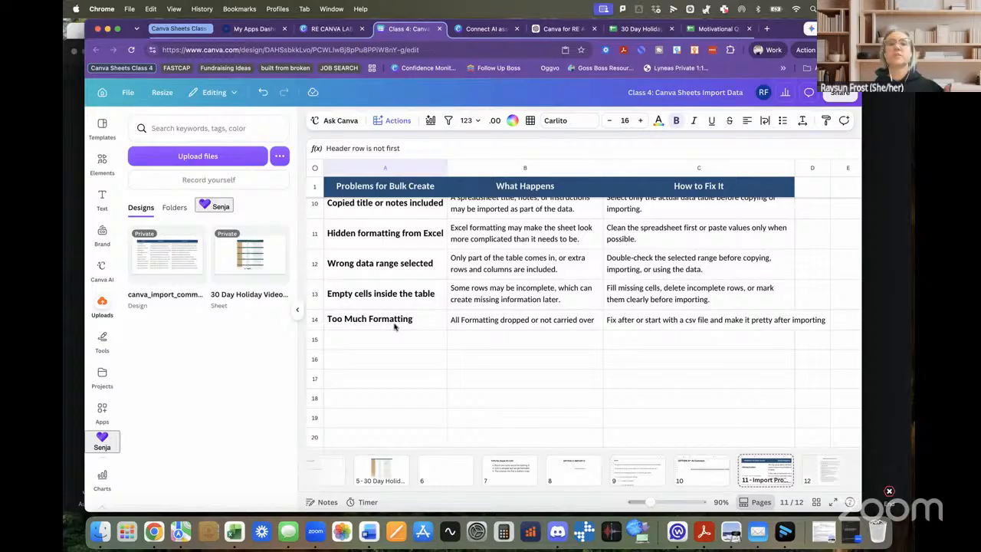
pyautogui.scroll(8, 395, 326)
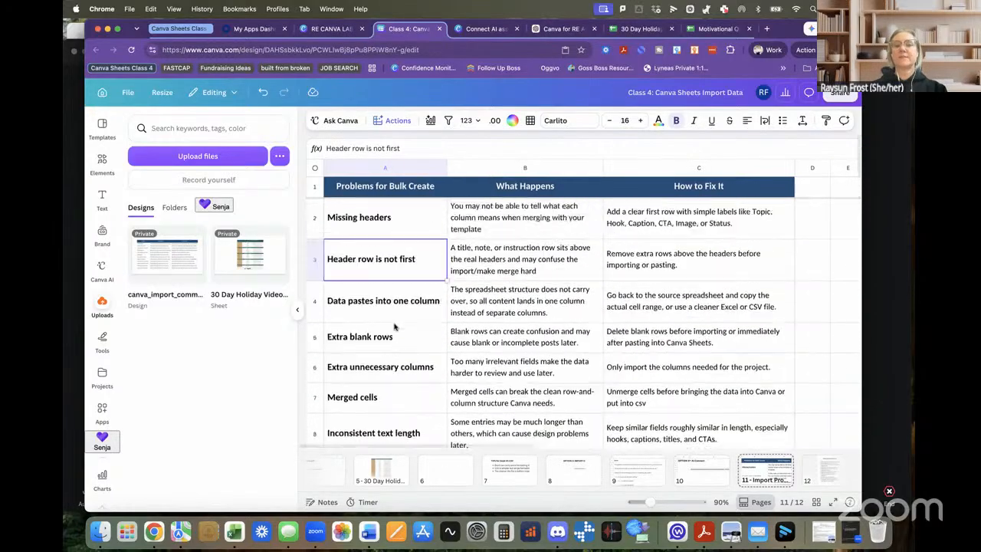
pyautogui.scroll(-10, 395, 326)
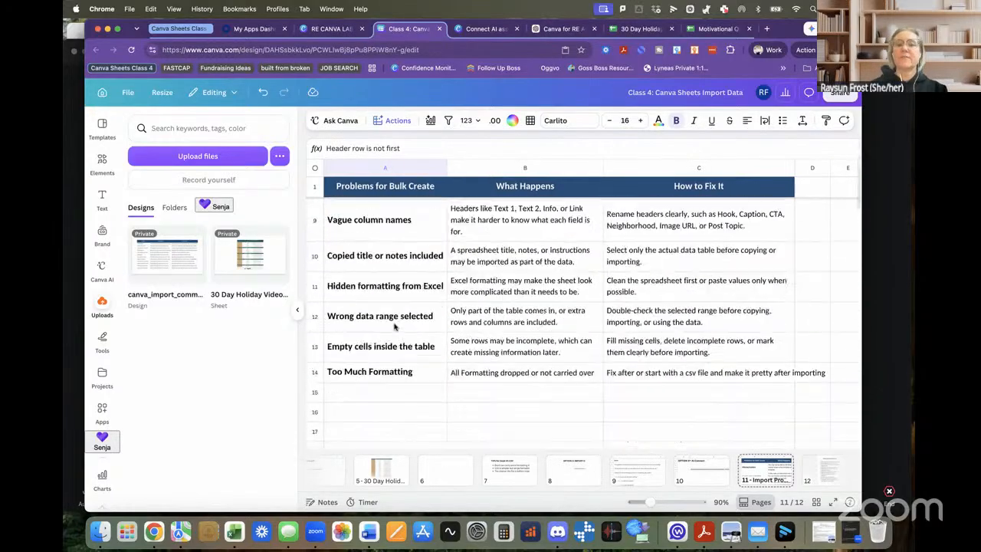
pyautogui.click(819, 476)
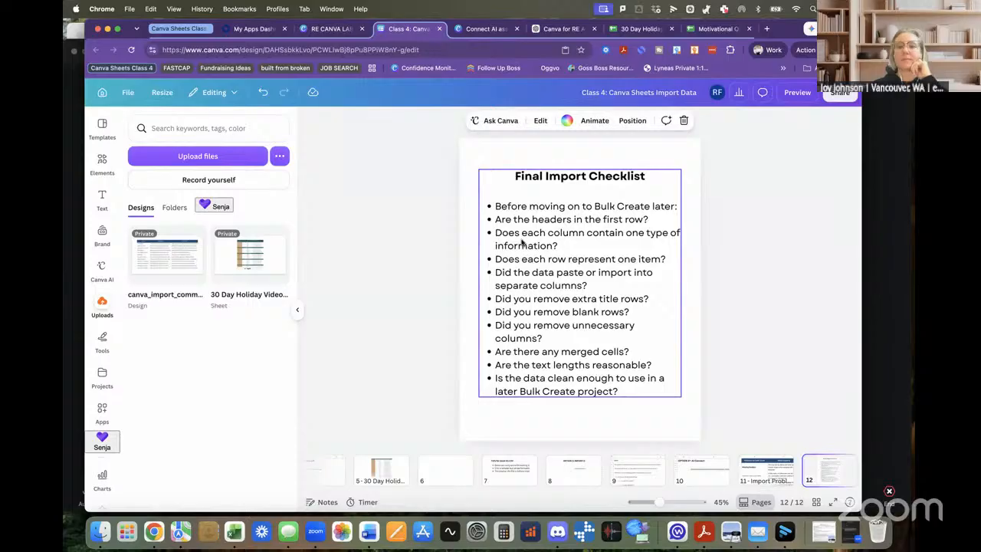
# Step: Remove the bullet from the "Before moving on to Bulk Create later:" line in the Final Import Checklist
pyautogui.click(498, 209)
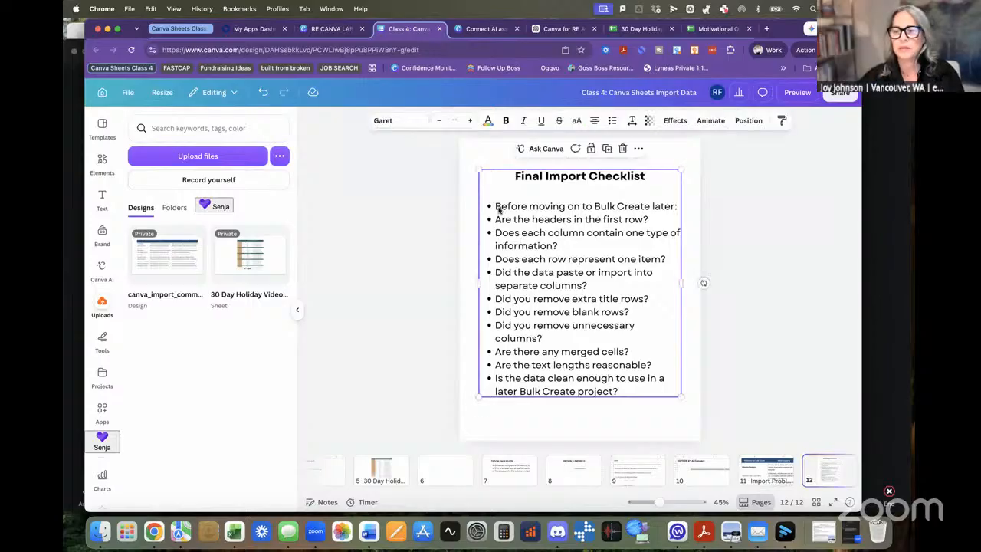
pyautogui.click(498, 208)
pyautogui.press('BackSpace')
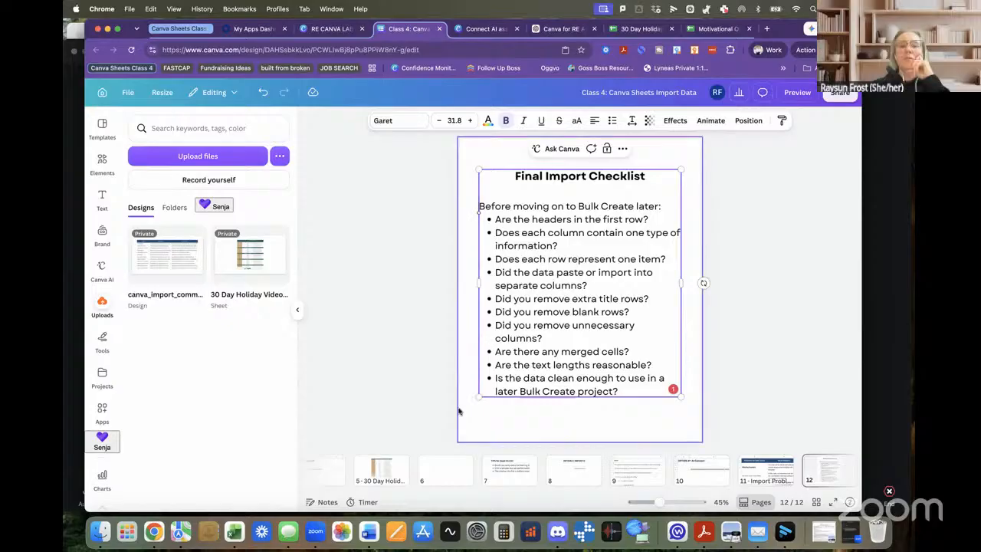
# Step: Open the blank sheet on page 6 of the design
pyautogui.hscroll(-10, 387, 475)
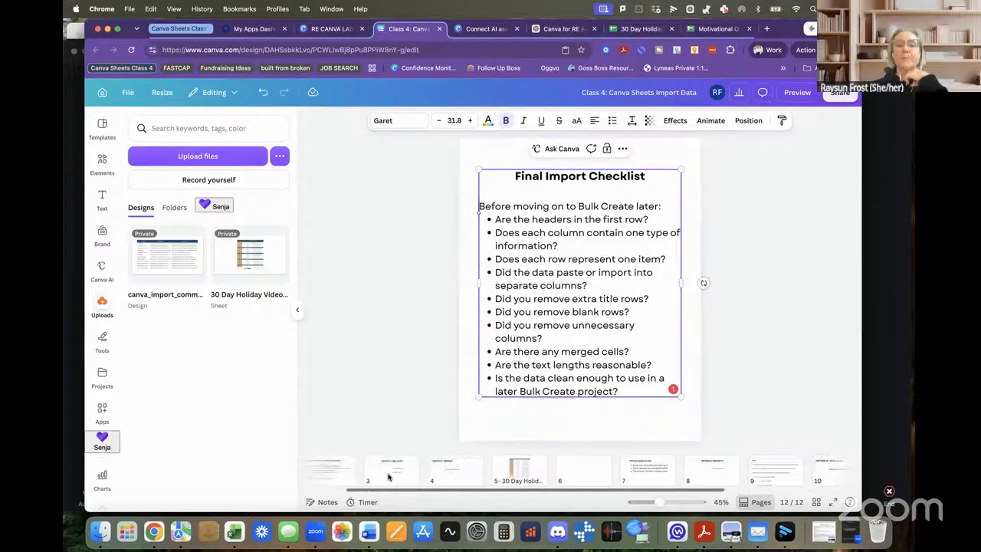
pyautogui.hscroll(10, 388, 476)
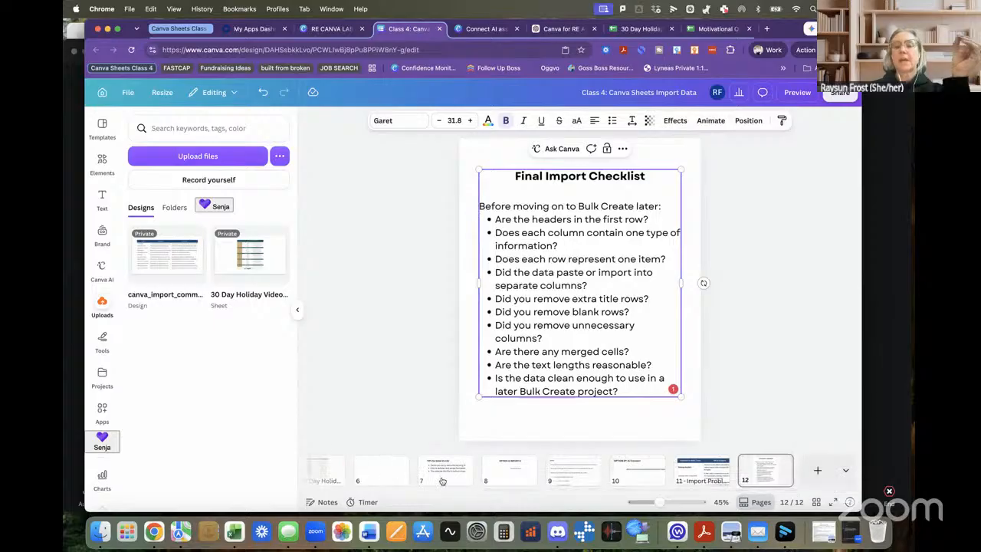
pyautogui.click(385, 476)
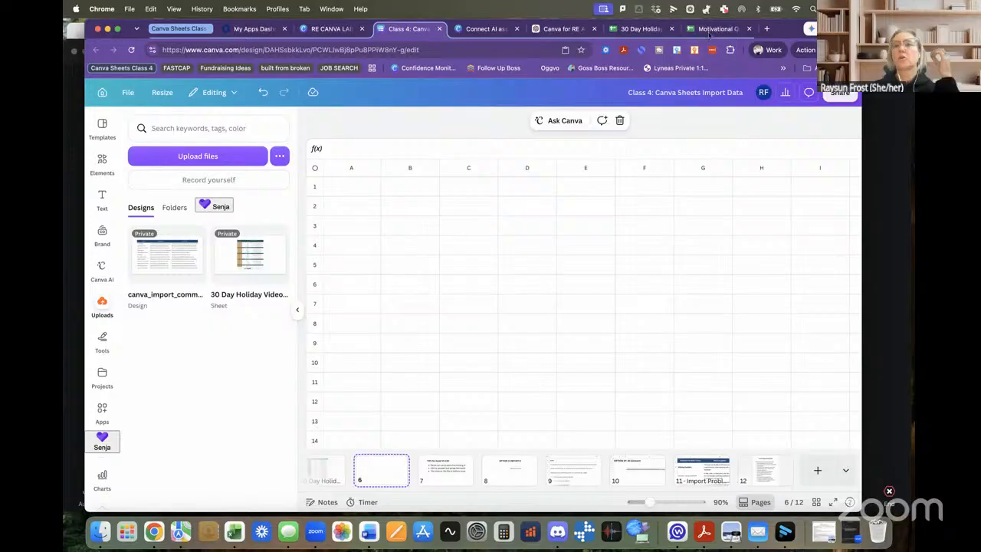
# Step: Switch to the Motivational Quotes spreadsheet in Google Sheets and insert two blank rows above the first quote
pyautogui.click(711, 29)
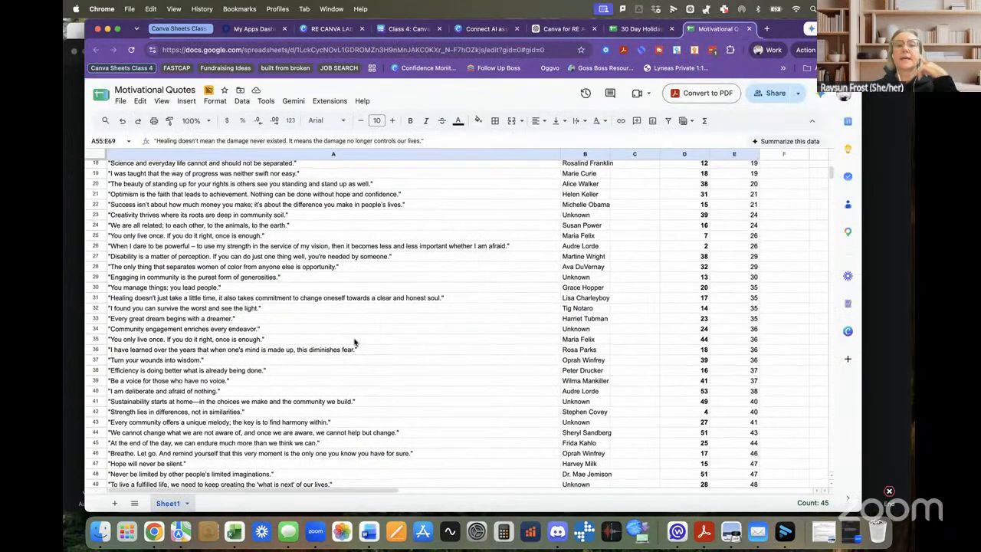
pyautogui.scroll(2, 354, 342)
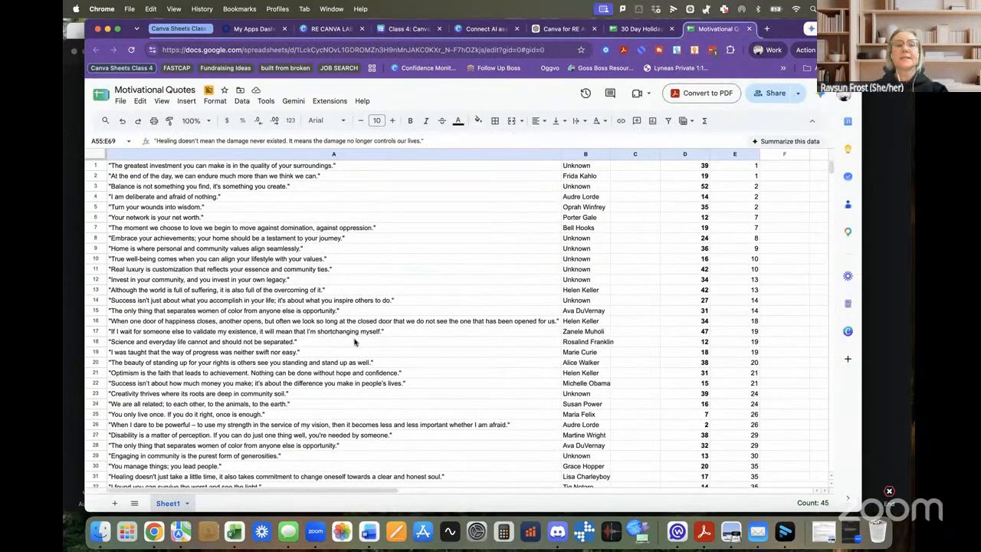
pyautogui.click(97, 166)
pyautogui.rightClick(97, 165)
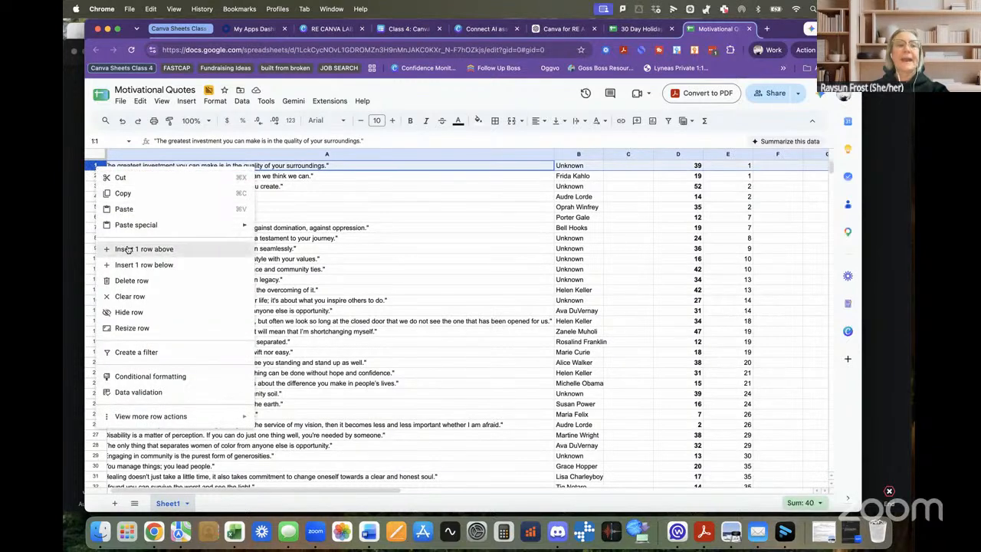
pyautogui.click(129, 245)
pyautogui.click(157, 167)
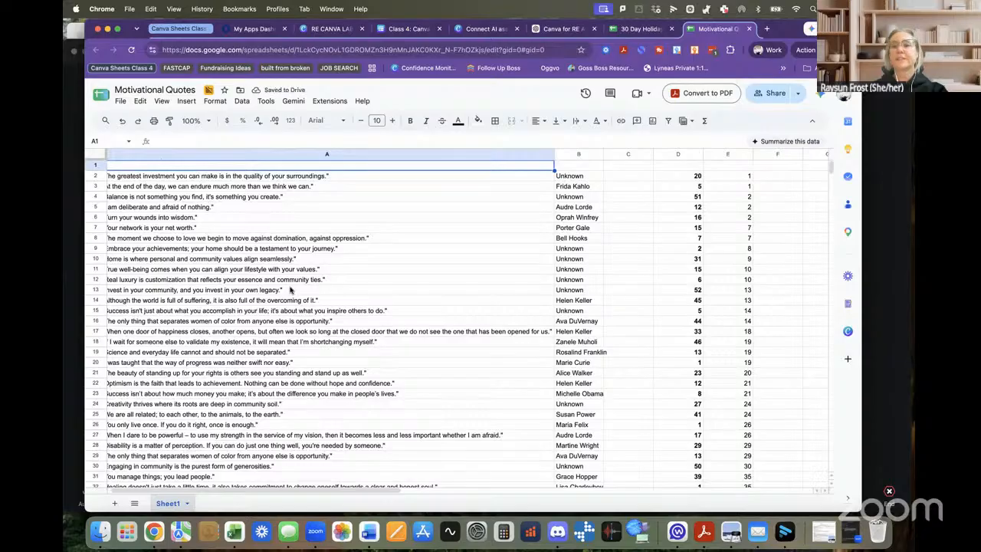
pyautogui.rightClick(96, 165)
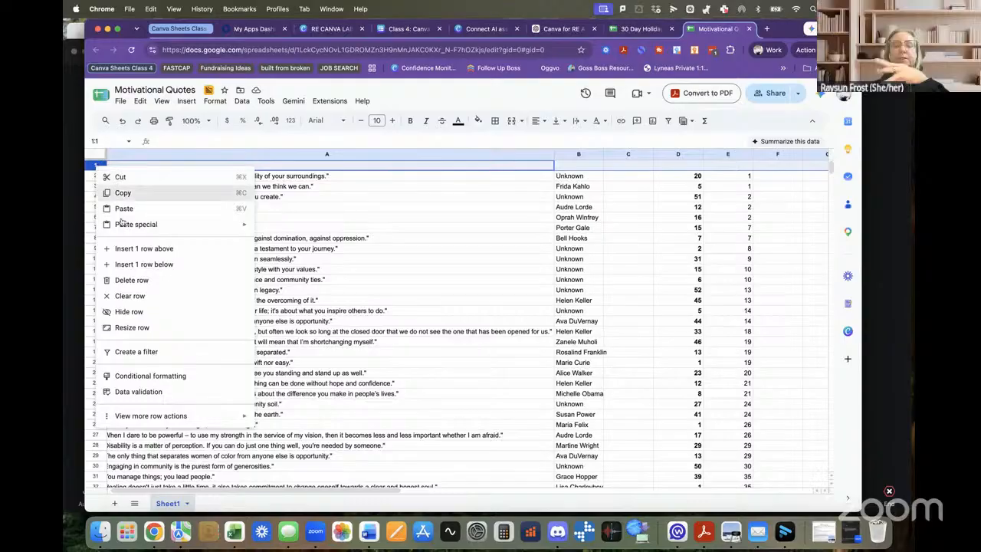
pyautogui.click(133, 248)
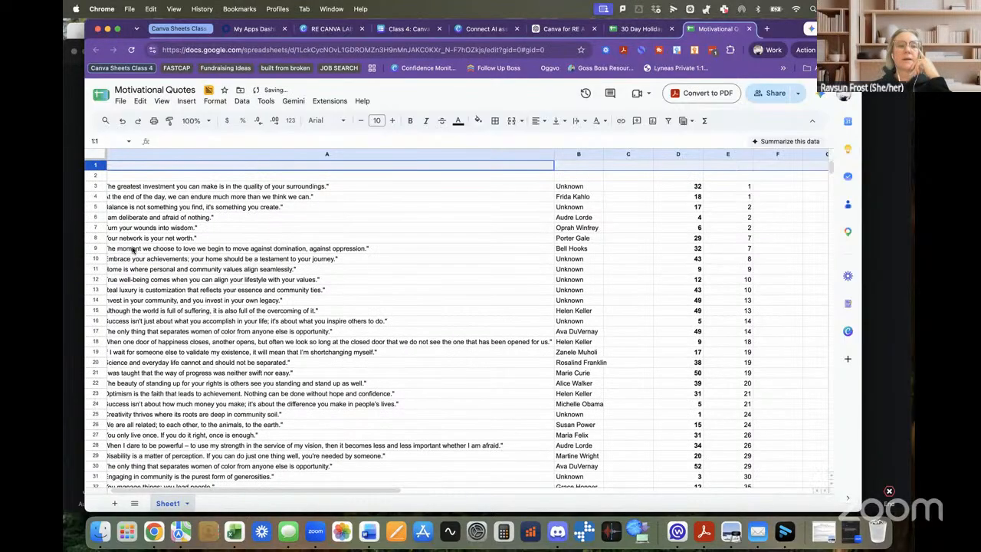
# Step: Delete the two blank rows 1 and 2 from the Motivational Quotes spreadsheet and select cell A1
pyautogui.keyDown('shift'); pyautogui.click(96, 176); pyautogui.keyUp('shift')
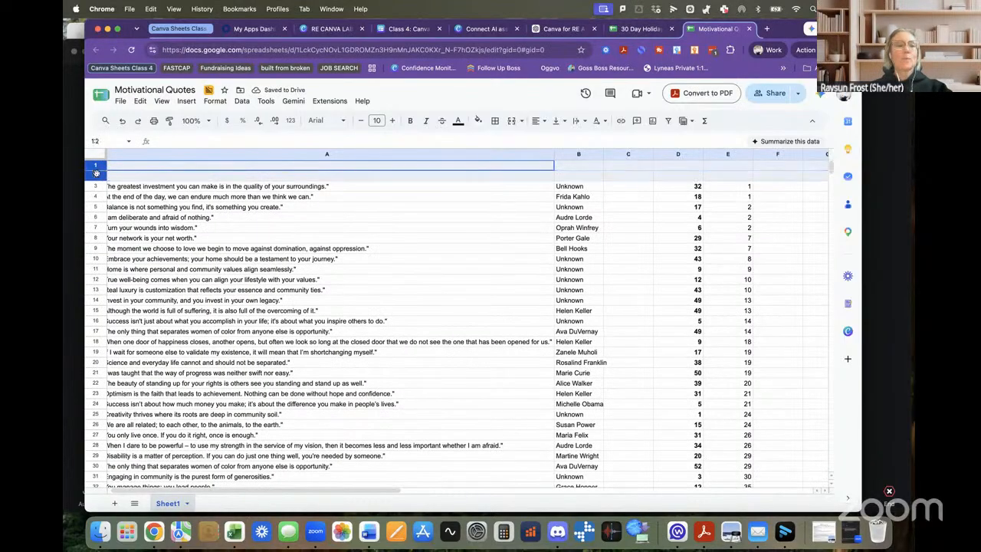
pyautogui.rightClick(96, 175)
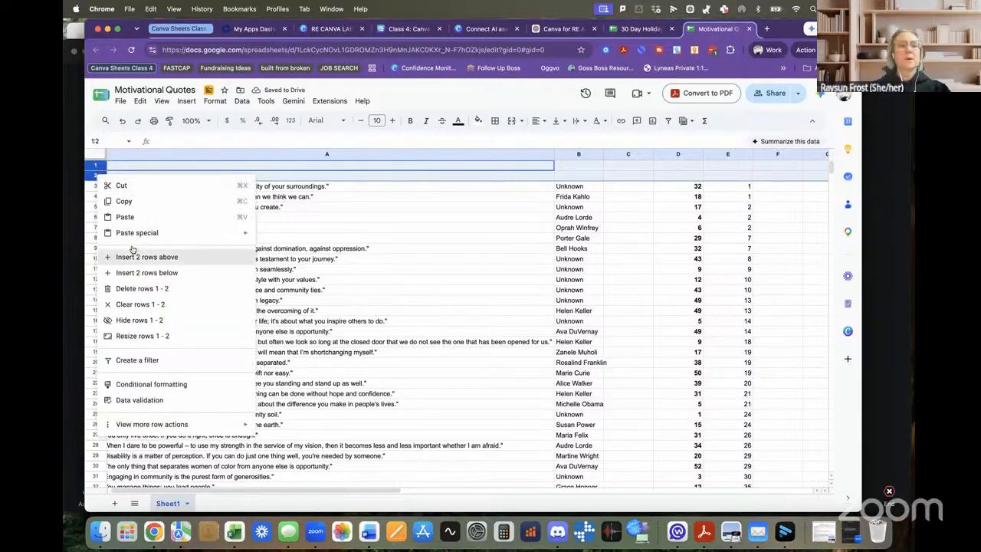
pyautogui.click(147, 290)
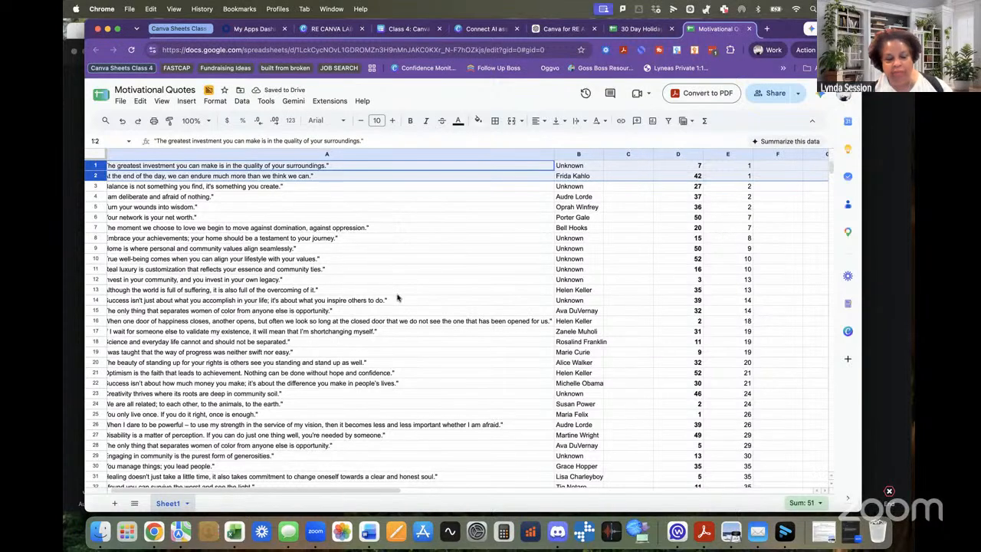
pyautogui.hscroll(-1, 397, 297)
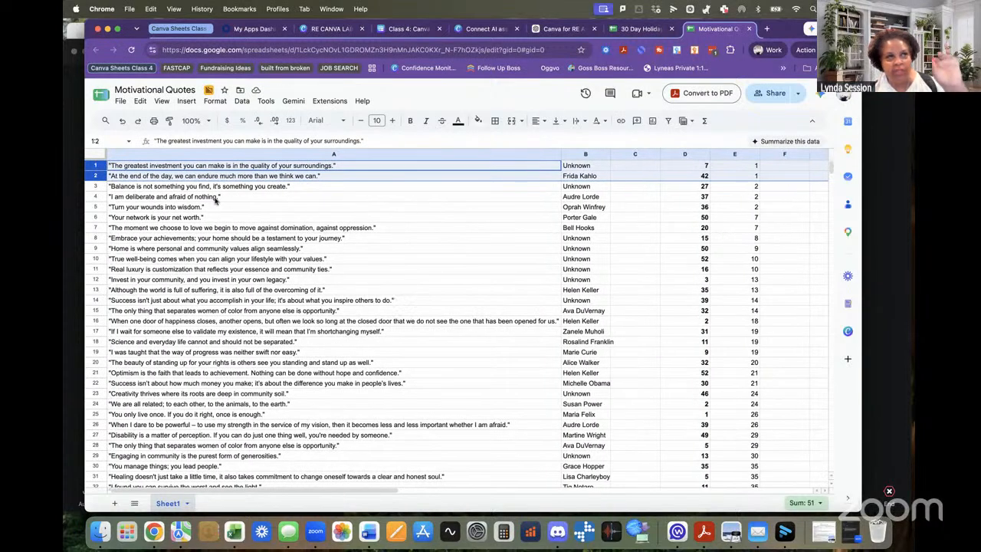
pyautogui.click(134, 167)
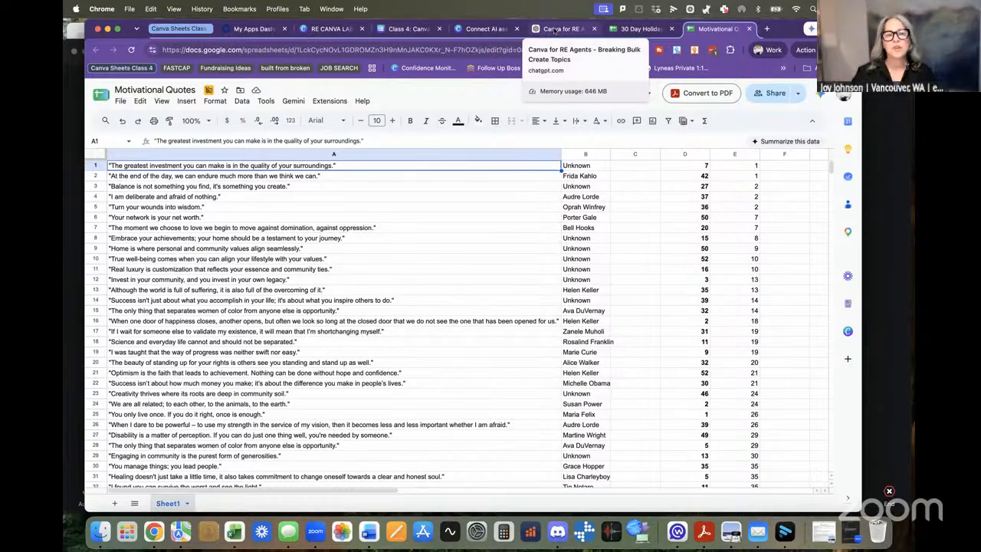
# Step: Switch to the ChatGPT conversation and copy the Example table with the Topic, Hook, Caption and CTA columns
pyautogui.click(481, 29)
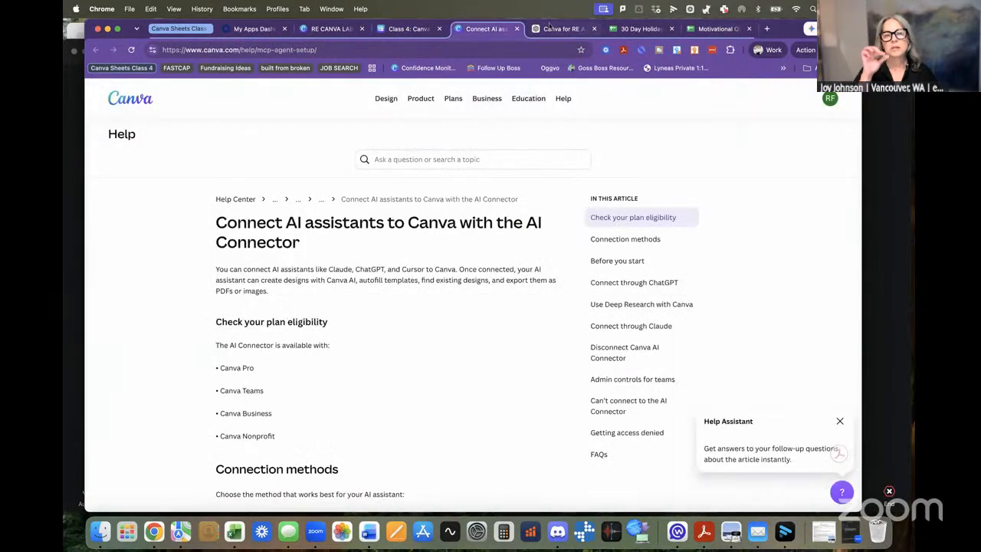
pyautogui.click(632, 29)
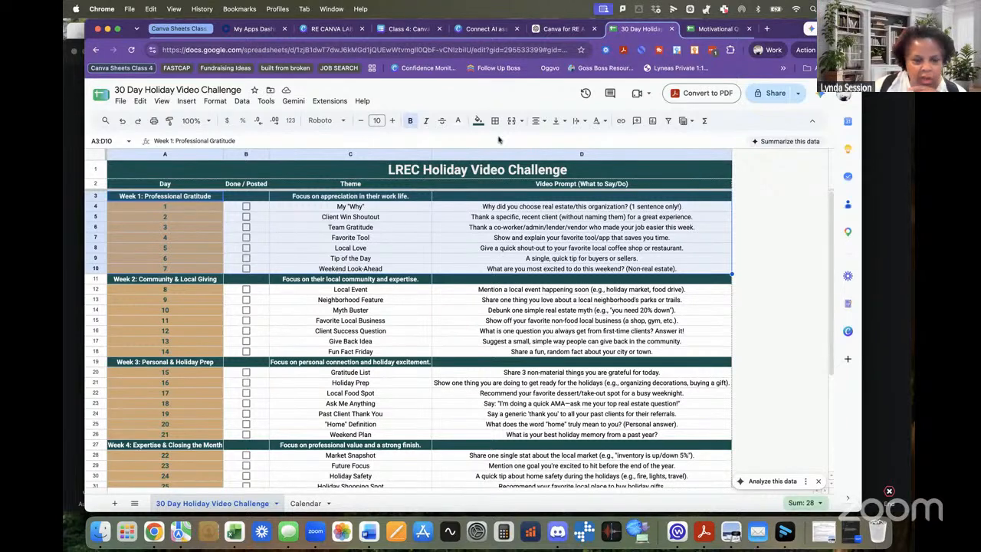
pyautogui.click(560, 28)
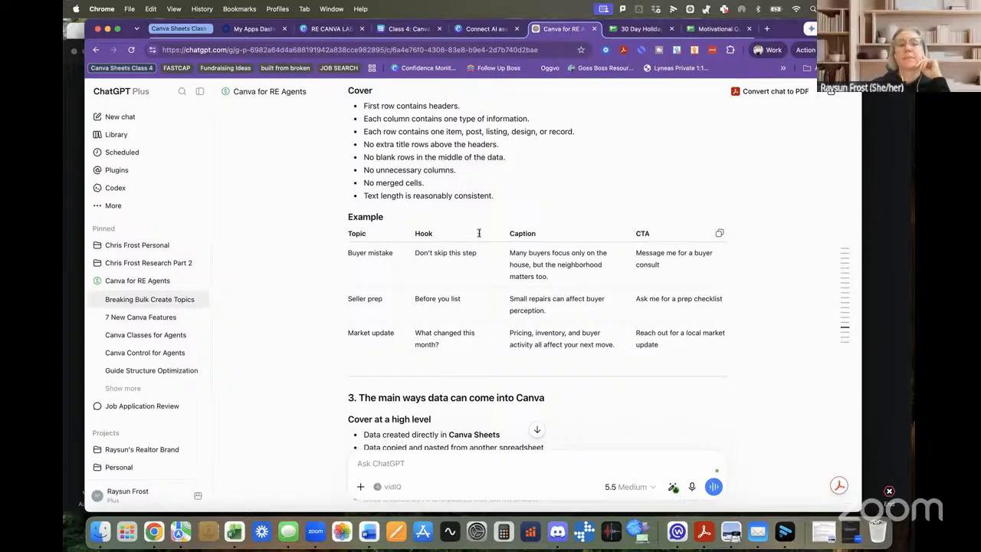
pyautogui.click(721, 234)
# Step: Return to the Canva Sheets design and paste the copied table into the page 6 sheet starting at cell A1
pyautogui.click(642, 30)
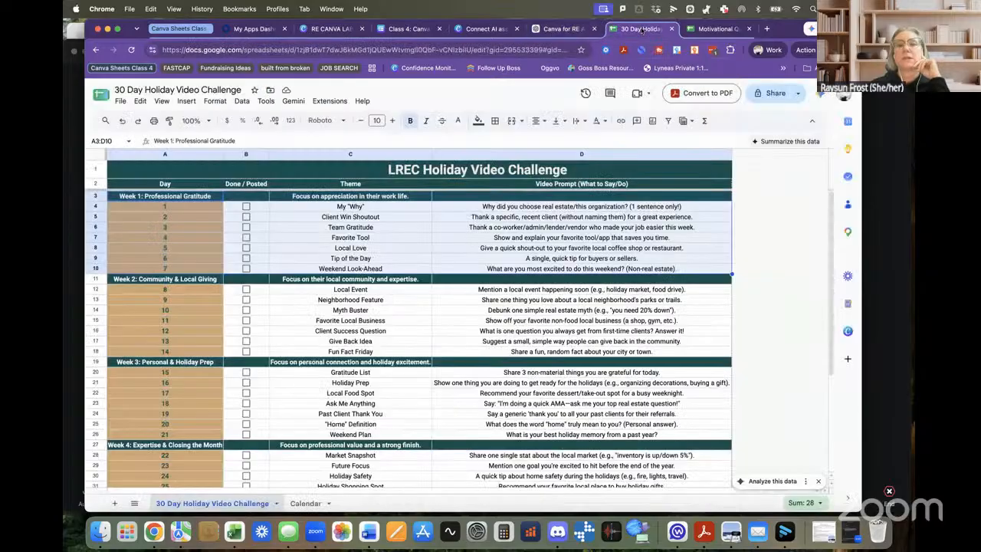
pyautogui.click(424, 30)
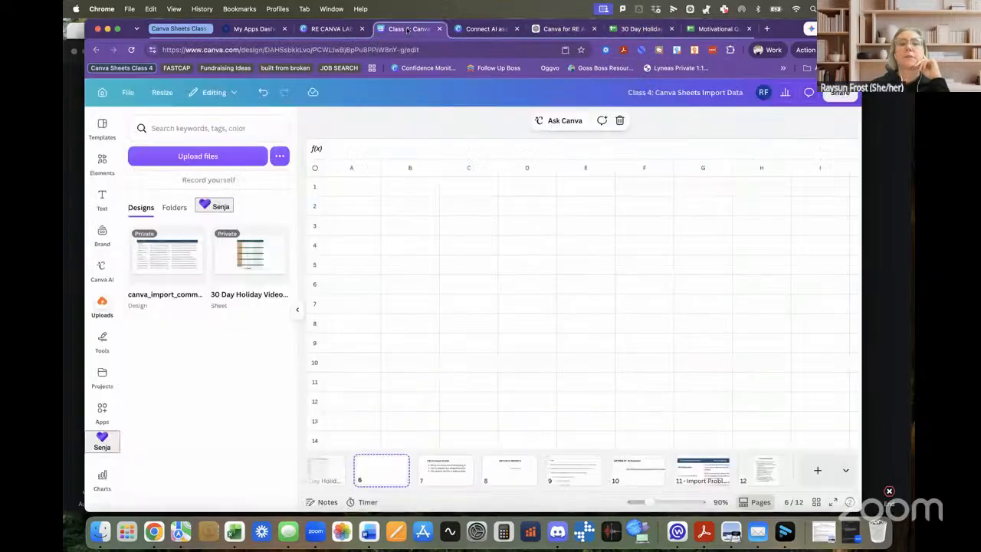
pyautogui.click(347, 187)
pyautogui.rightClick(347, 187)
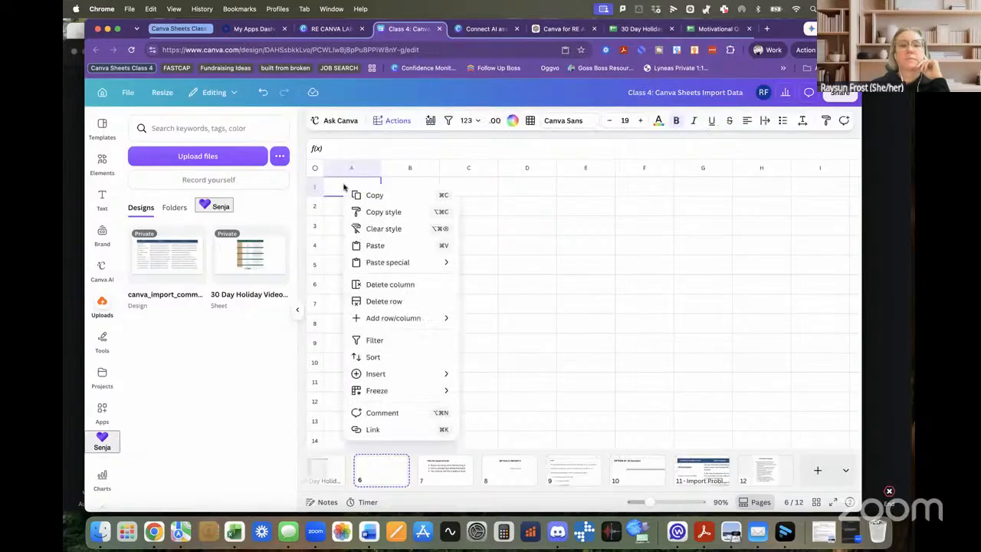
pyautogui.click(375, 246)
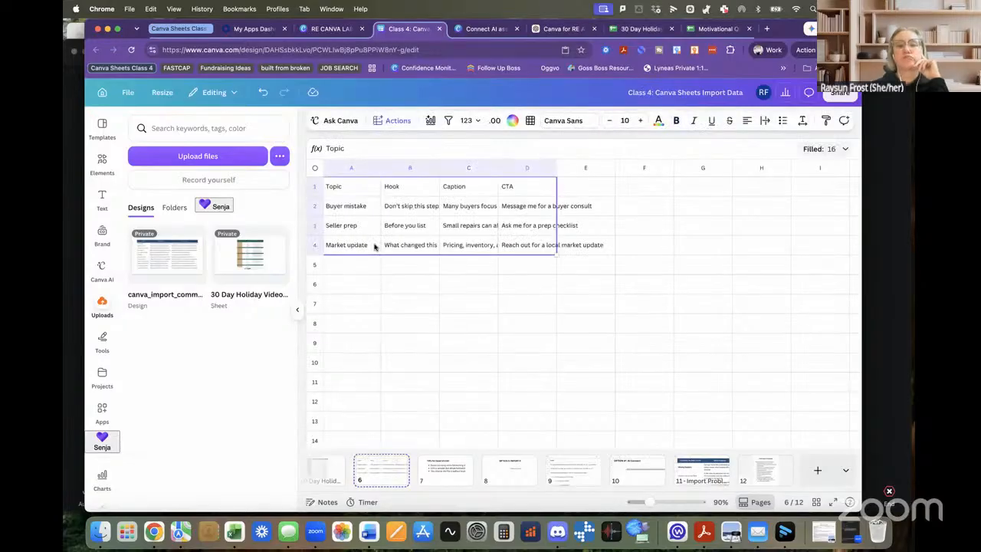
# Step: Make the Topic, Hook, Caption and CTA header row of the pasted table bold
pyautogui.click(339, 188)
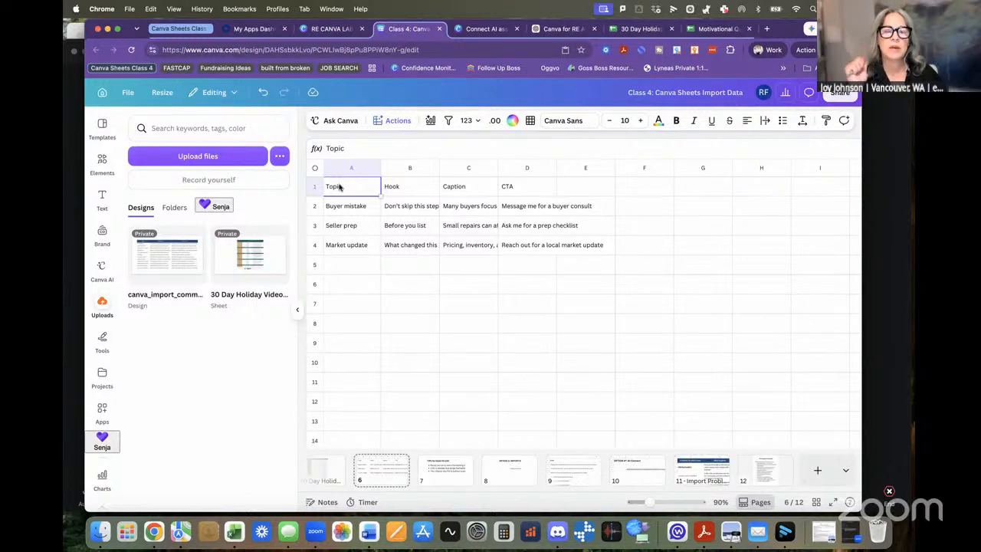
pyautogui.doubleClick(340, 186)
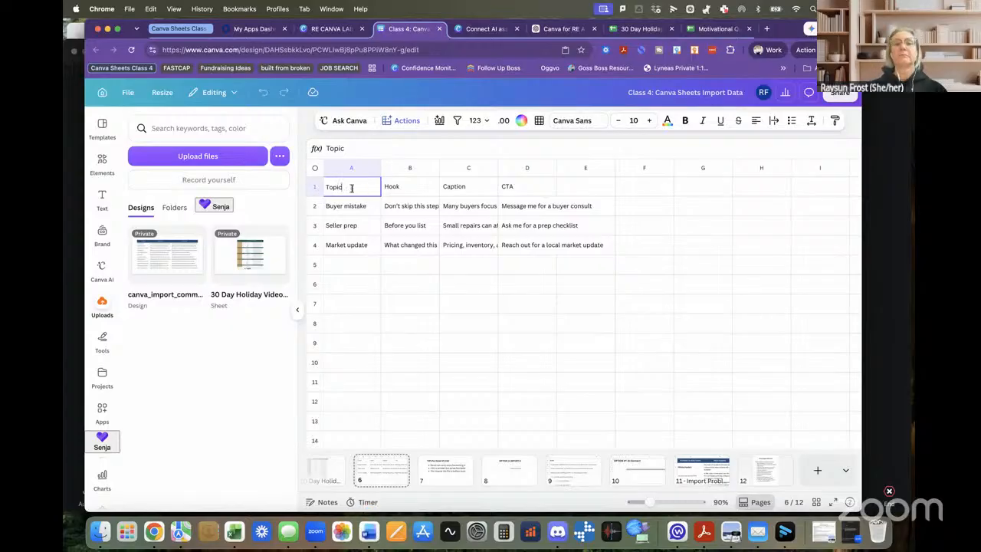
pyautogui.click(313, 186)
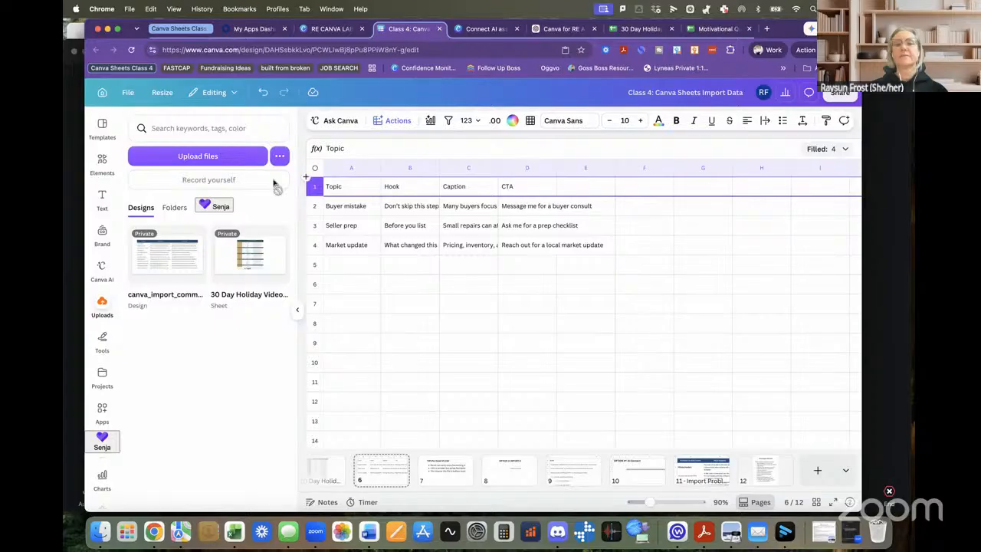
pyautogui.click(676, 120)
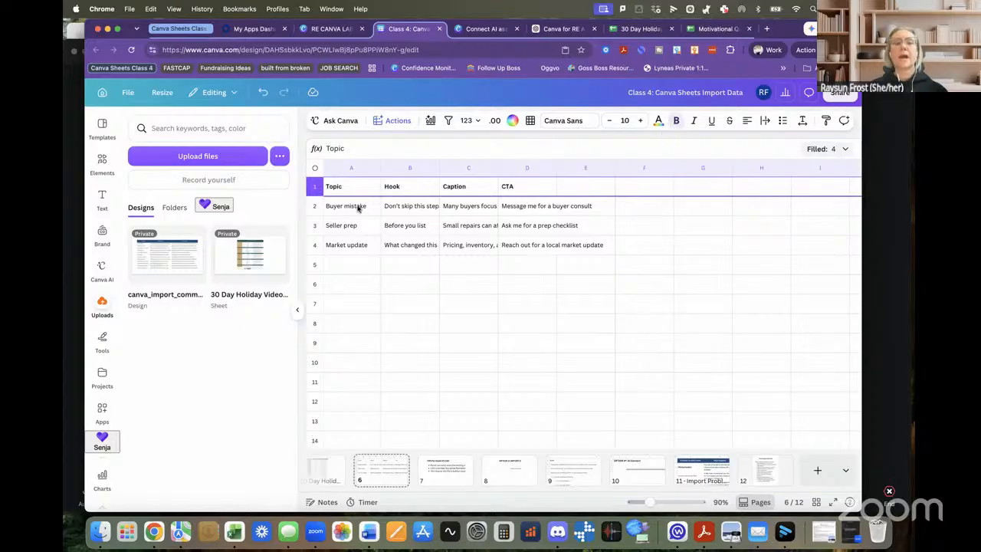
# Step: Clear the contents of cells A2 to E4 below the bold headers
pyautogui.click(357, 208)
pyautogui.keyDown('shift'); pyautogui.click(571, 249); pyautogui.keyUp('shift')
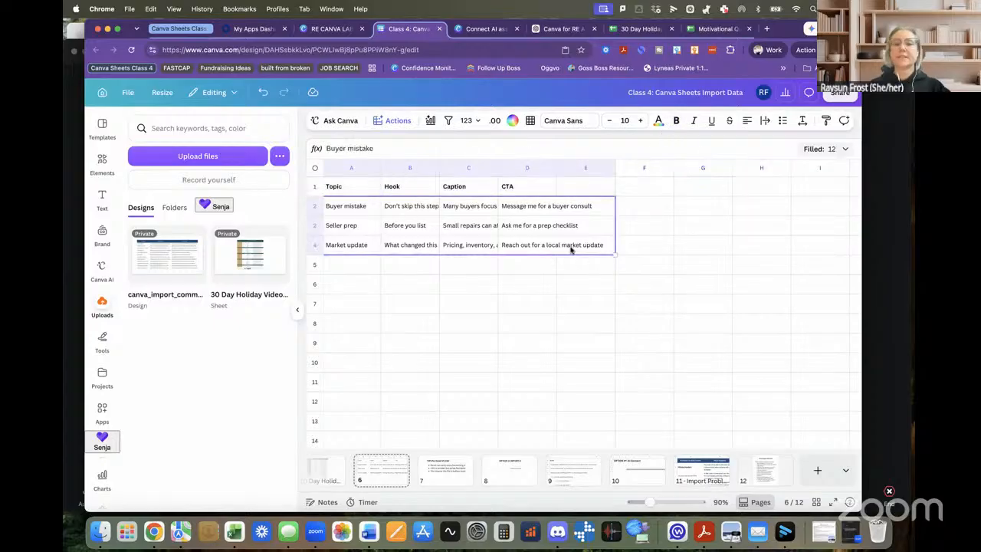
pyautogui.press('BackSpace')
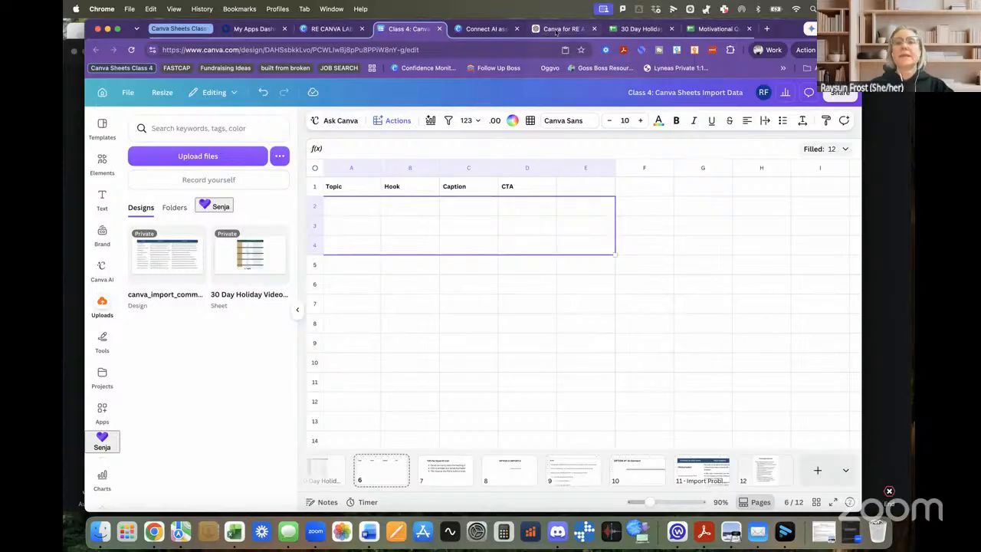
# Step: Copy the Example table from the ChatGPT conversation again and paste it into the Canva sheet at cell A2
pyautogui.click(557, 30)
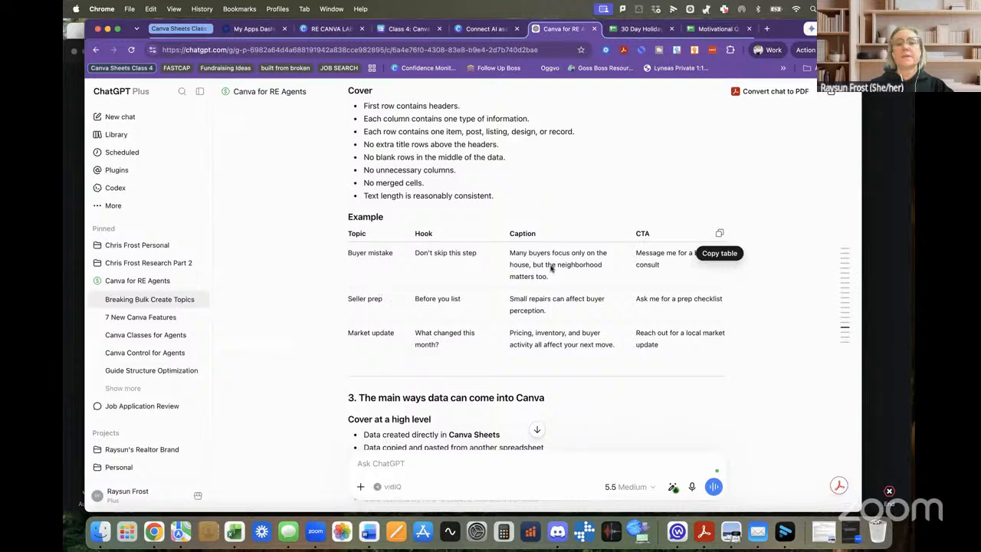
pyautogui.click(720, 235)
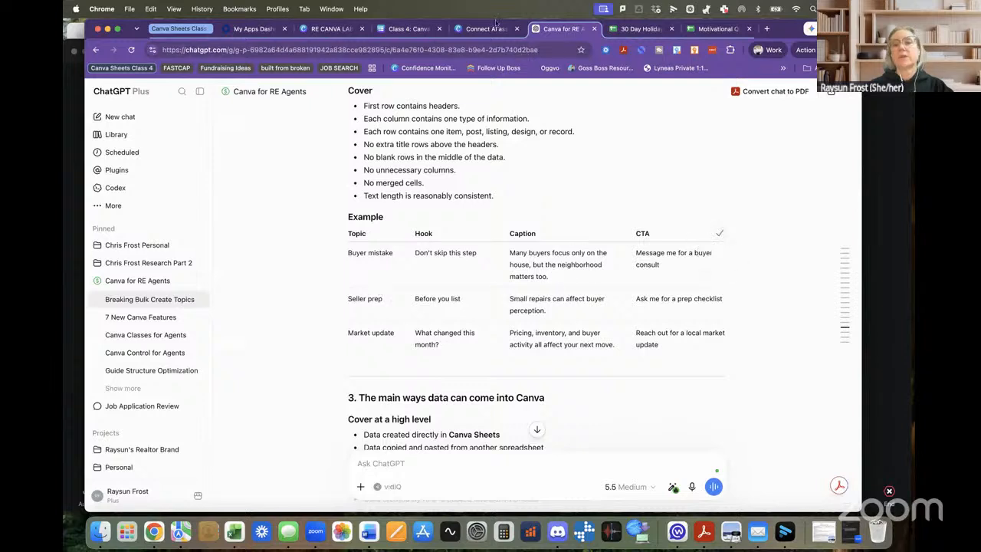
pyautogui.click(408, 28)
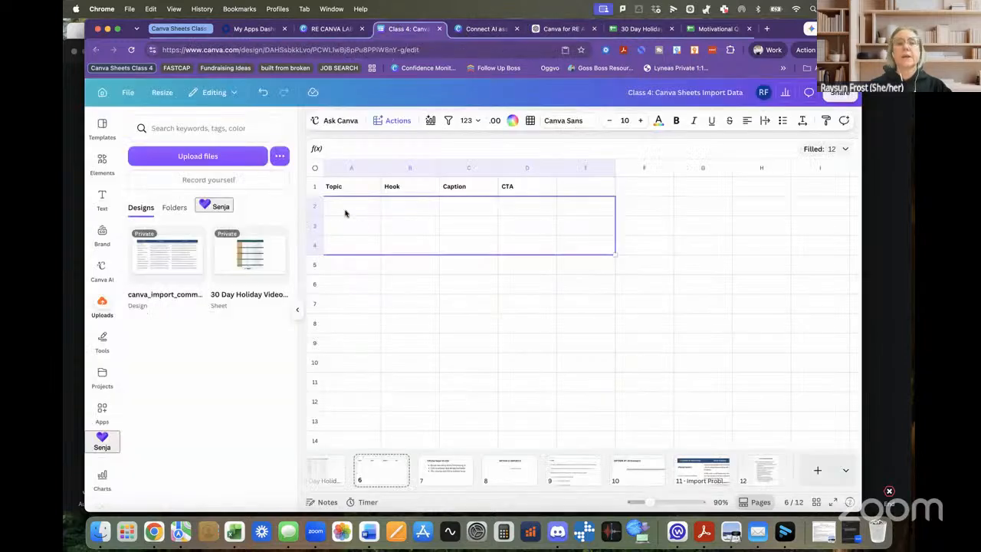
pyautogui.click(345, 207)
pyautogui.press('super+v')
# Step: Delete the duplicate header row 2 from the page 6 sheet and deselect the table
pyautogui.click(312, 203)
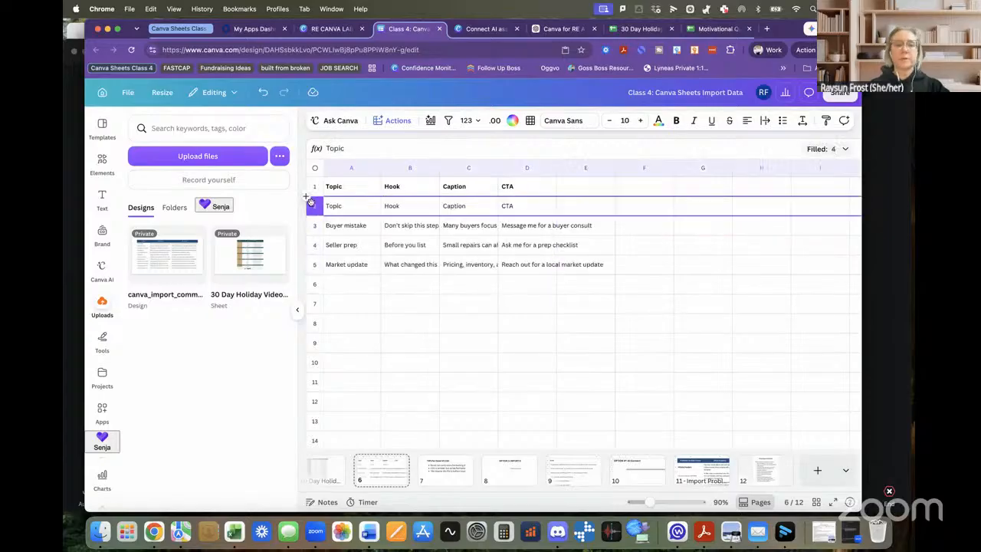
pyautogui.rightClick(310, 201)
pyautogui.click(352, 305)
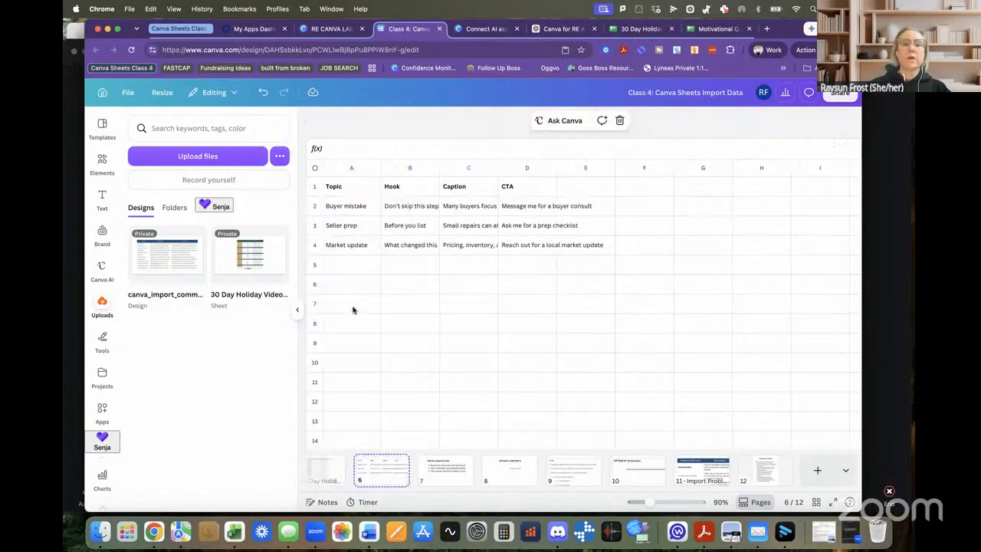
pyautogui.click(385, 280)
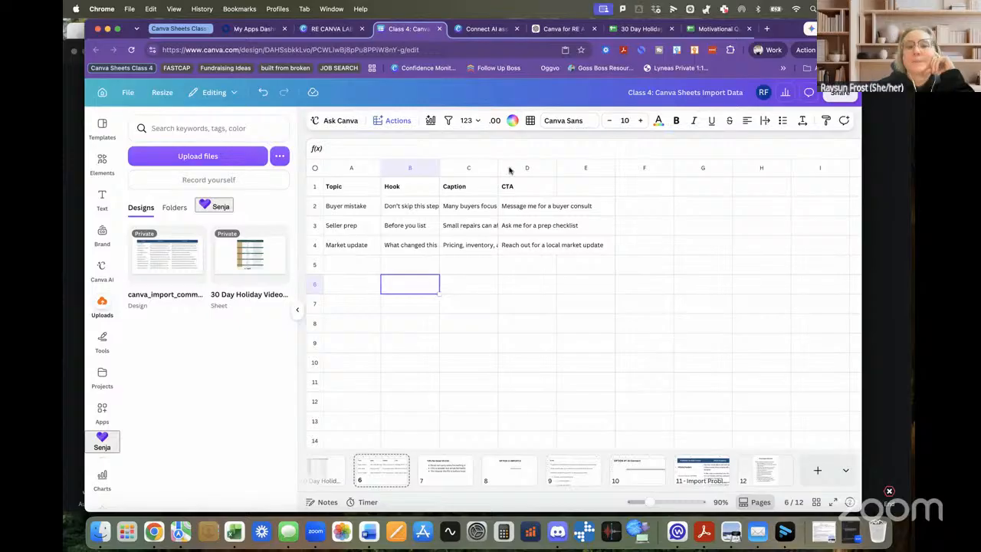
# Step: Widen the Caption column C of the page 6 sheet slightly and select the Topic header cell
pyautogui.moveTo(497, 173); pyautogui.dragTo(519, 175)
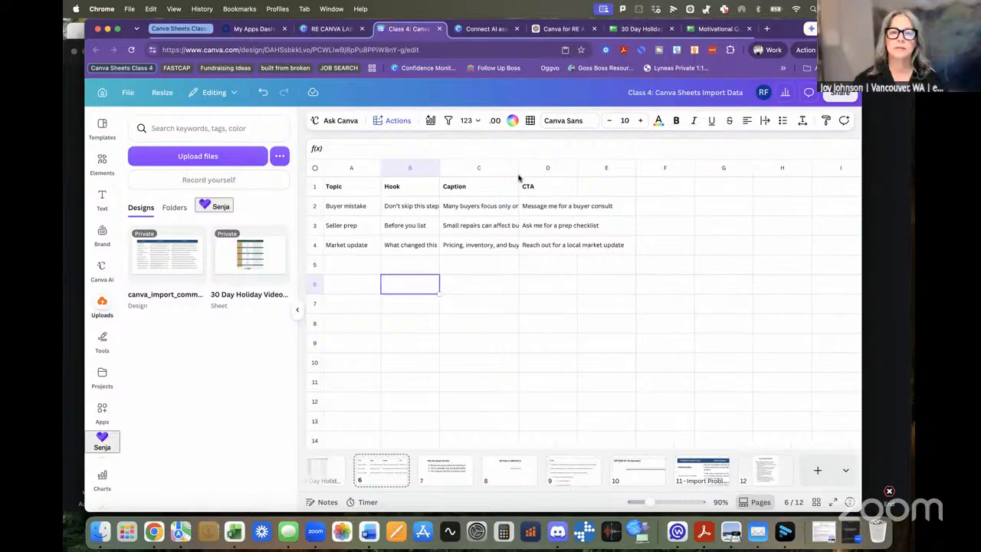
pyautogui.click(338, 187)
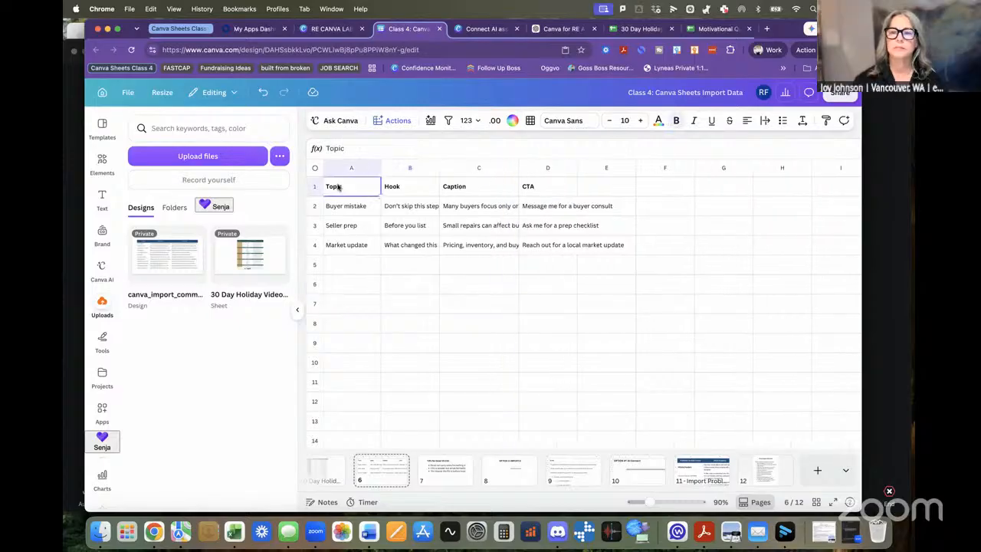
# Step: Try copying the Week 1 rows A3:D10 from the 30 Day Holiday Video Challenge Google Sheet into the Canva sheet at cell A2, and undo the paste
pyautogui.click(640, 30)
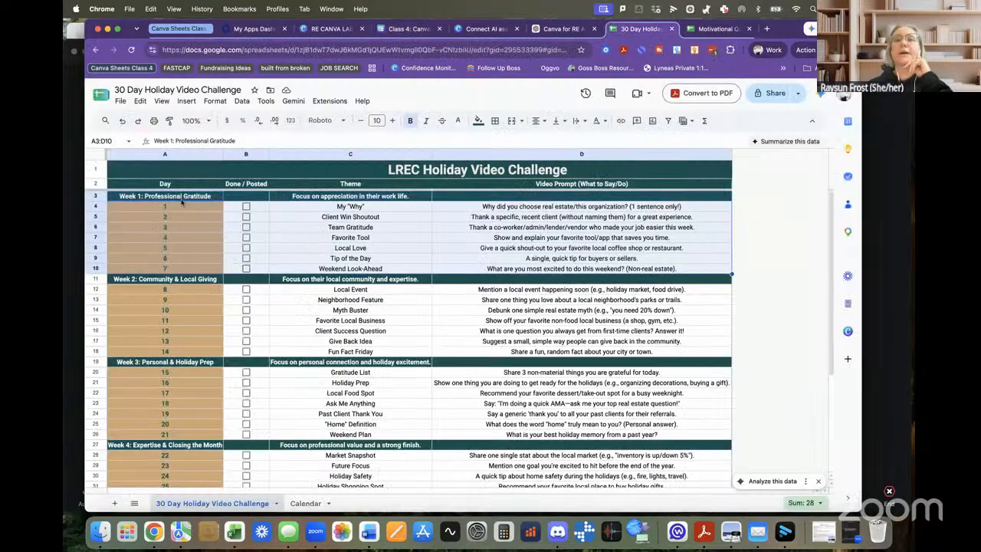
pyautogui.click(169, 197)
pyautogui.keyDown('shift'); pyautogui.click(652, 269); pyautogui.keyUp('shift')
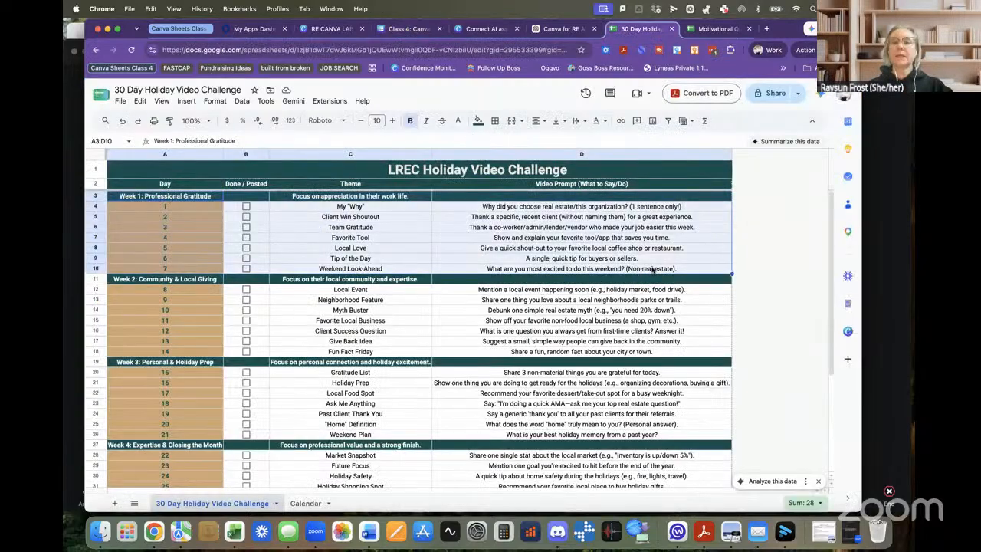
pyautogui.click(410, 28)
pyautogui.click(344, 208)
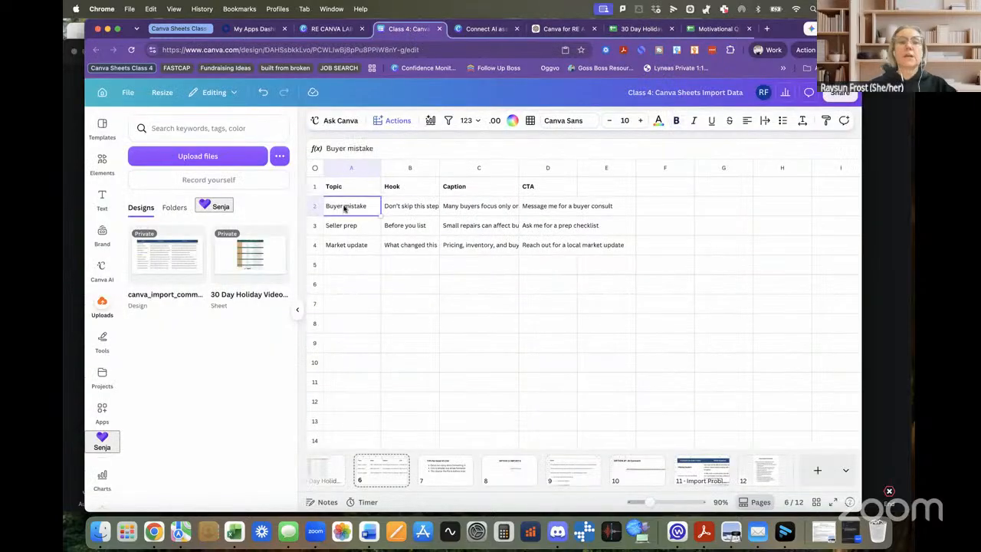
pyautogui.press('super+v')
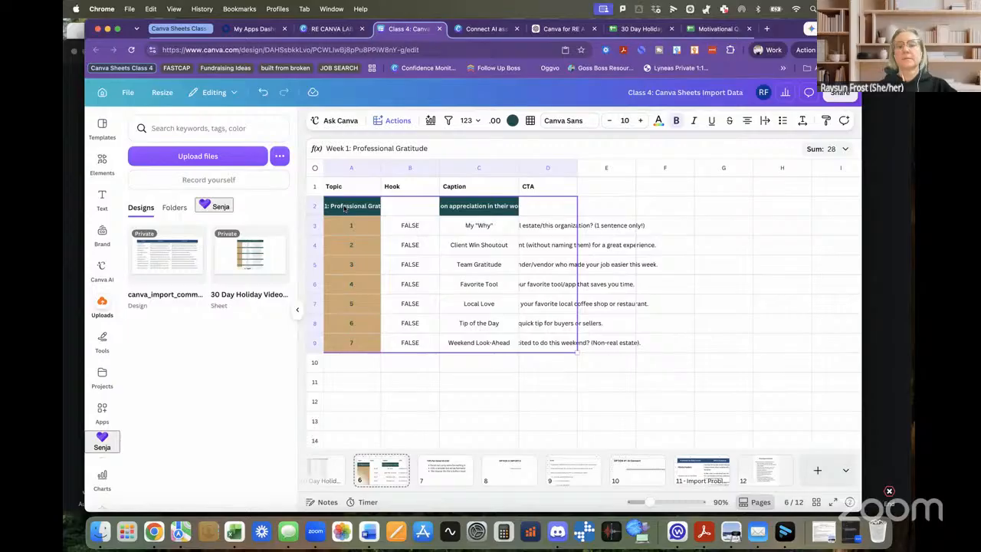
pyautogui.press('super+z')
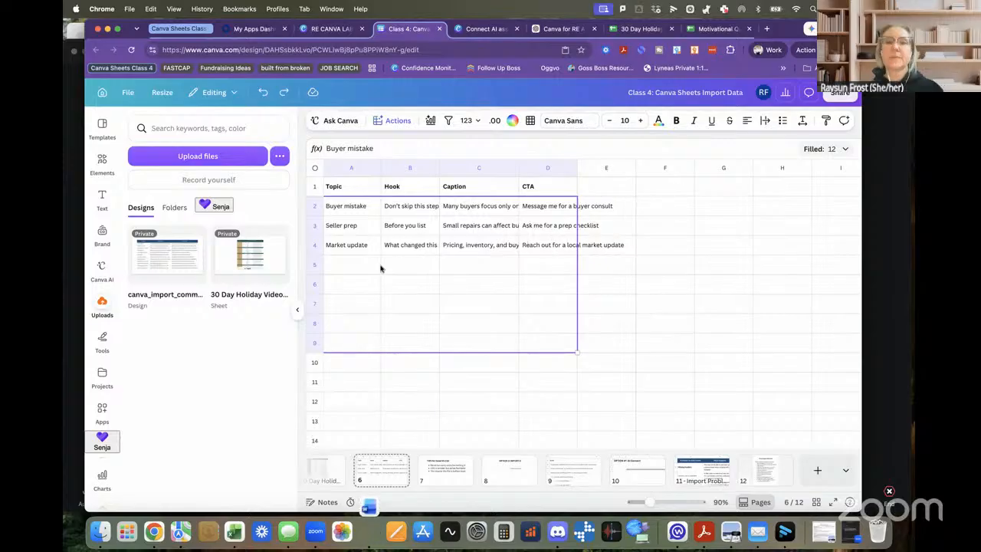
# Step: Deselect the table range by selecting empty cell A5, and open the Final Import Checklist on page 12
pyautogui.click(346, 267)
pyautogui.click(347, 266)
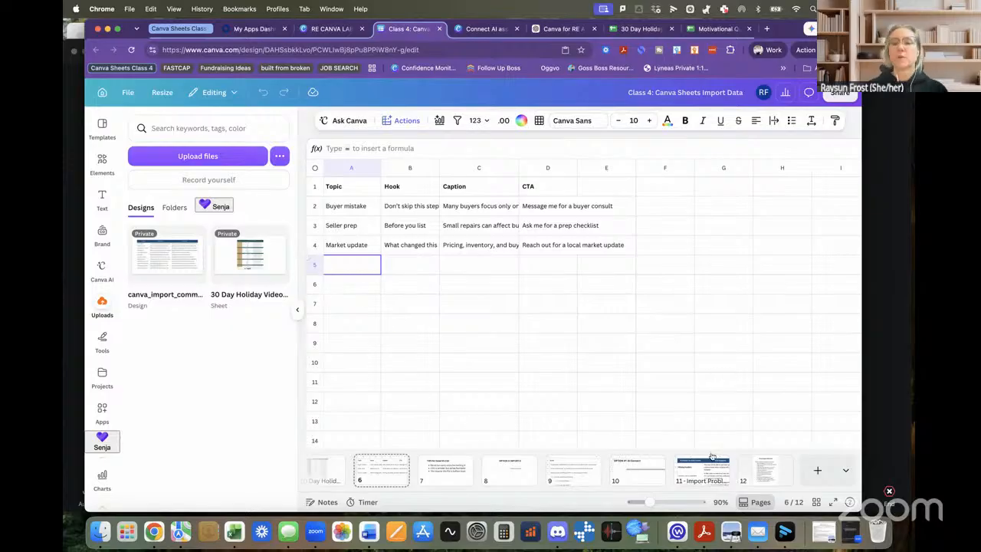
pyautogui.click(768, 469)
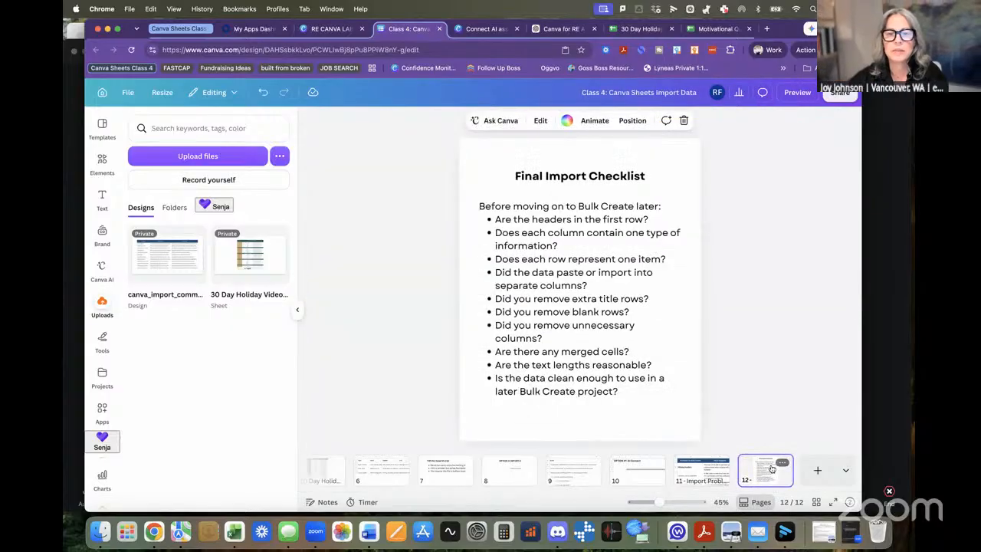